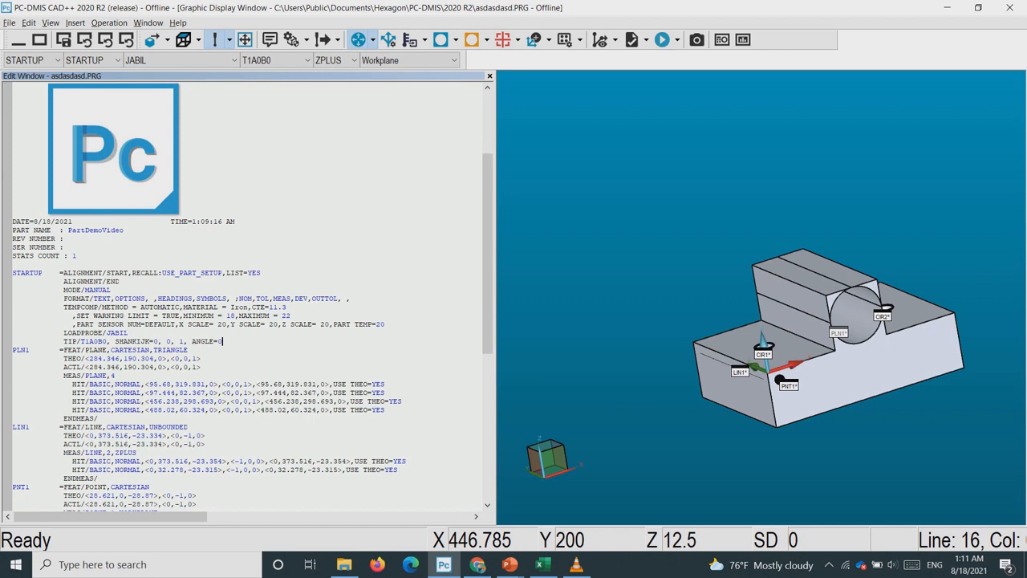
Switch to Excel and examine the header block and the measurement table of the report template on Sheet1.
left_click(542, 564)
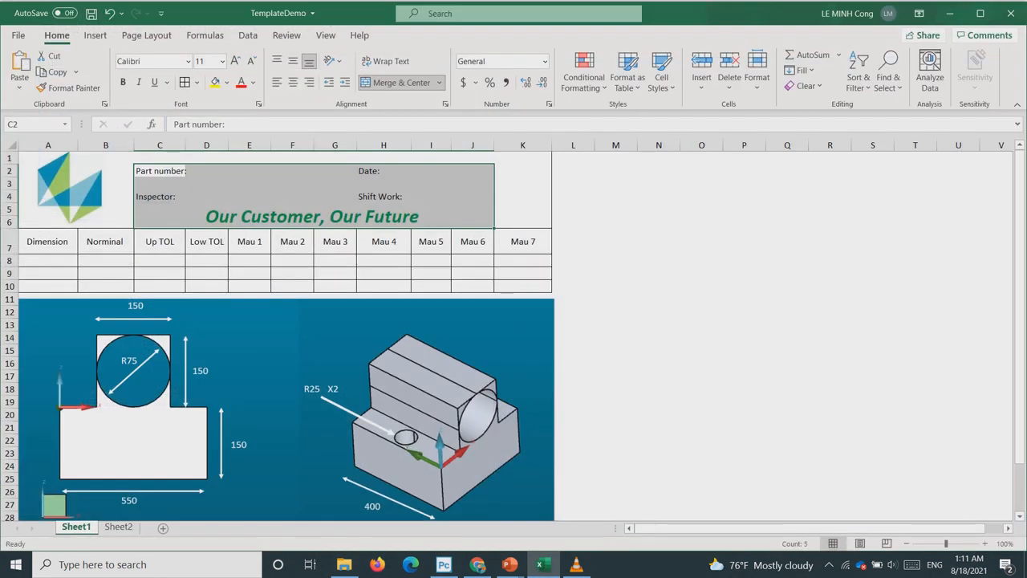
left_click(659, 312)
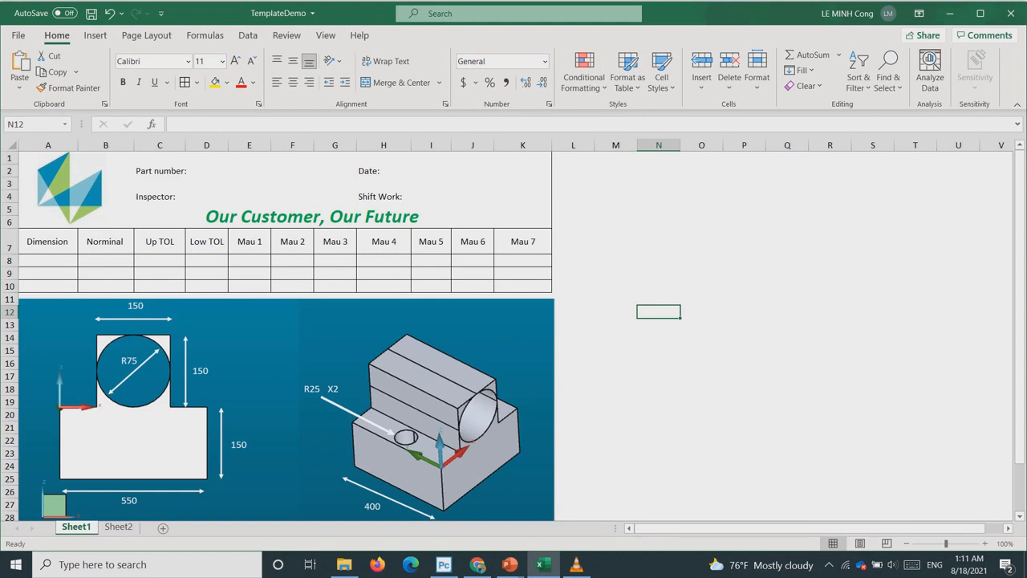
left_click_drag(523, 158, 50, 285)
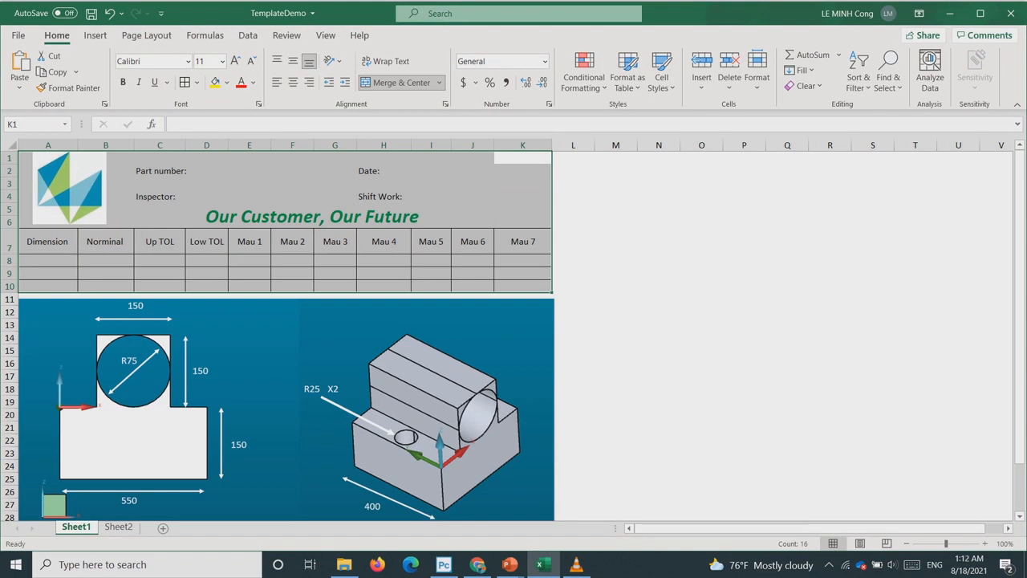
left_click(615, 210)
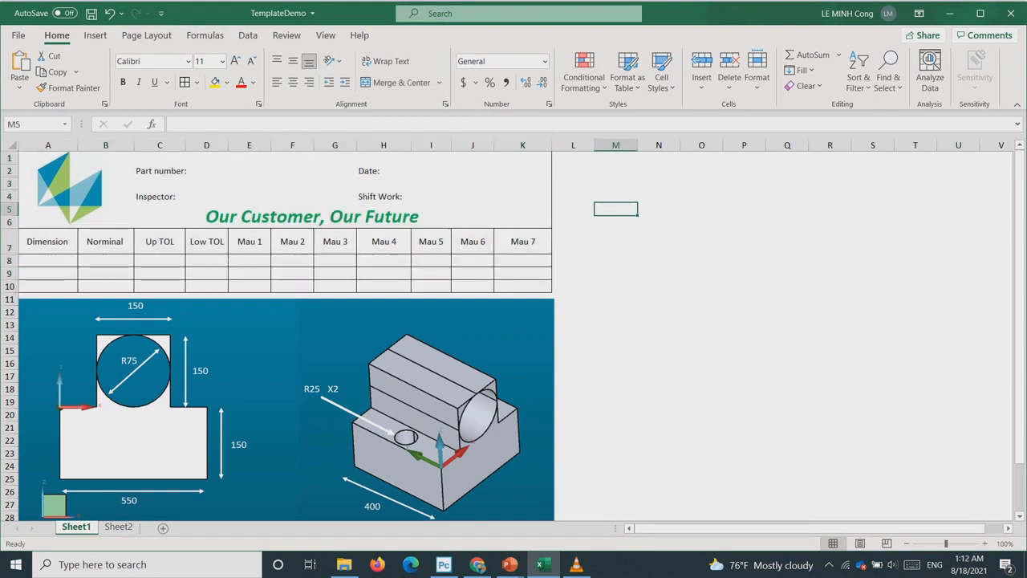
left_click_drag(47, 240, 521, 286)
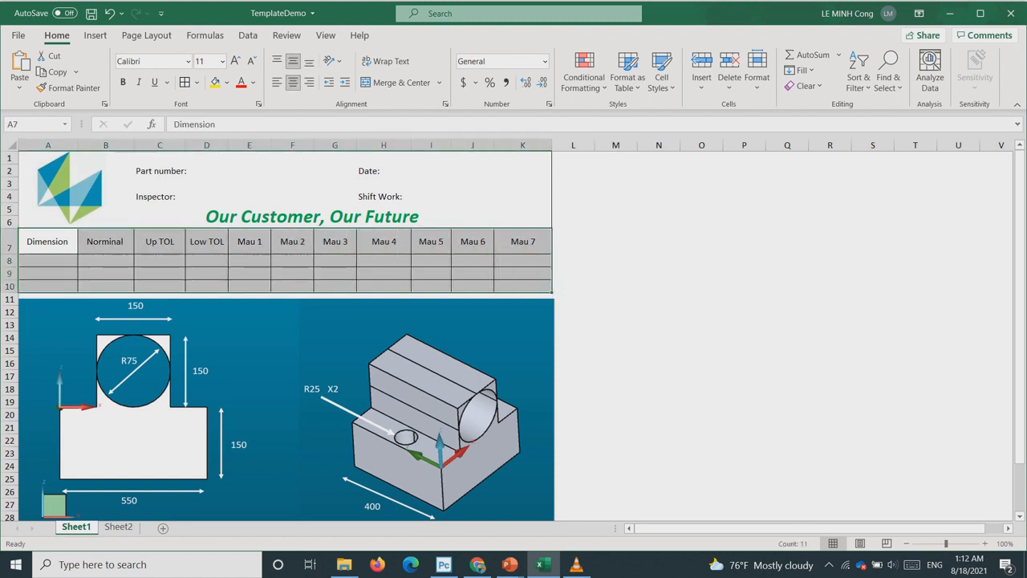
left_click_drag(159, 171, 523, 217)
left_click_drag(47, 241, 522, 286)
left_click(616, 286)
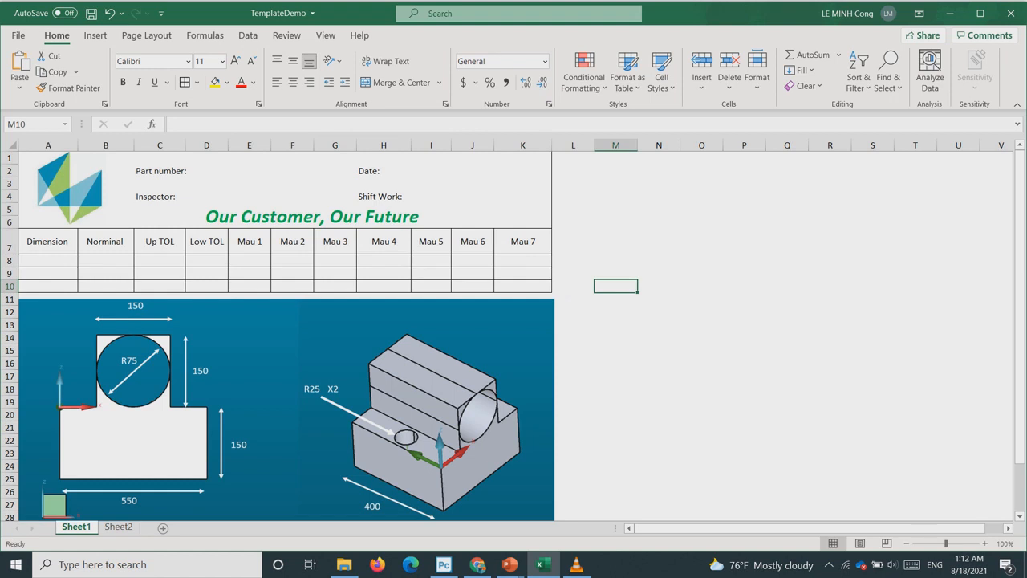
Open Sheet2 and examine its table with columns Mau 1 to Mau 13 and numbered rows 1 to 5.
left_click(119, 527)
left_click(253, 325)
left_click_drag(40, 158, 596, 223)
left_click(510, 300)
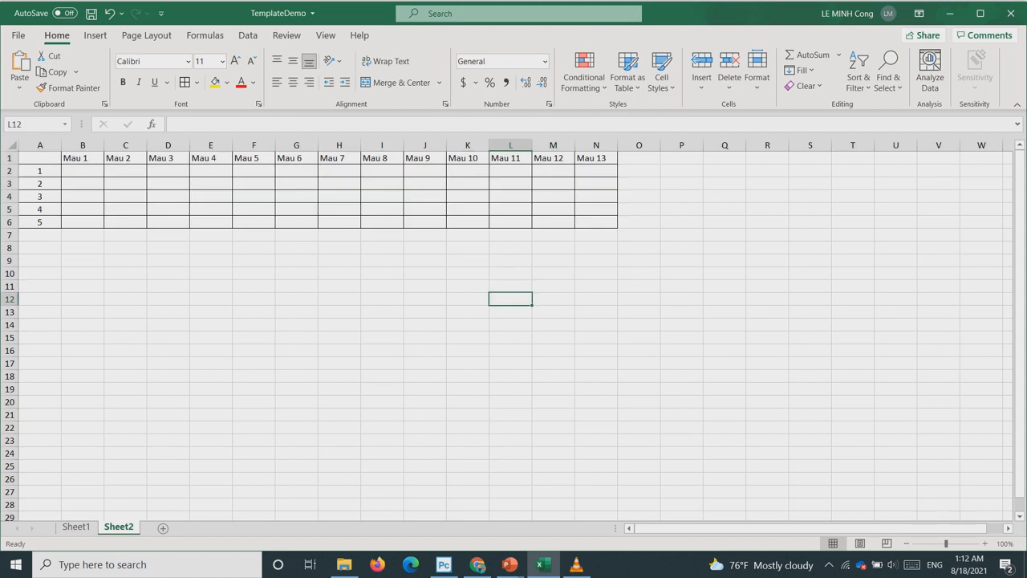
left_click_drag(596, 158, 40, 218)
left_click(168, 274)
left_click_drag(40, 158, 429, 235)
left_click(211, 260)
left_click_drag(83, 171, 596, 223)
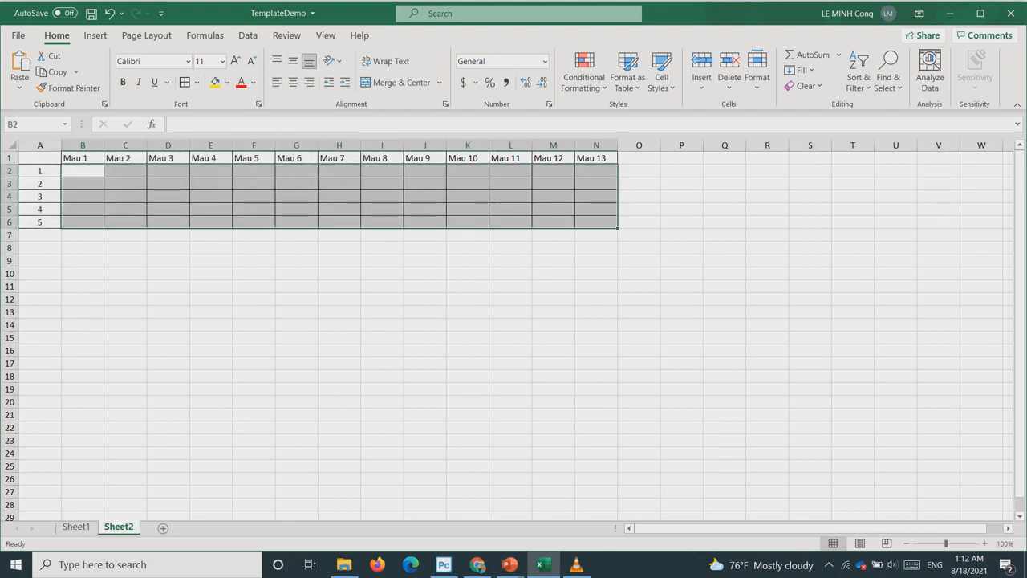
left_click_drag(40, 171, 40, 223)
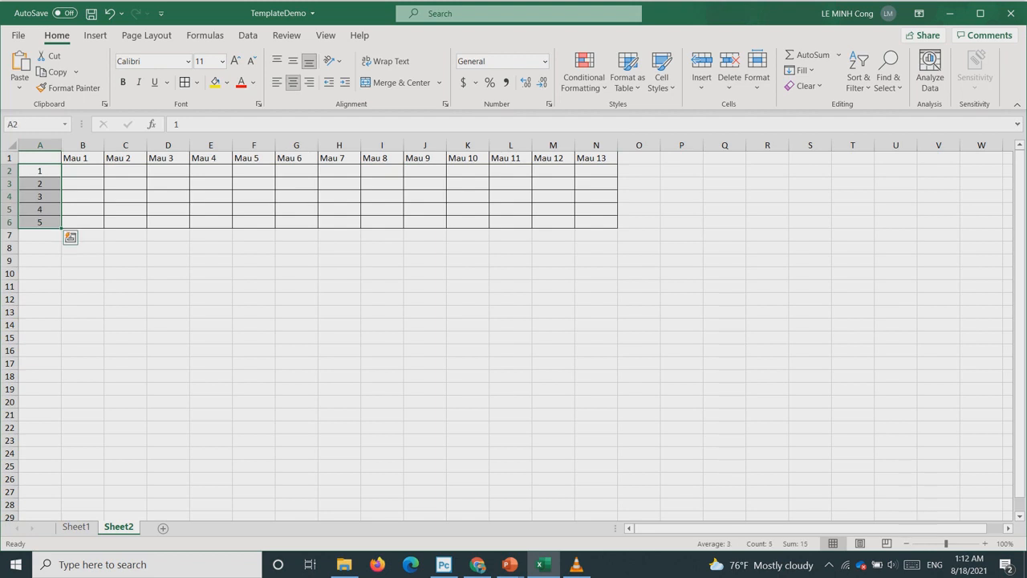
left_click_drag(82, 159, 596, 158)
left_click_drag(82, 171, 596, 222)
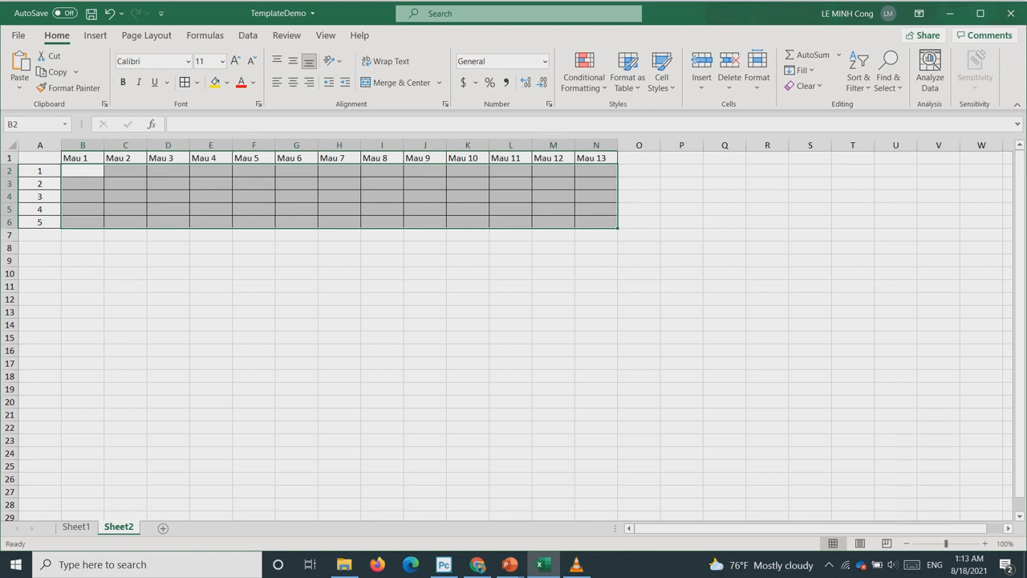
left_click(553, 261)
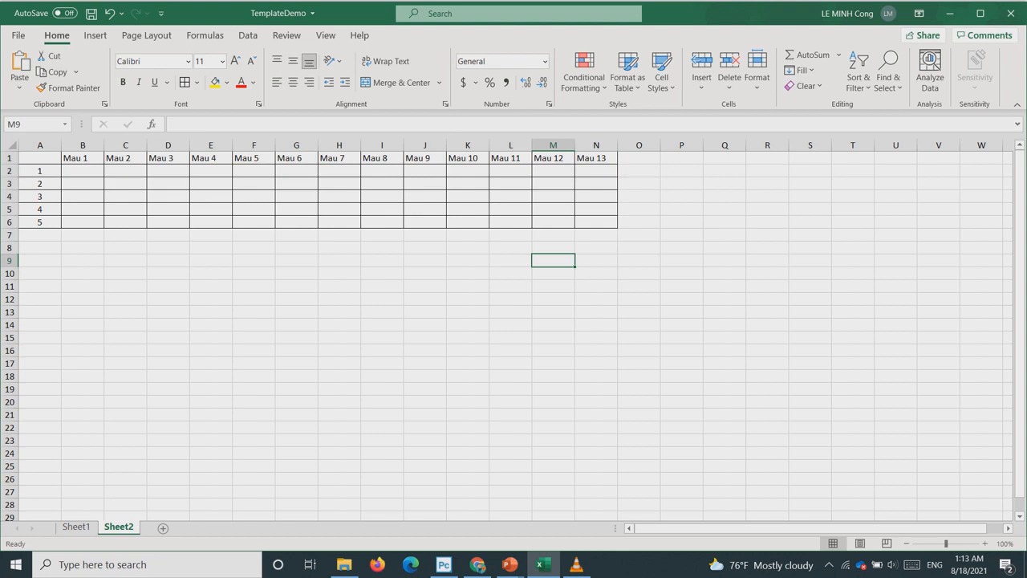
Delete Sheet2 from the TemplateDemo workbook.
left_click(76, 526)
right_click(119, 527)
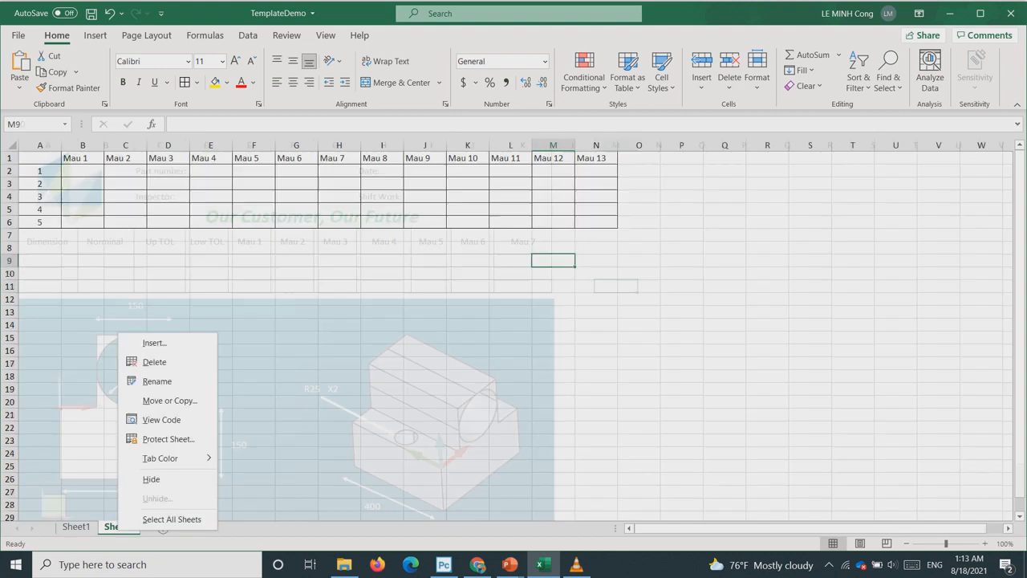
left_click(154, 362)
left_click(490, 319)
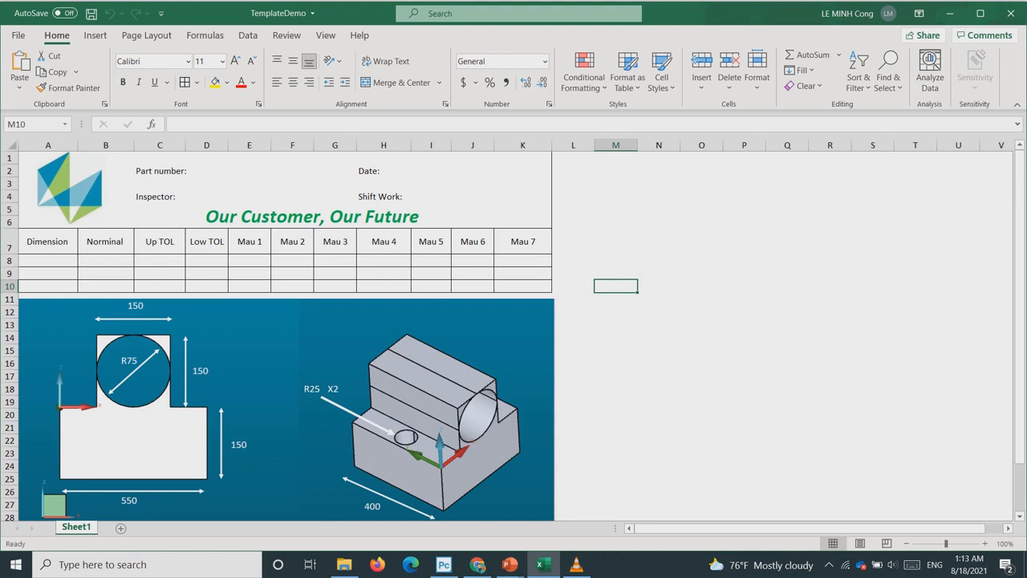
Switch to PC-DMIS and examine the part name line in the header of the measurement routine.
left_click(444, 564)
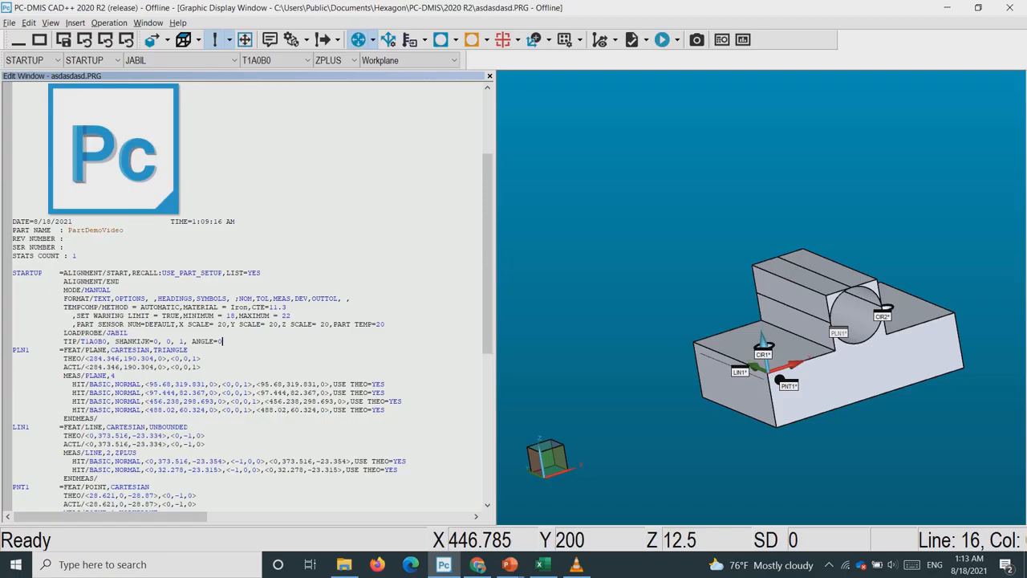
left_click(71, 238)
left_click_drag(125, 231, 21, 230)
left_click(70, 247)
left_click_drag(124, 230, 12, 230)
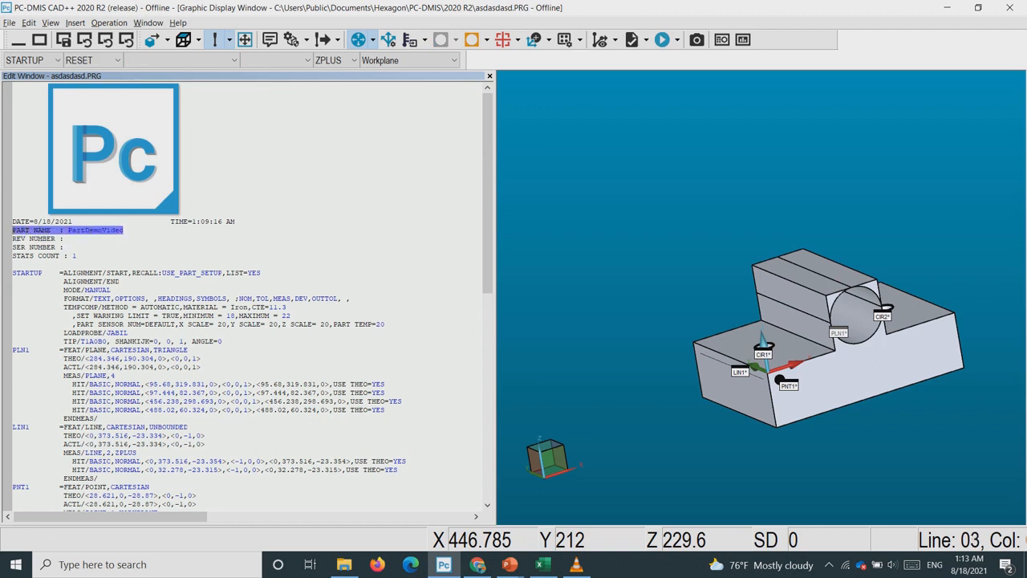
Switch to Excel and examine the Inspector, Shift Work and Date fields in the template header.
key("alt+Tab")
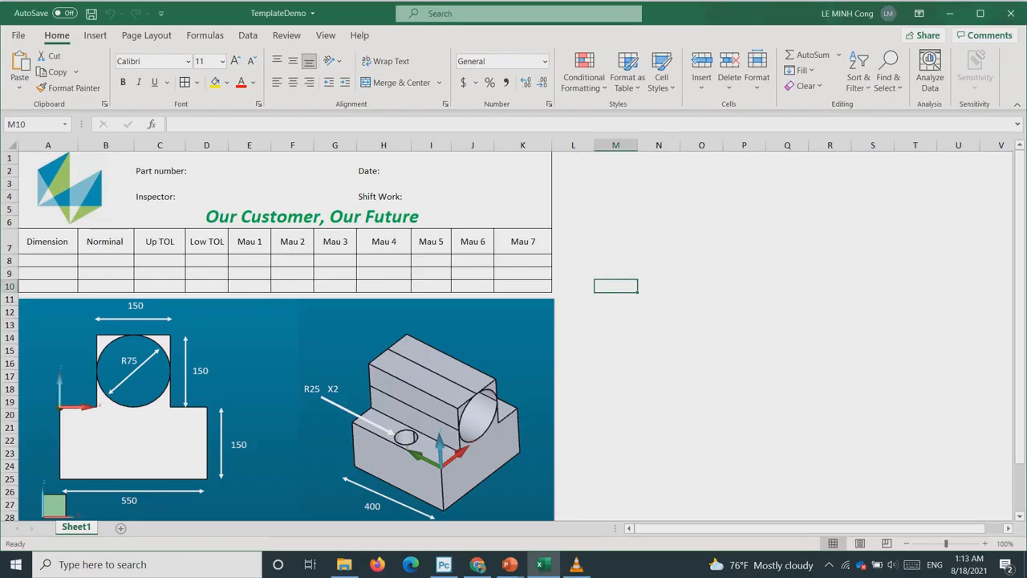
left_click(160, 197)
left_click(383, 197)
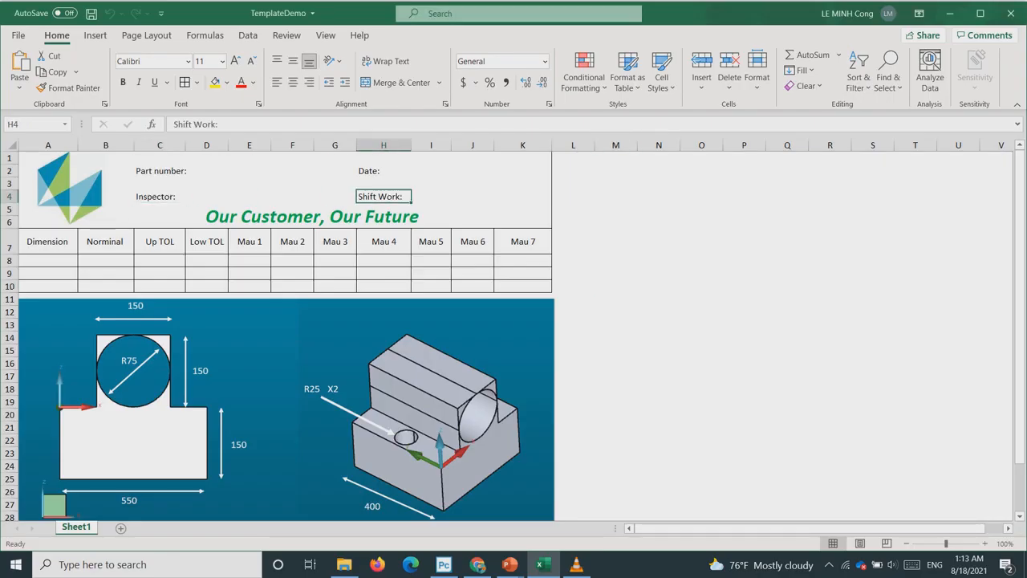
left_click(383, 171)
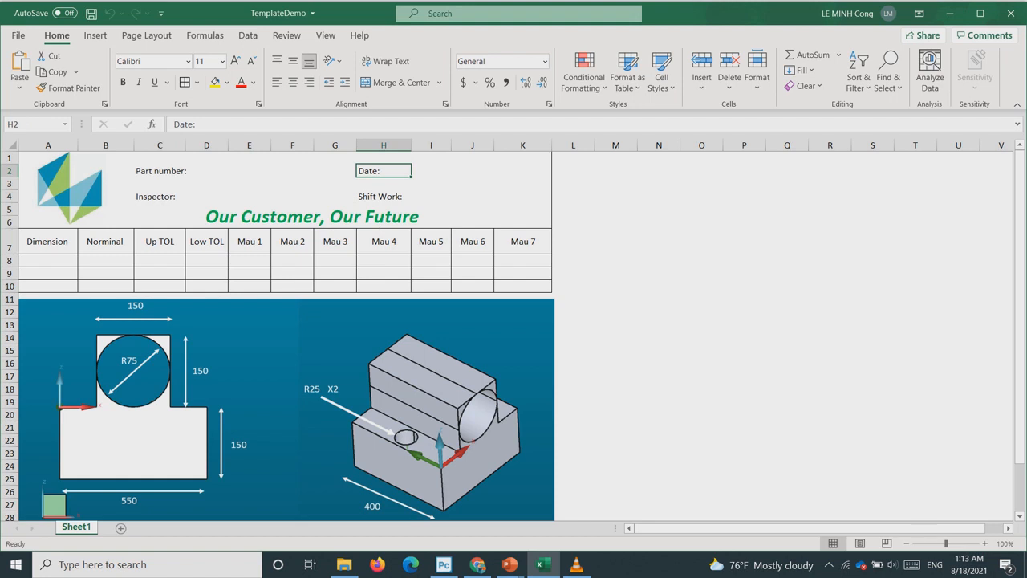
Switch to PC-DMIS and insert an assignment of 0 to V1, moving it directly below the TIP/T1A0B0 line.
key("alt+Tab")
left_click(128, 333)
left_click(223, 342)
key("Return")
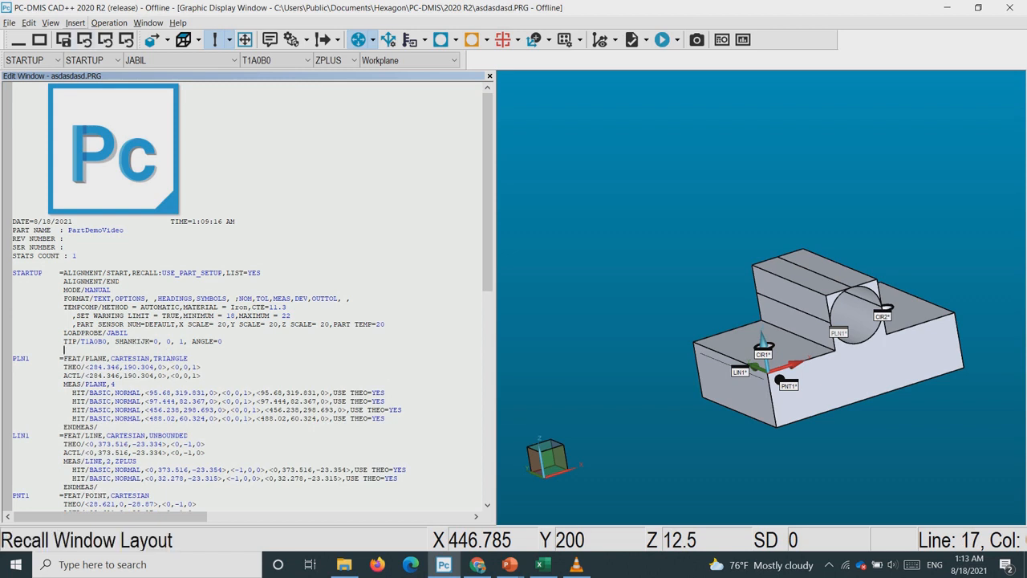
left_click(75, 23)
left_click(100, 247)
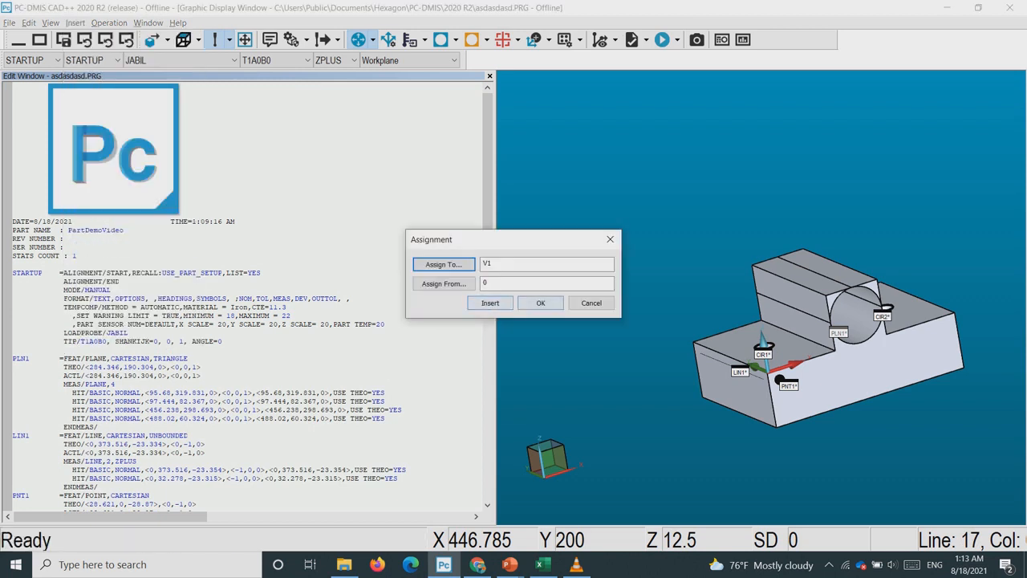
left_click(490, 303)
left_click_drag(120, 384, 64, 384)
key("ctrl+c")
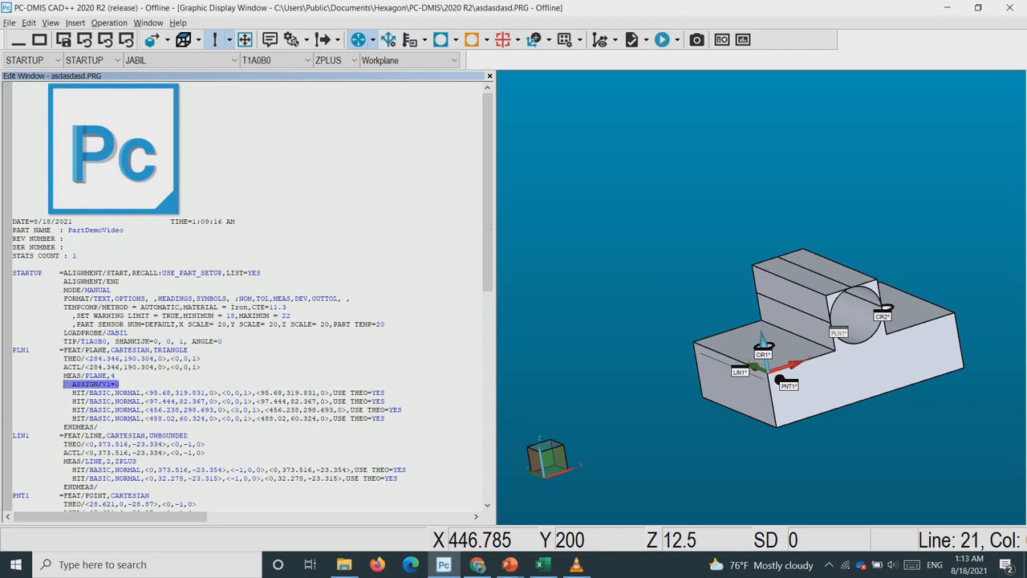
key("Delete")
left_click(223, 341)
key("ctrl+v")
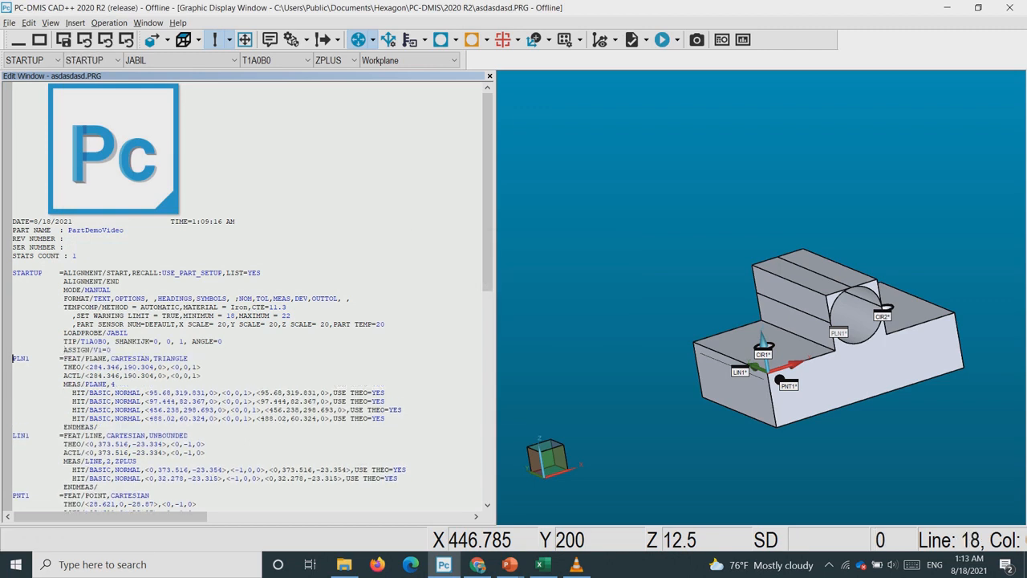
Replace the value of the V1 assignment with GETPRGRAMINFO("date") and add a new line below it.
left_click(112, 350)
key("BackSpace")
type("GETIMPROG")
type("R")
key("BackSpace")
key("BackSpace")
key("BackSpace")
key("BackSpace")
key("BackSpace")
key("BackSpace")
key("BackSpace")
type("PRGRAMINFO(\"date\")")
key("Return")
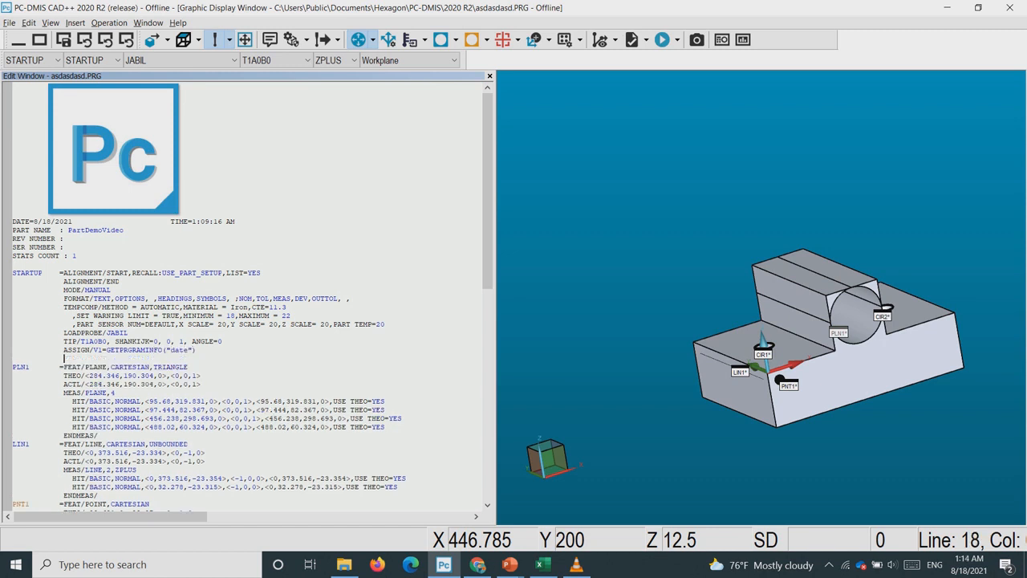
Insert a trace field named date with the display message "Hom nay ngay may".
left_click(76, 23)
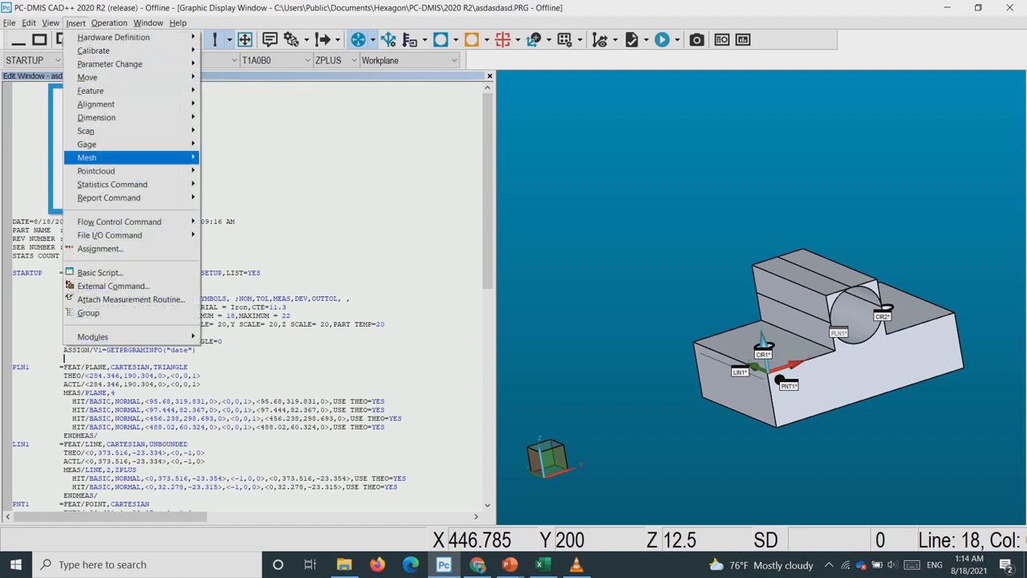
mouse_move(112, 184)
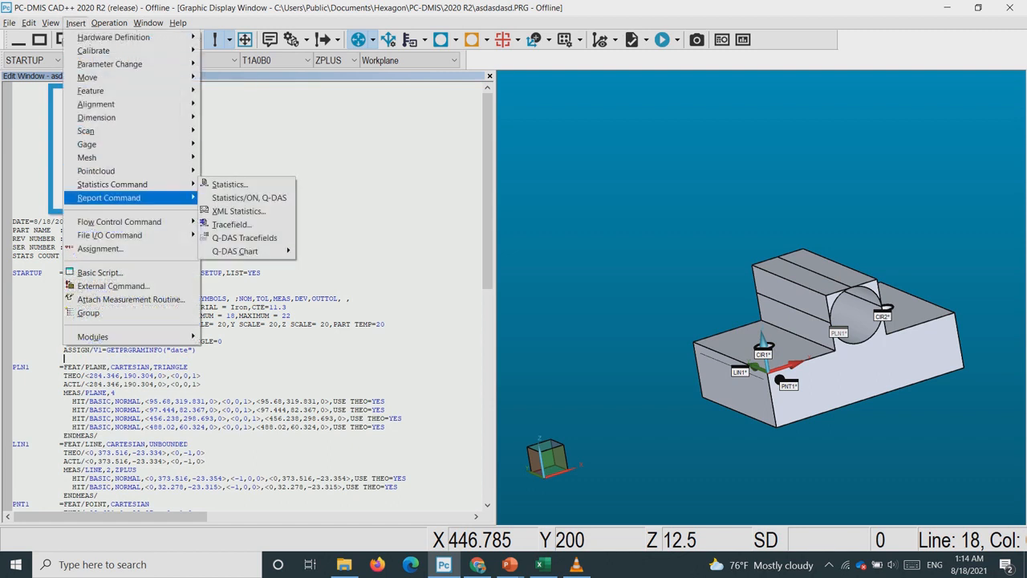
left_click(231, 224)
key("ctrl+a")
type("date")
key("Tab")
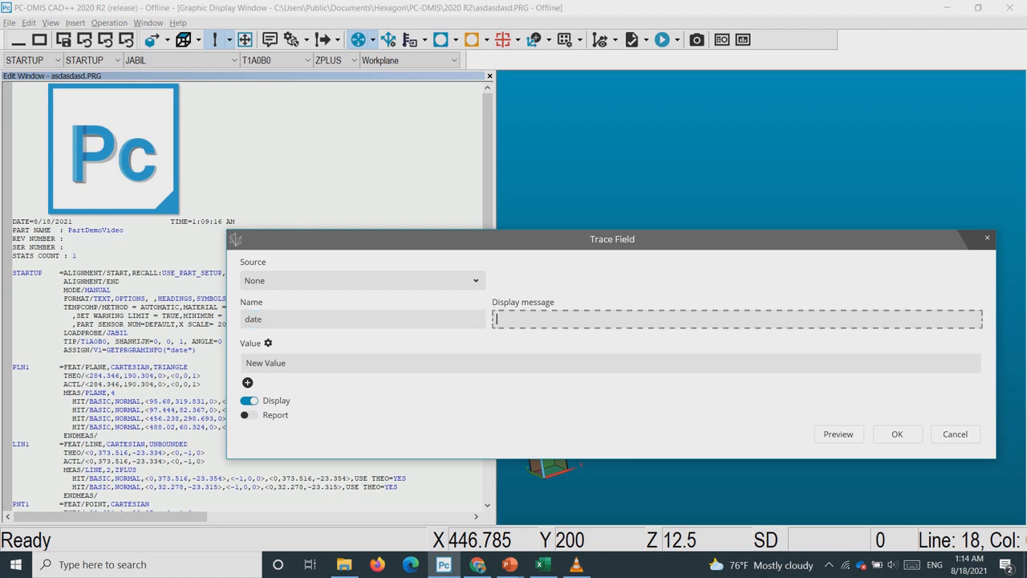
type("Hom nay ngay may")
left_click(897, 434)
left_click(673, 378)
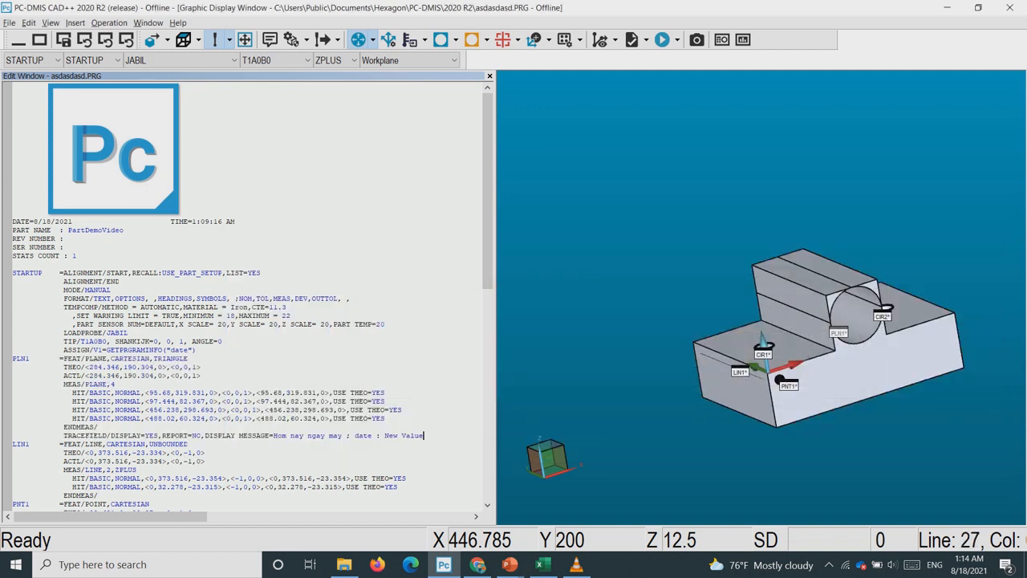
Move the date TRACEFIELD line from below the PLN1 feature to directly below the V1 assignment.
left_click_drag(424, 436, 64, 435)
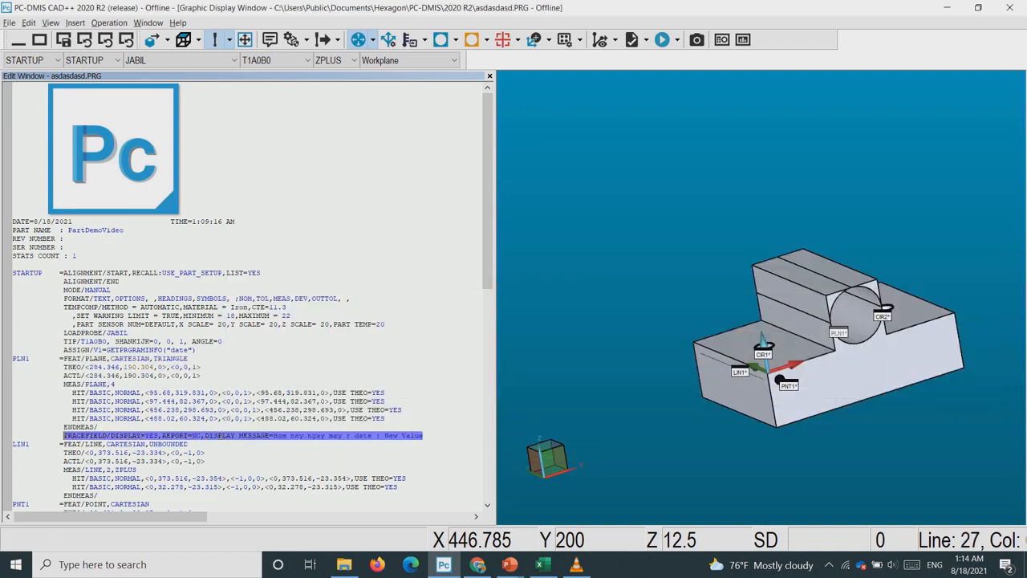
key("ctrl+x")
left_click(197, 349)
key("Return")
key("ctrl+v")
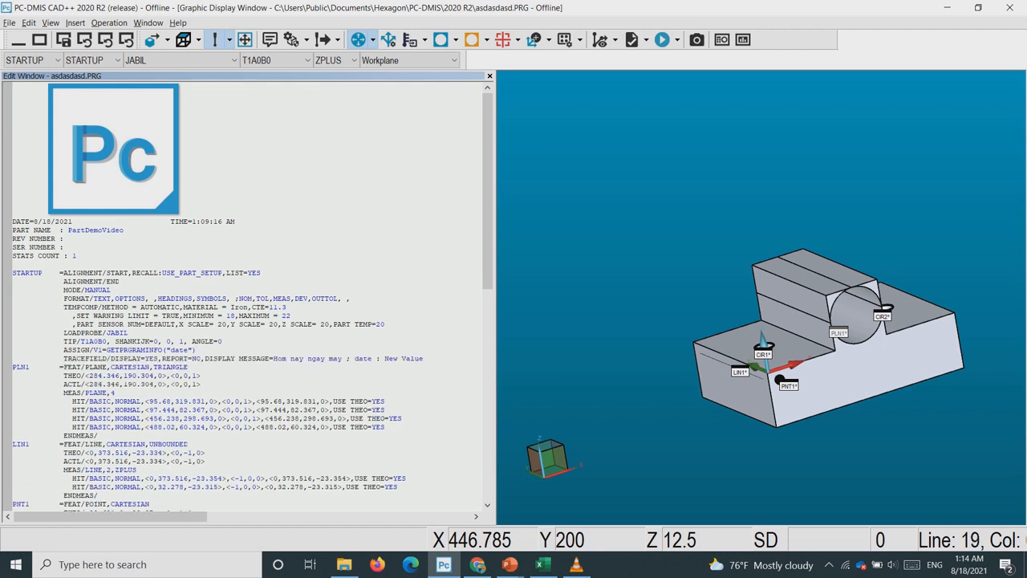
Set the value of the date trace field to V1.
mouse_move(381, 359)
left_mouse_down()
mouse_move(423, 359)
mouse_move(384, 359)
left_mouse_up()
type("V1")
key("Down")
key("Return")
mouse_move(389, 359)
Correct the function name in the V1 assignment to GETPROGRAMINFO.
left_click(127, 350)
type("O")
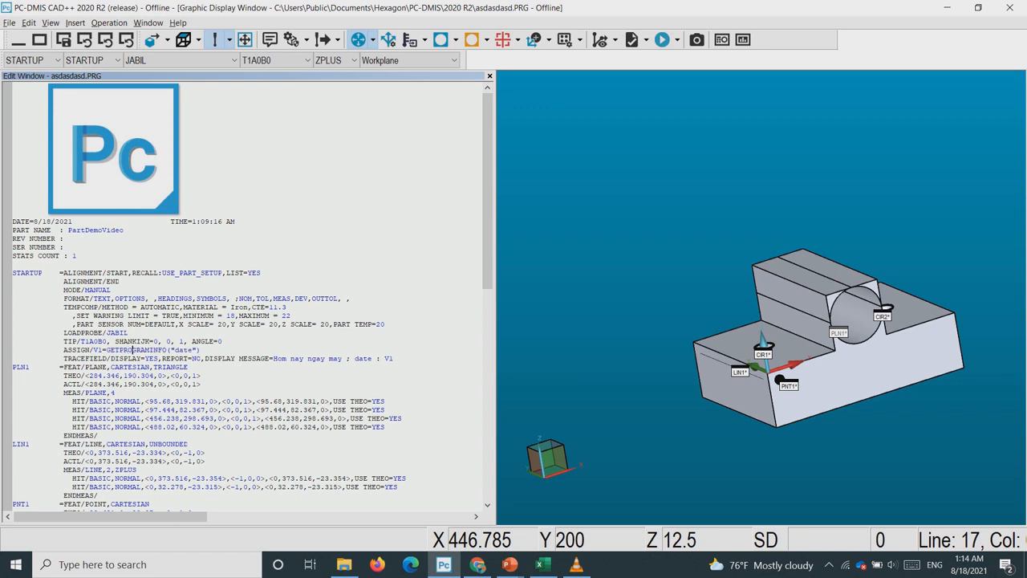
left_click(202, 384)
Switch to Excel and check the remaining Inspector and Shift Work fields in the template header.
left_click(394, 359)
key("Return")
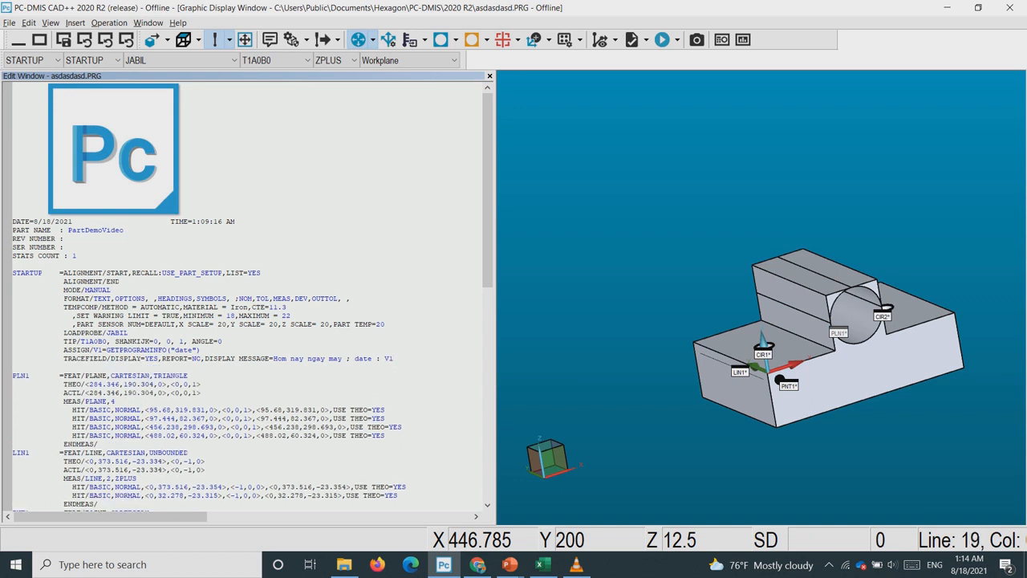
key("alt+Tab")
left_click(159, 196)
left_click(381, 197)
Create a trace field in PC-DMIS named NguoiDo with the display message "Nguoi Do Lo Nay La Ai".
key("alt+Tab")
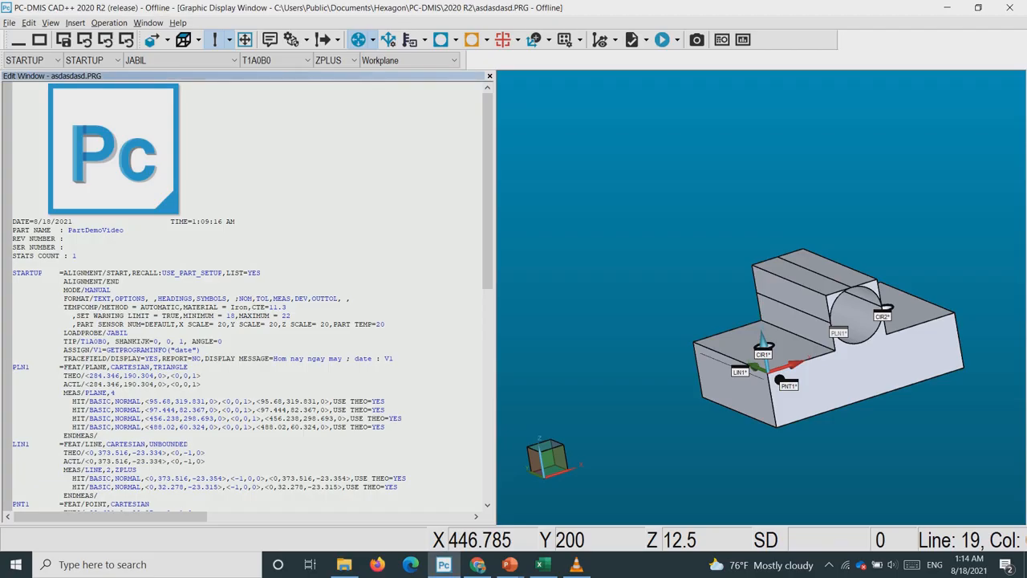
left_click(394, 359)
key("Return")
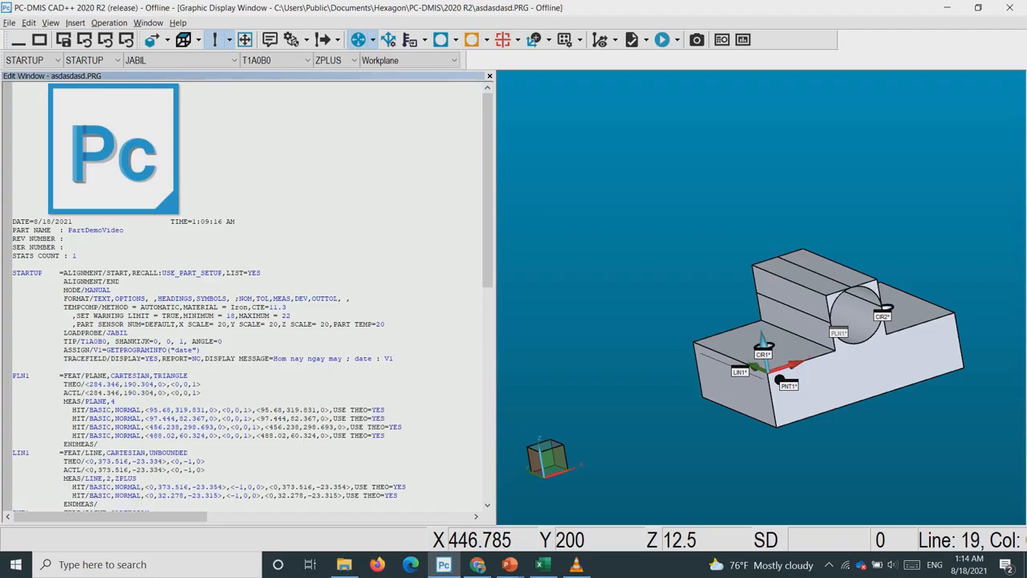
left_click(75, 23)
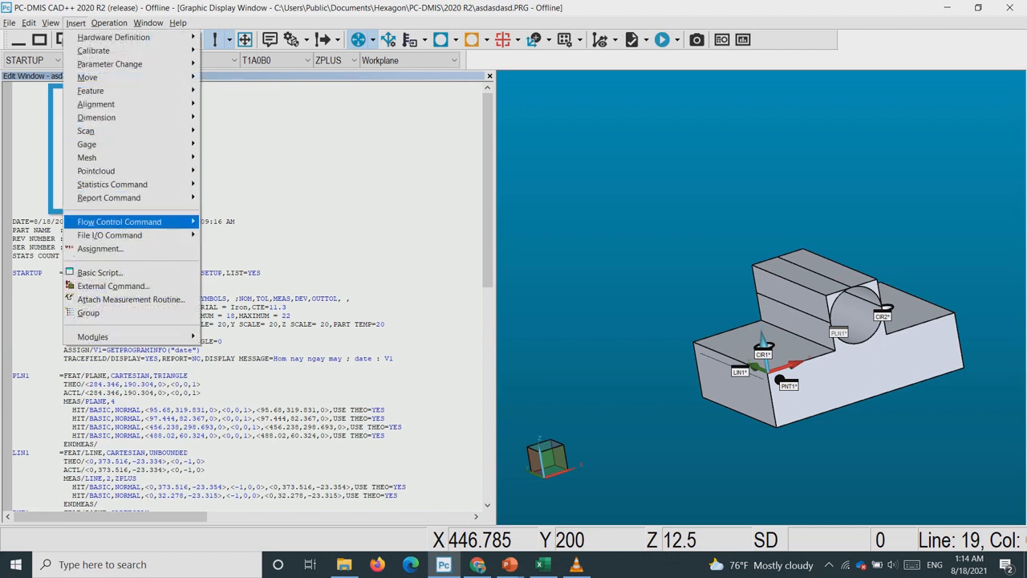
mouse_move(120, 185)
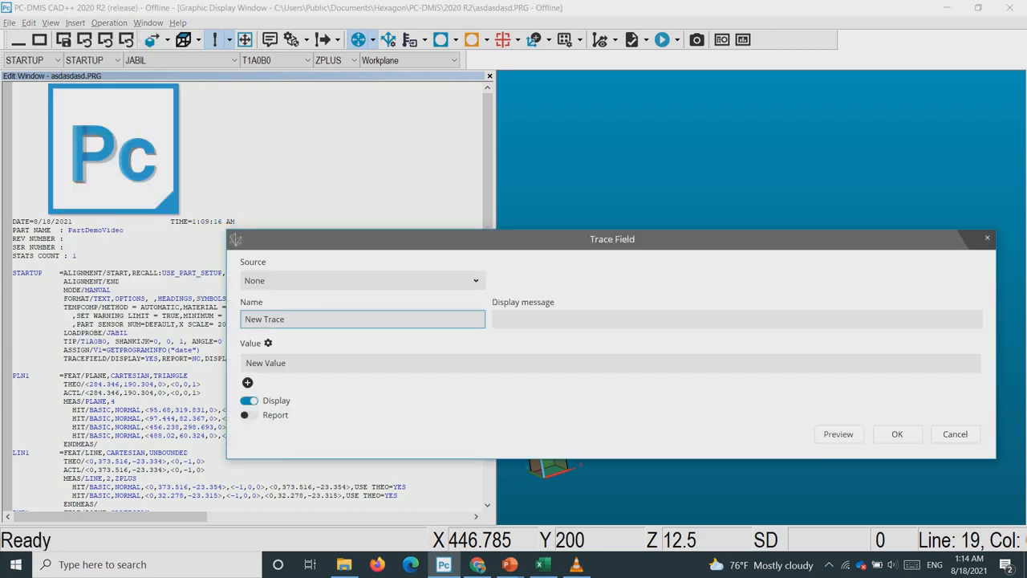
type("NguoiDo")
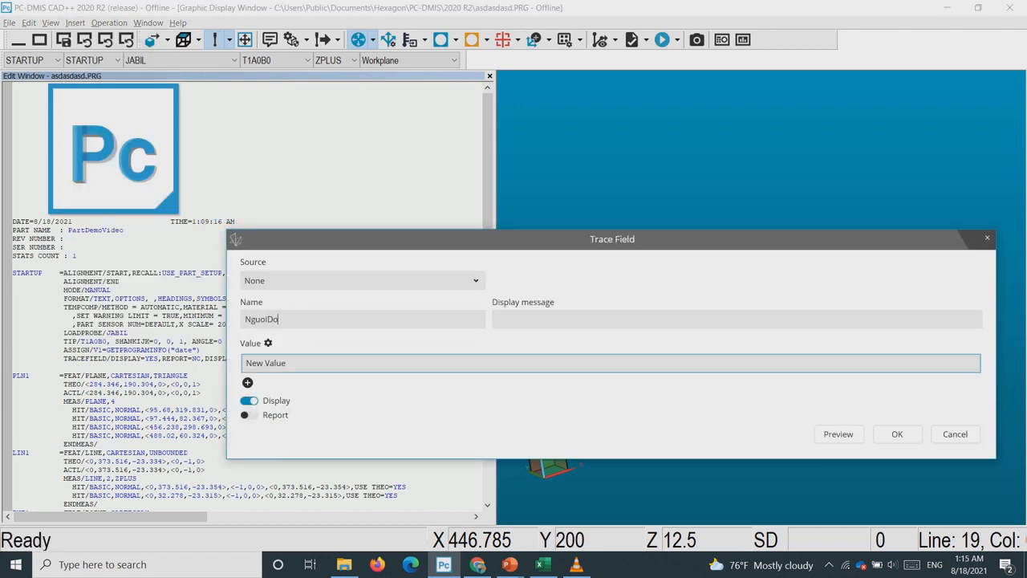
type("Nguoi Do La")
key("BackSpace")
type("o Nay La Ai")
key("Tab")
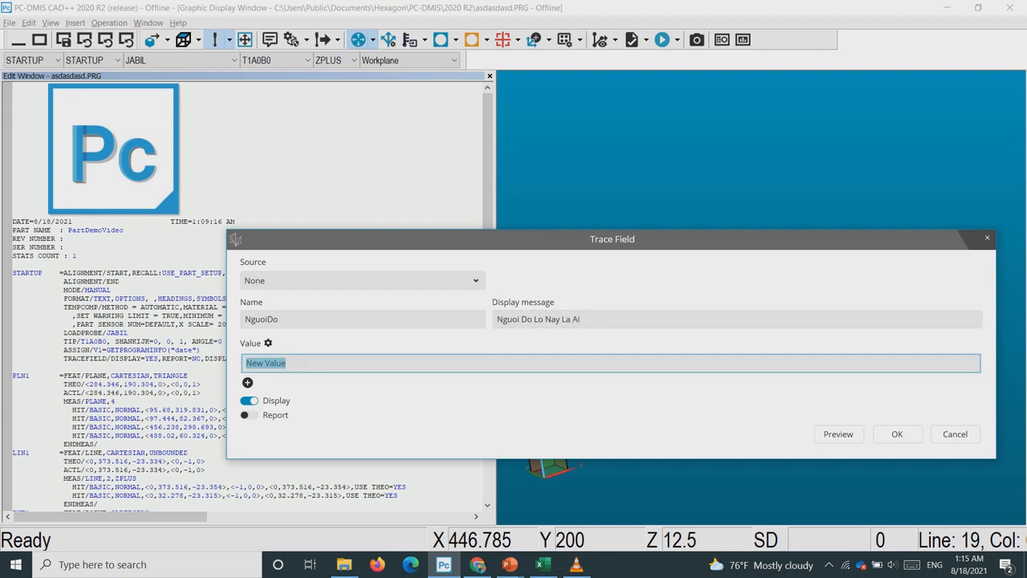
Enter two inspectors' full names as the trace field's values and insert it at the end of the measurement routine.
type("Tran Van A")
key("Tab")
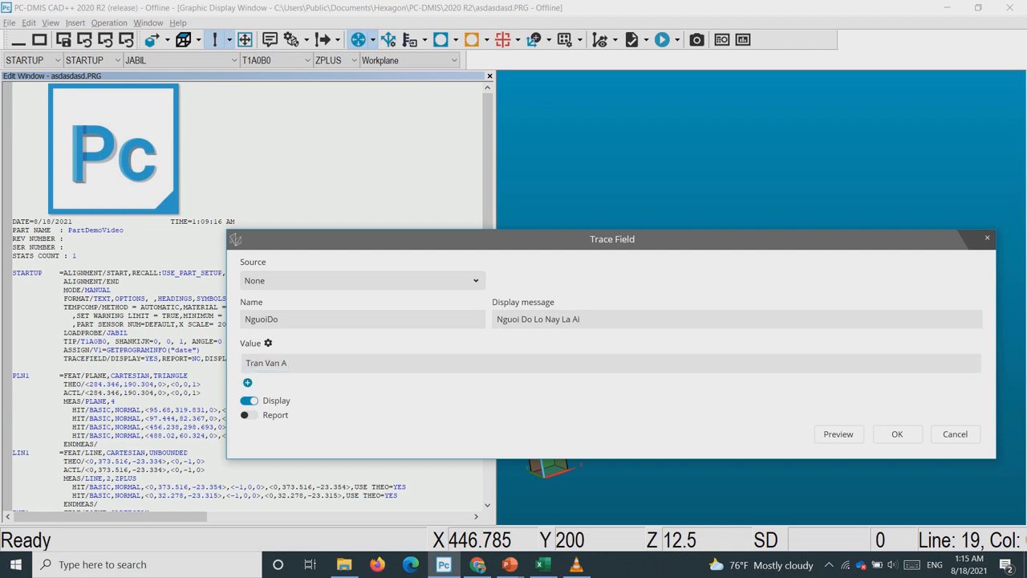
key("space")
type("Nguyen Van B")
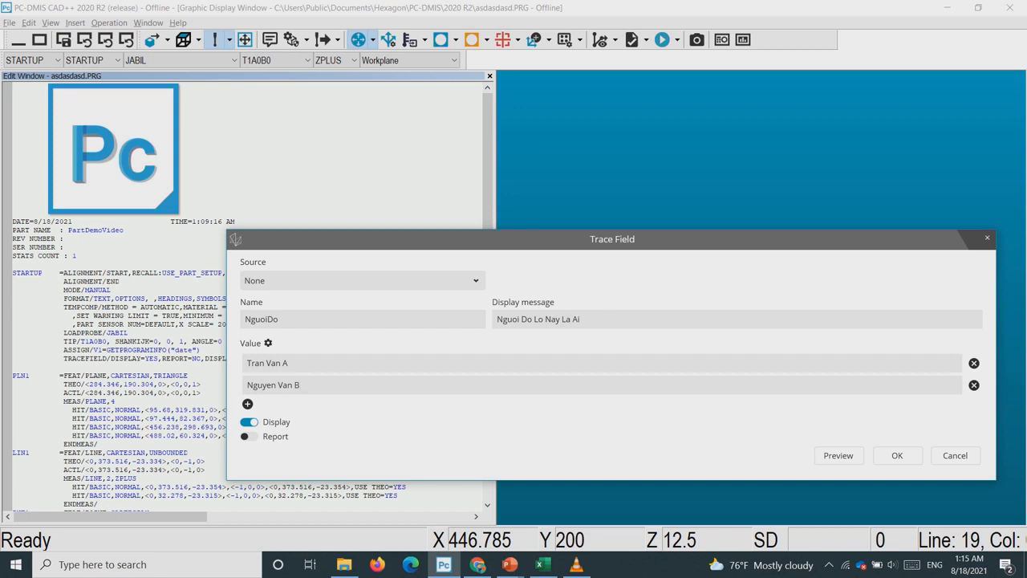
left_click(897, 455)
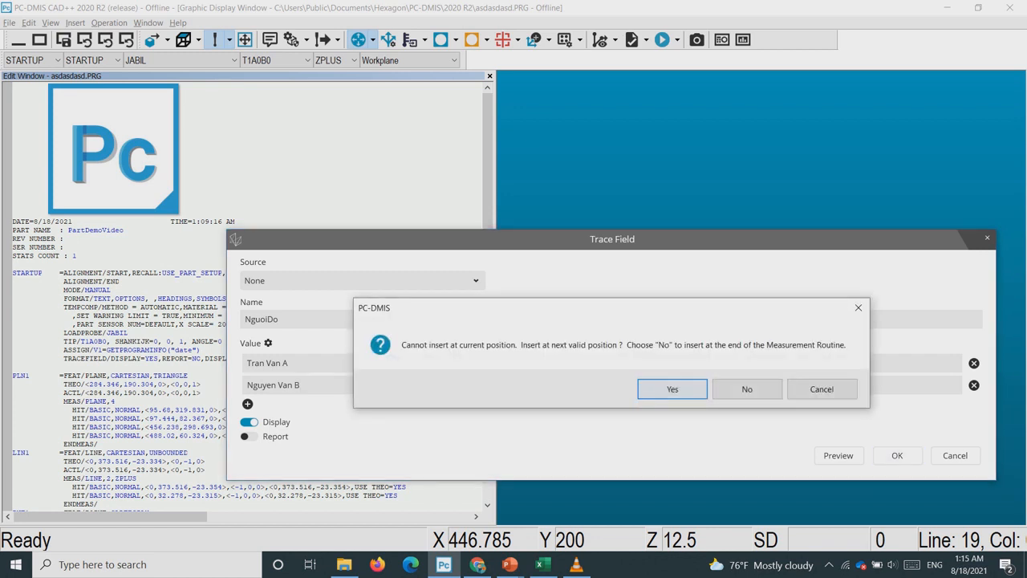
left_click(743, 388)
Move the NguoiDo TRACEFIELD line from the routine's end to below the date trace field and paste a second copy beneath it.
left_click_drag(55, 232, 463, 232)
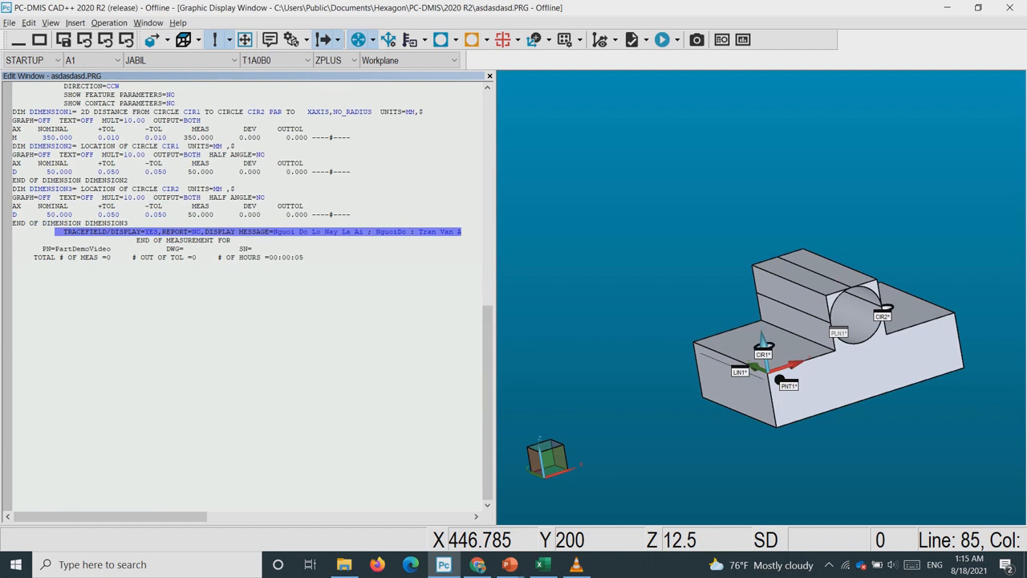
key("Delete")
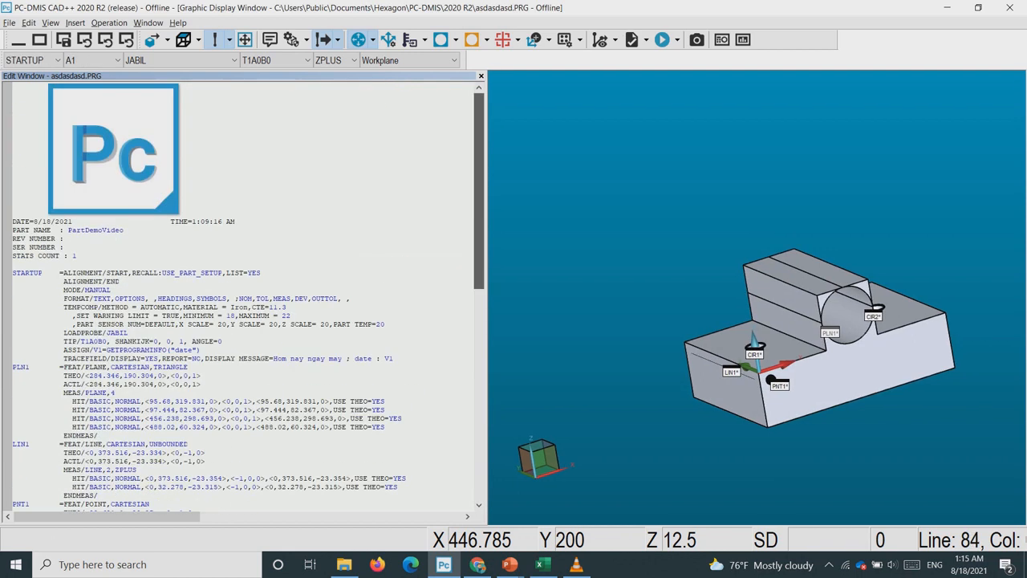
left_click(394, 359)
key("Return")
key("ctrl+v")
key("Left")
key("Return")
key("ctrl+v")
key("Left")
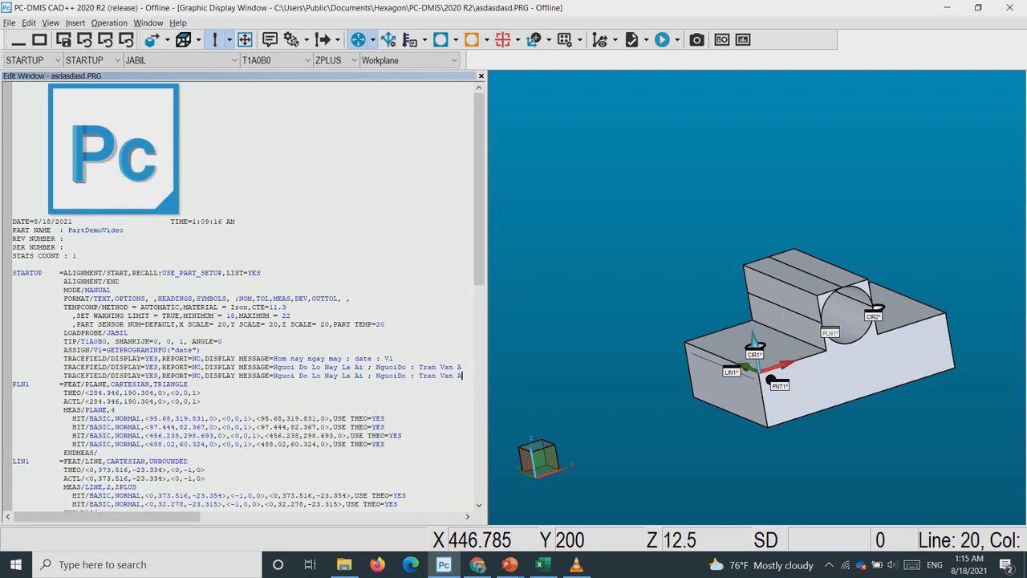
Change the second NguoiDo copy's name to Ca and its display message to "Ca Lam Viec".
key("F9")
type("Ca")
key("Tab")
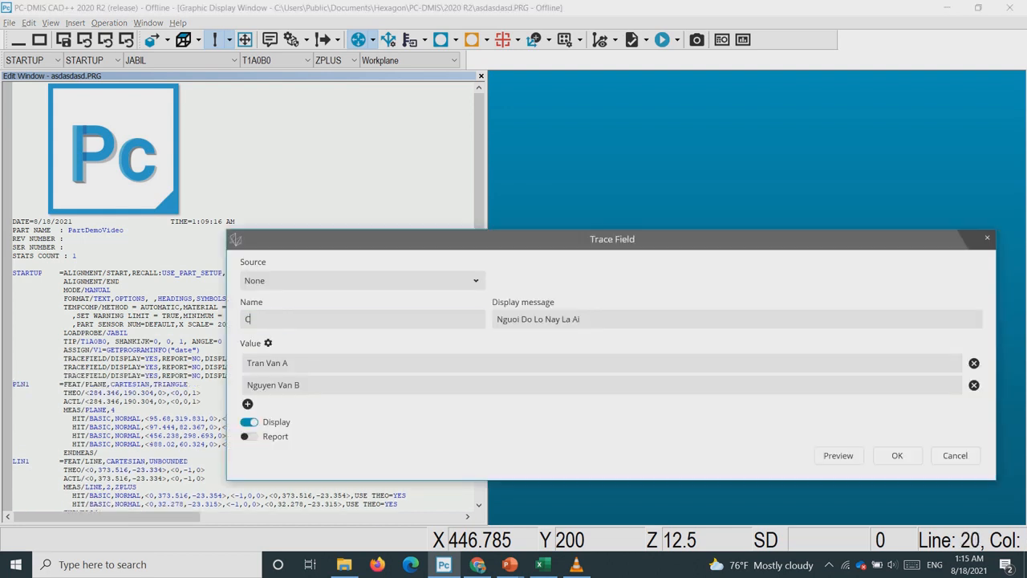
type("Ca LAm")
key("BackSpace")
key("BackSpace")
type("am Vi")
key("BackSpace")
key("BackSpace")
type("Viec")
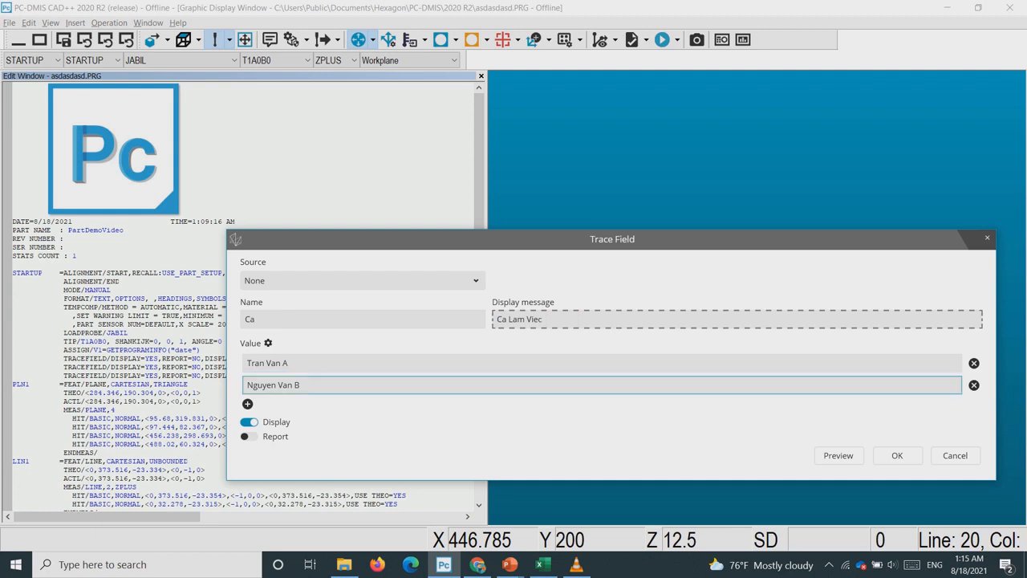
Replace the Ca trace field's two values with Ngay and Dem and apply the changes.
key("Tab")
type("Day")
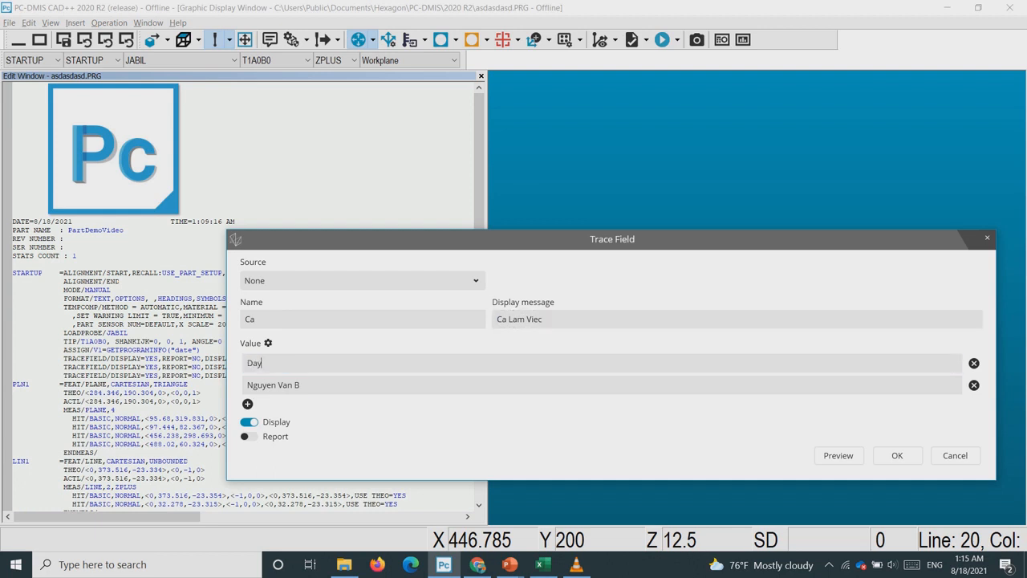
key("Tab")
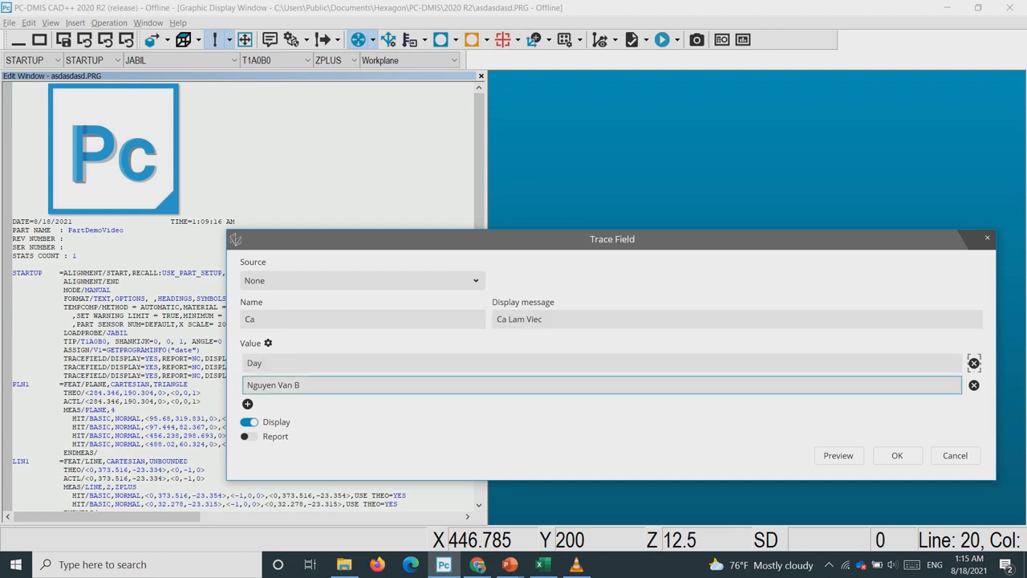
type("Dem")
key("ctrl+a")
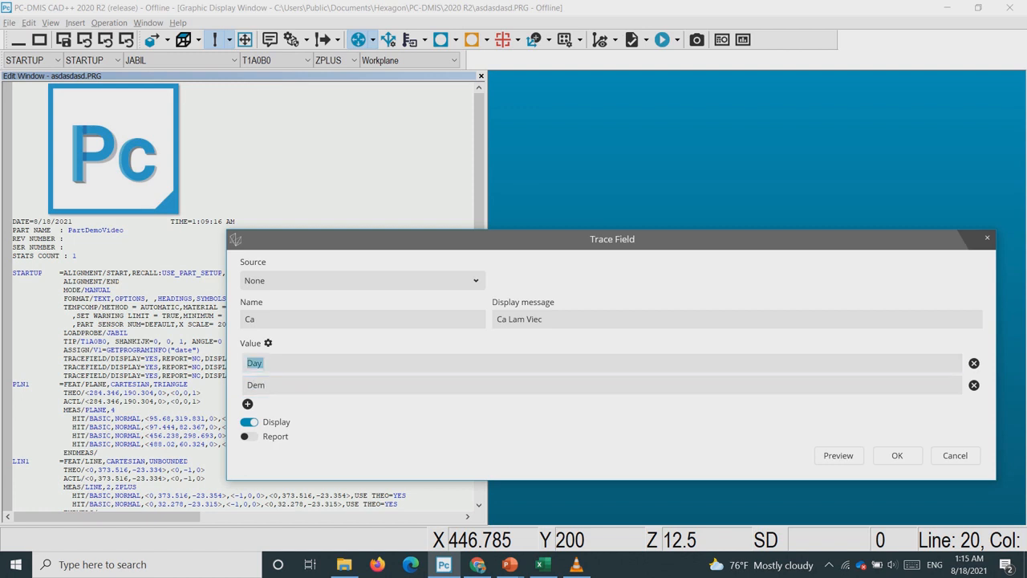
type("Ngay")
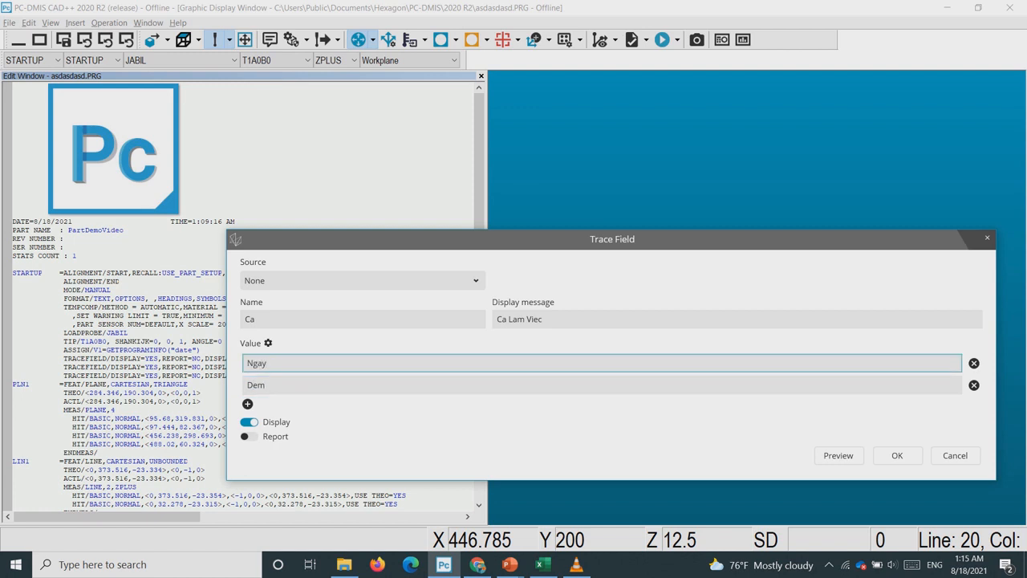
key("Tab")
left_click(257, 363)
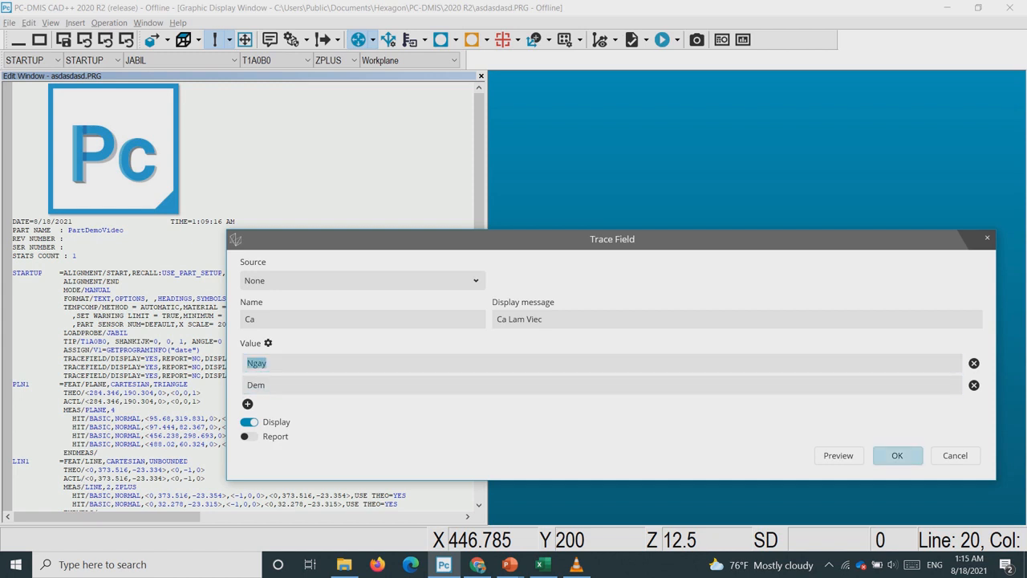
left_click(897, 455)
Insert a new assignment and place two copies of it directly below the Ca trace field line.
key("Return")
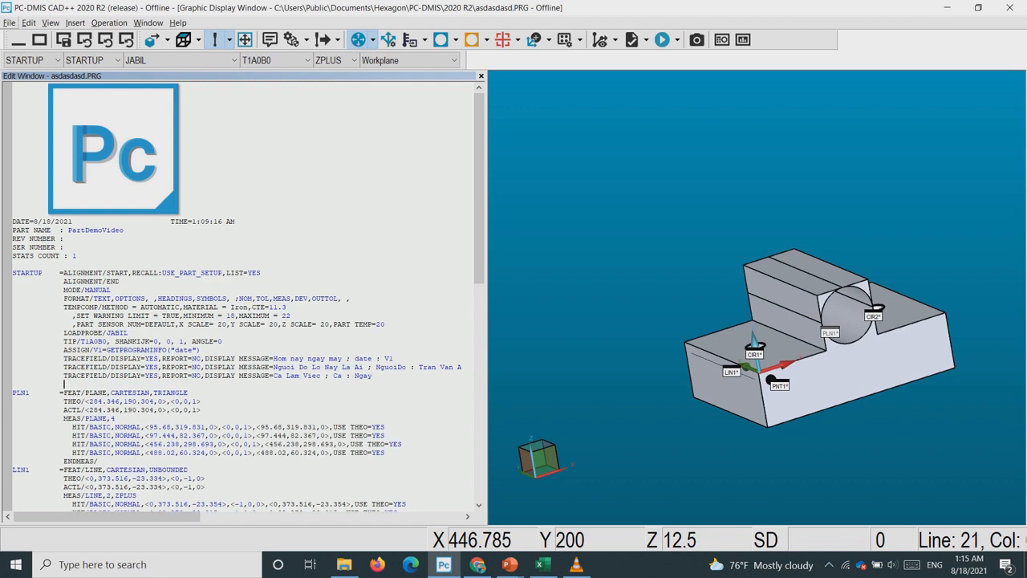
left_click(76, 22)
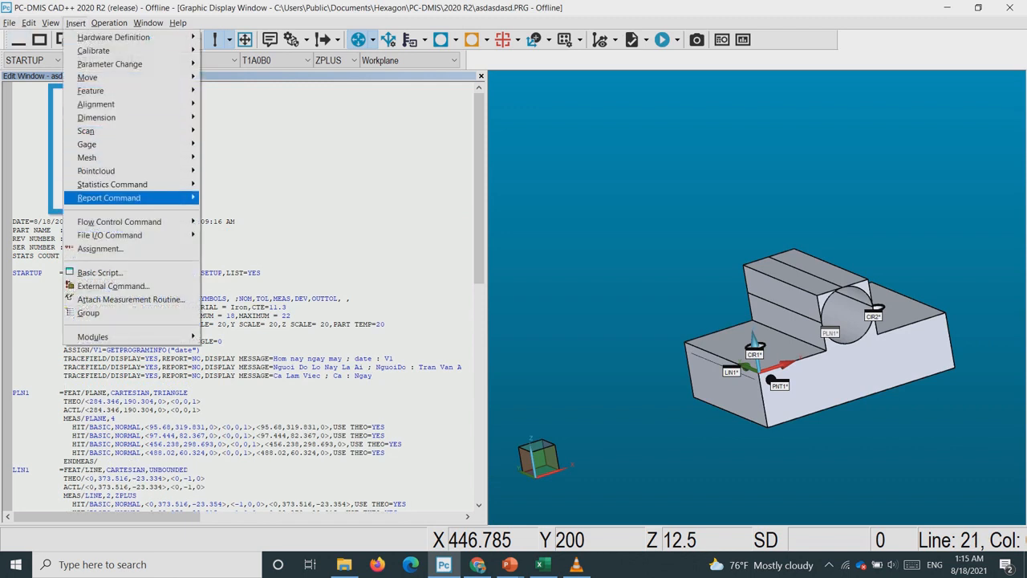
left_click(100, 248)
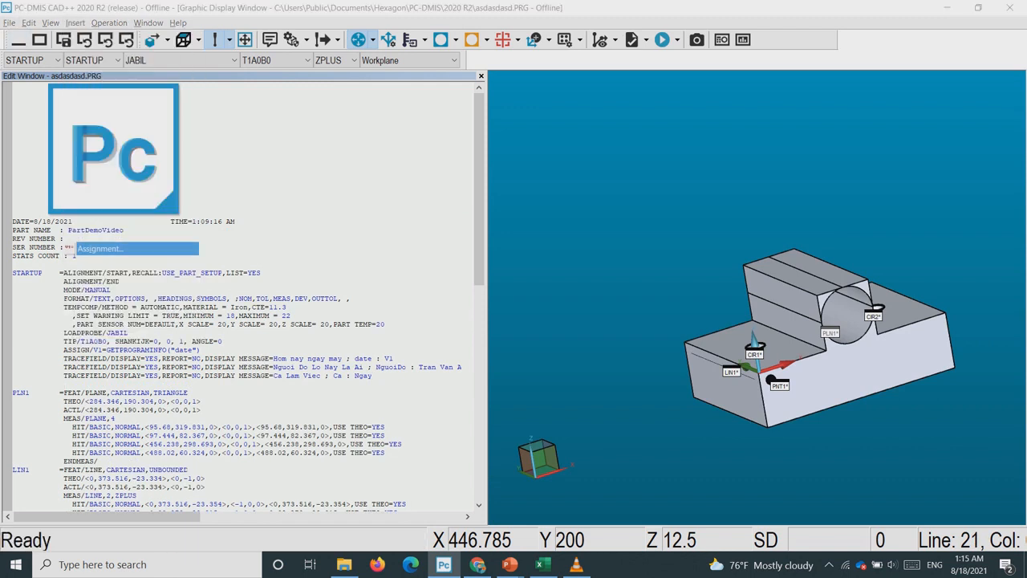
left_click(541, 302)
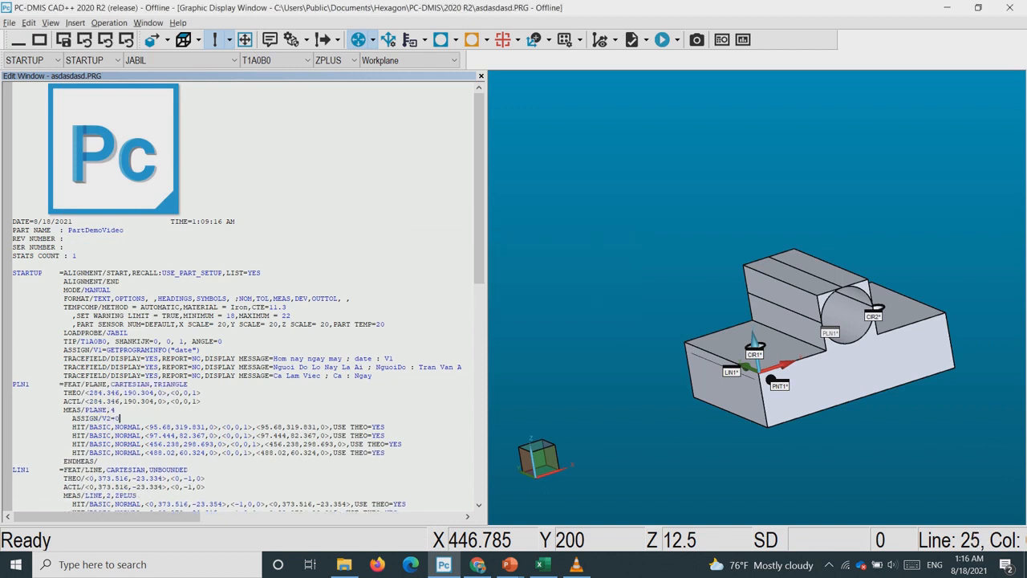
key("ctrl+x")
left_click(373, 376)
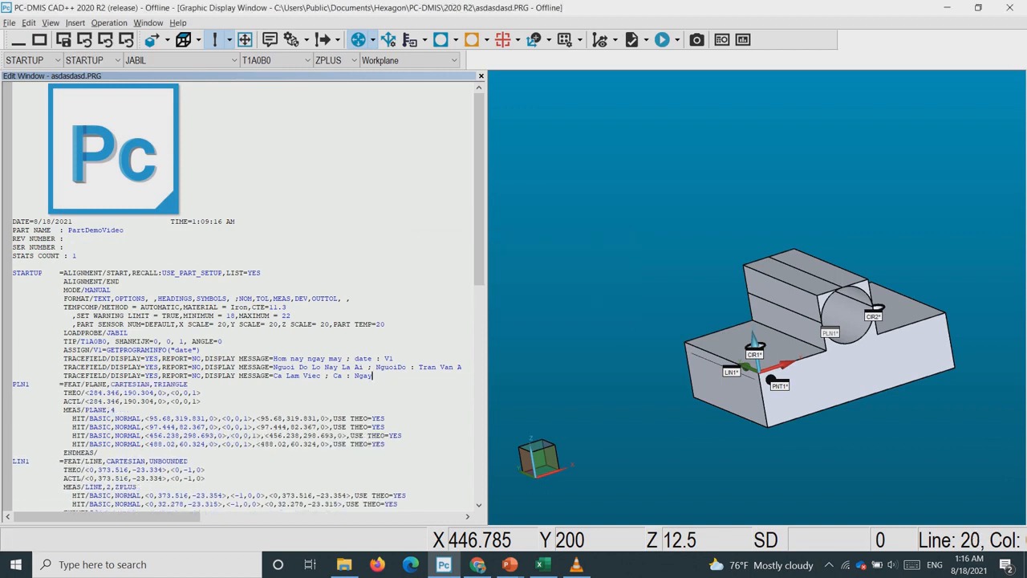
key("ctrl+v")
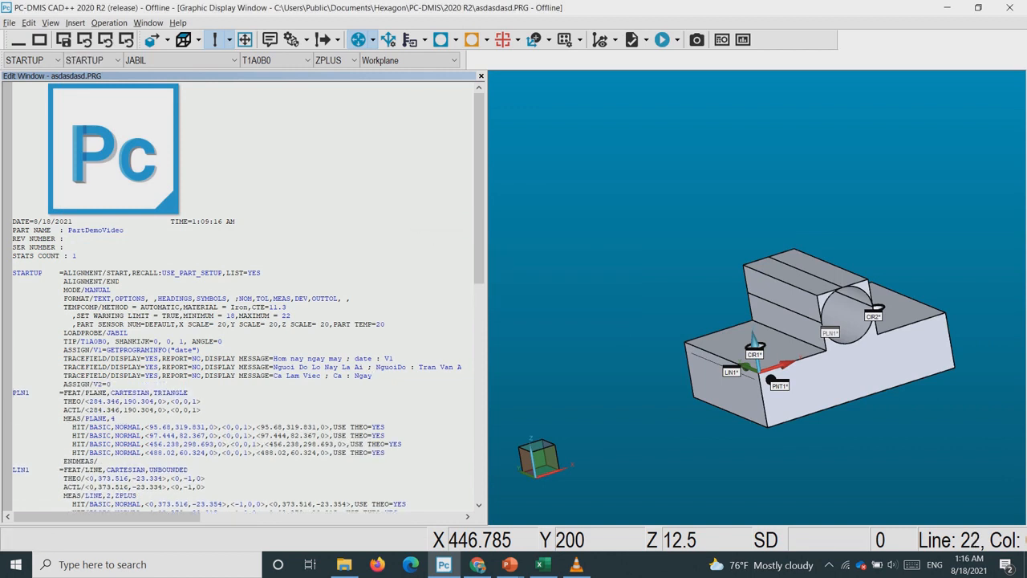
key("ctrl+v")
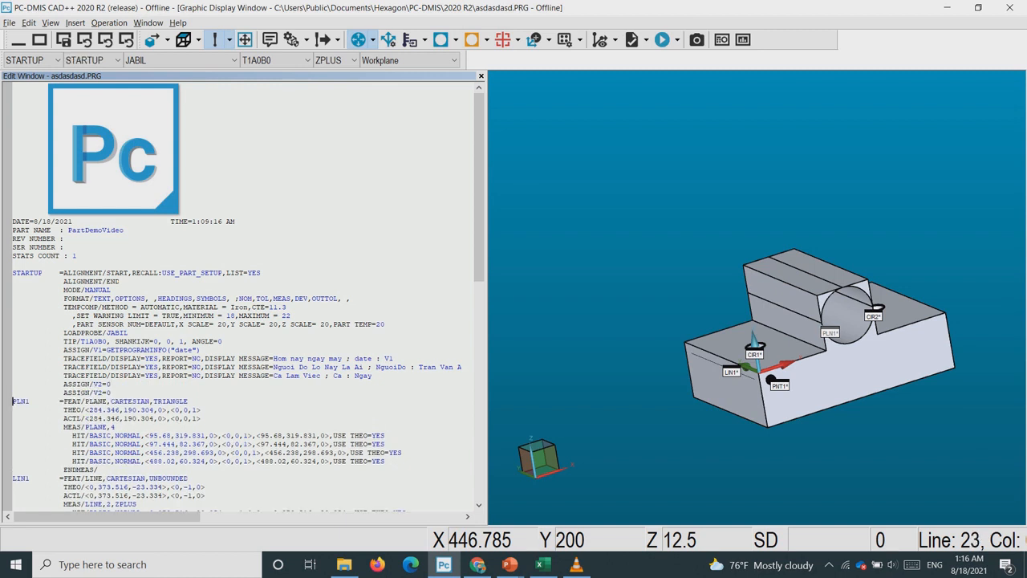
Set the V2 assignment to GETTRACEVALUE("NguoiDo"), and change the second one to V3=GETTRACEVALUE("Ca").
left_click(111, 385)
type("GETTRACEVALUE(\"NguoiDo\")")
left_click(102, 393)
key("BackSpace")
type("3")
left_click(110, 393)
key("BackSpace")
type("GETTRACEVALUE(")
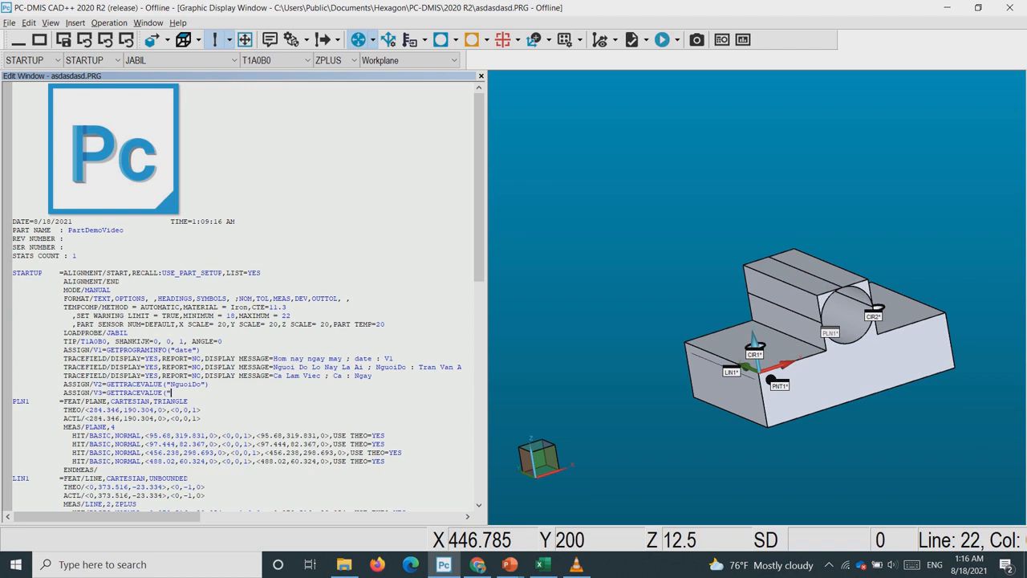
type("\"Ca\")")
scroll(233, 297, "down", 1)
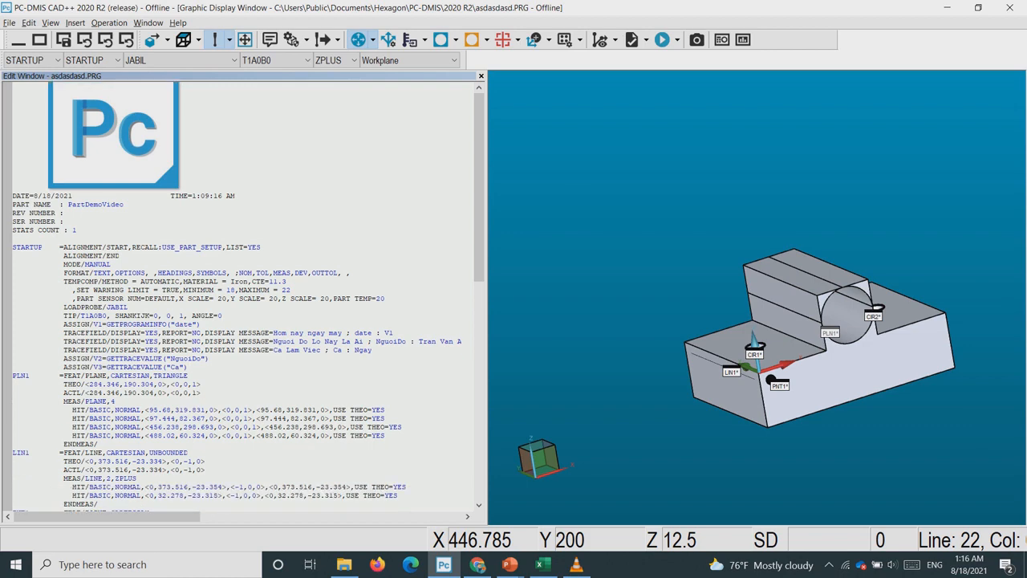
Switch to Excel, review the template's header fields in C2:J4, and return to PC-DMIS.
key("alt+Tab")
left_click_drag(160, 171, 473, 197)
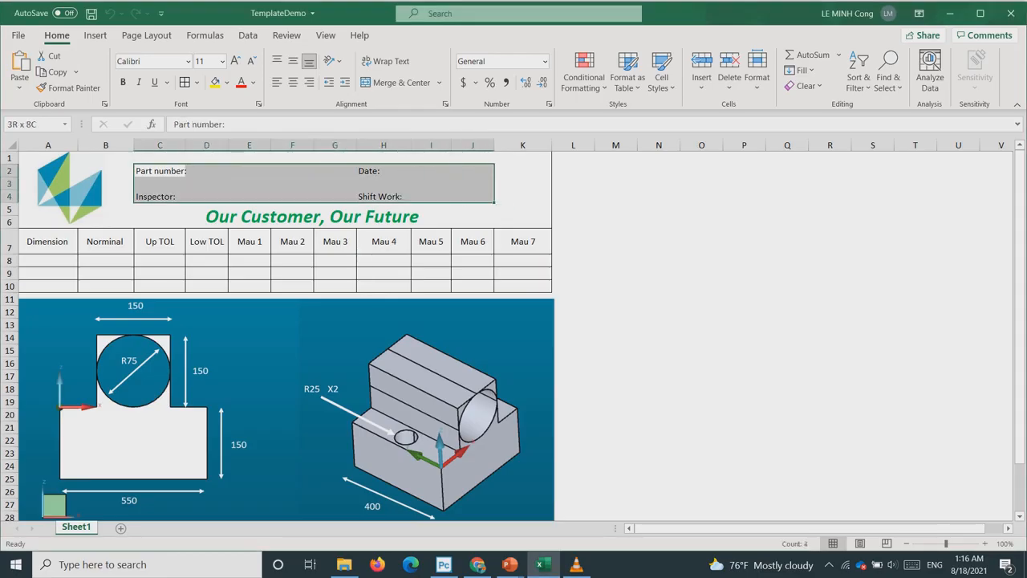
key("alt+Tab")
Insert an Input-type comment after the A1 alignment's end, with the text "So Luong Mau Muon Do Bao Nhieu?".
left_click(188, 375)
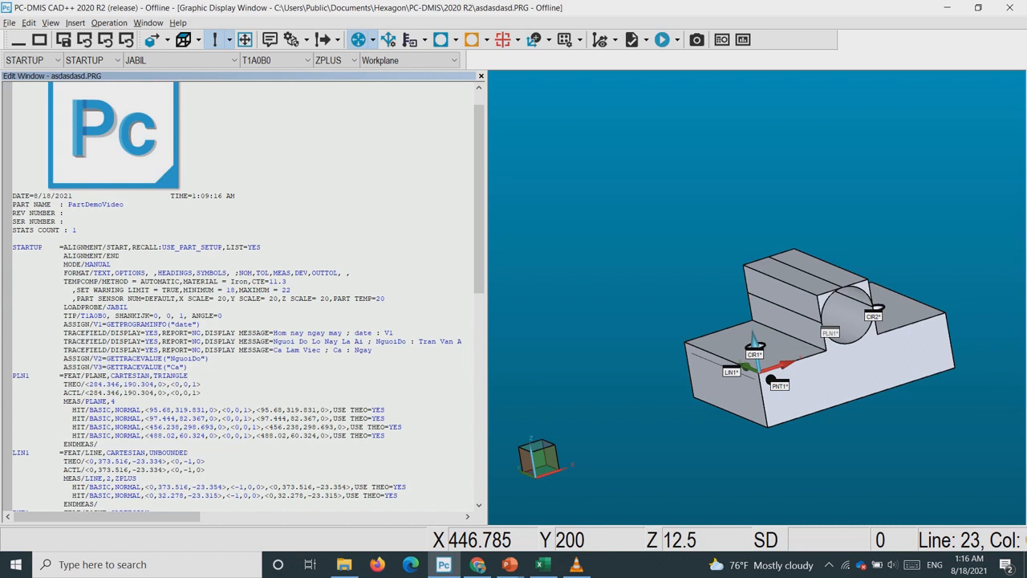
scroll(241, 297, "down", 7)
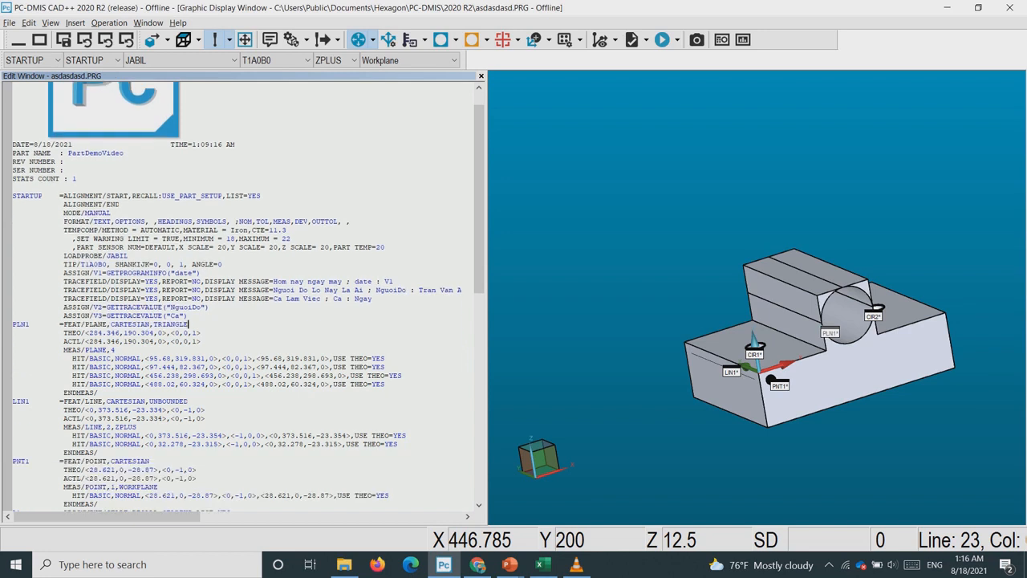
scroll(241, 297, "down", 2)
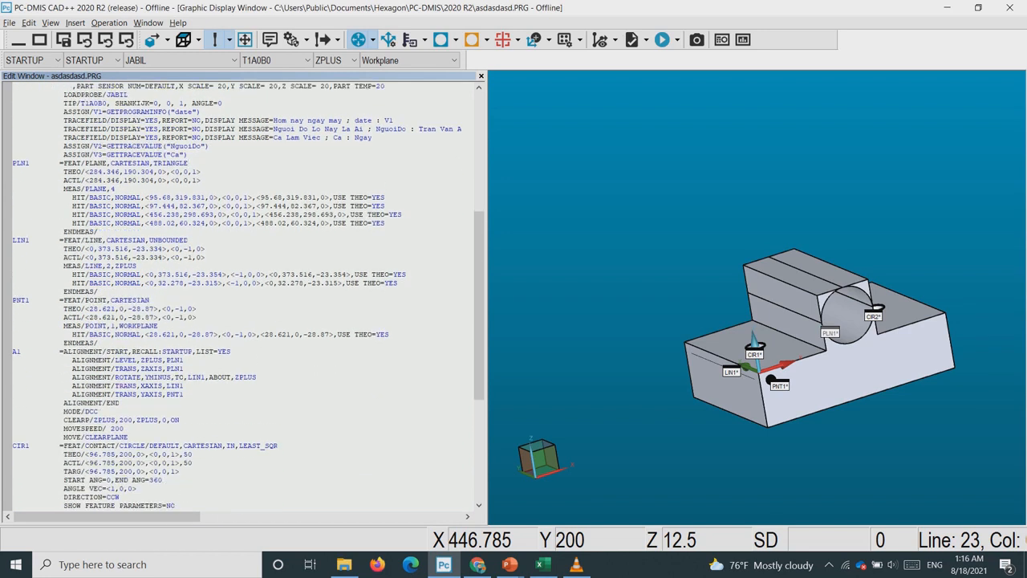
left_click(122, 386)
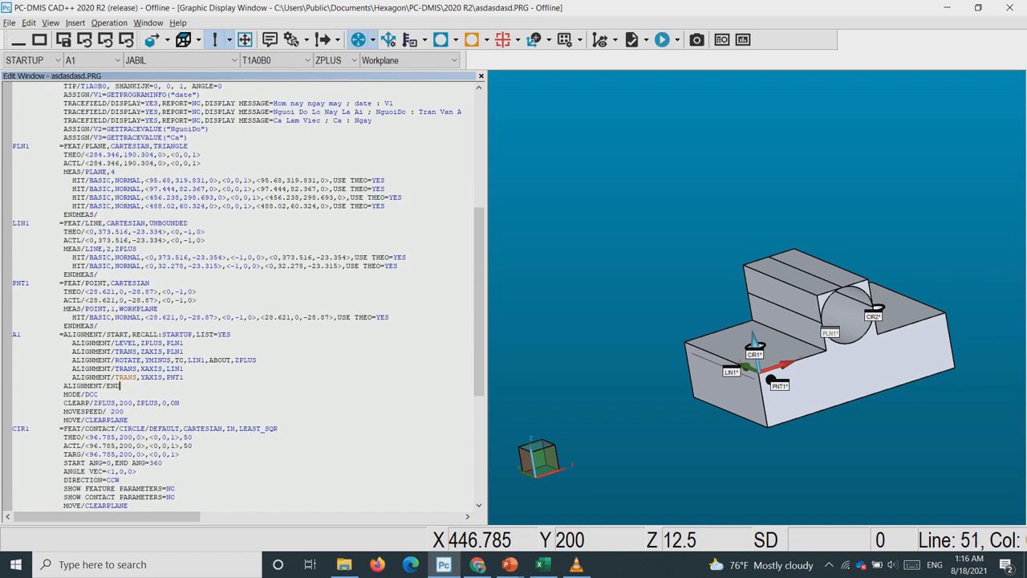
key("Return")
left_click(76, 23)
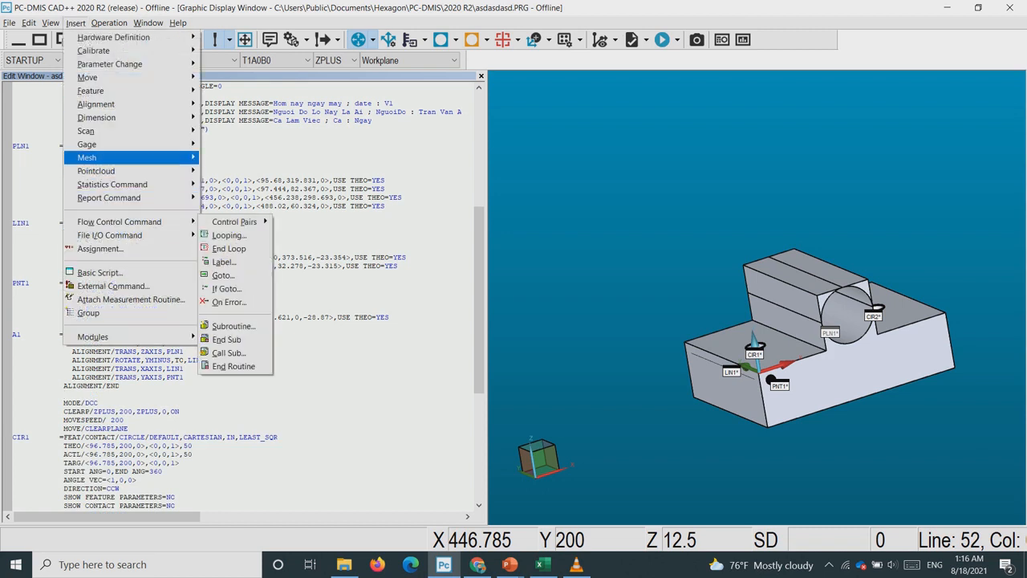
mouse_move(109, 197)
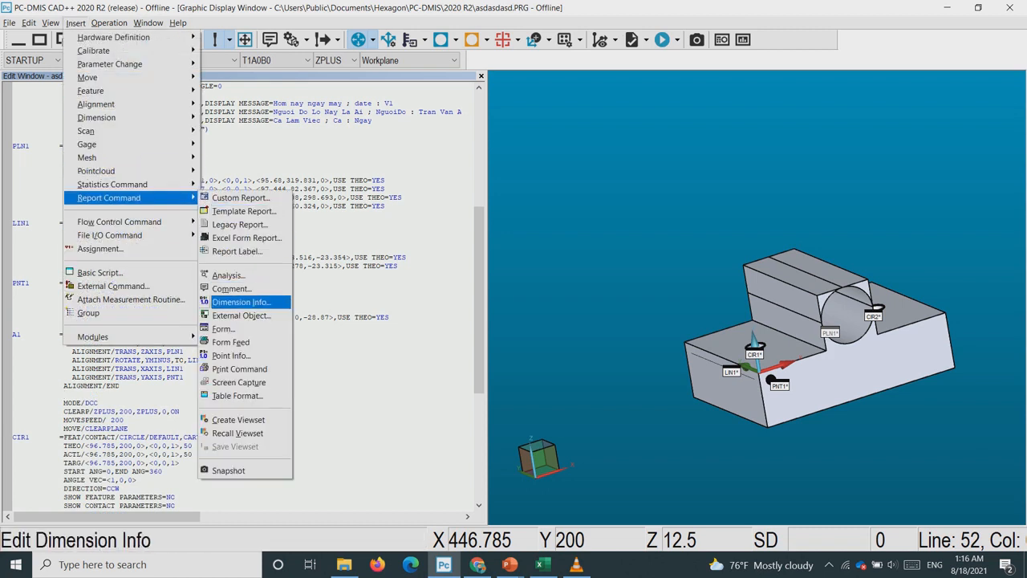
left_click(232, 288)
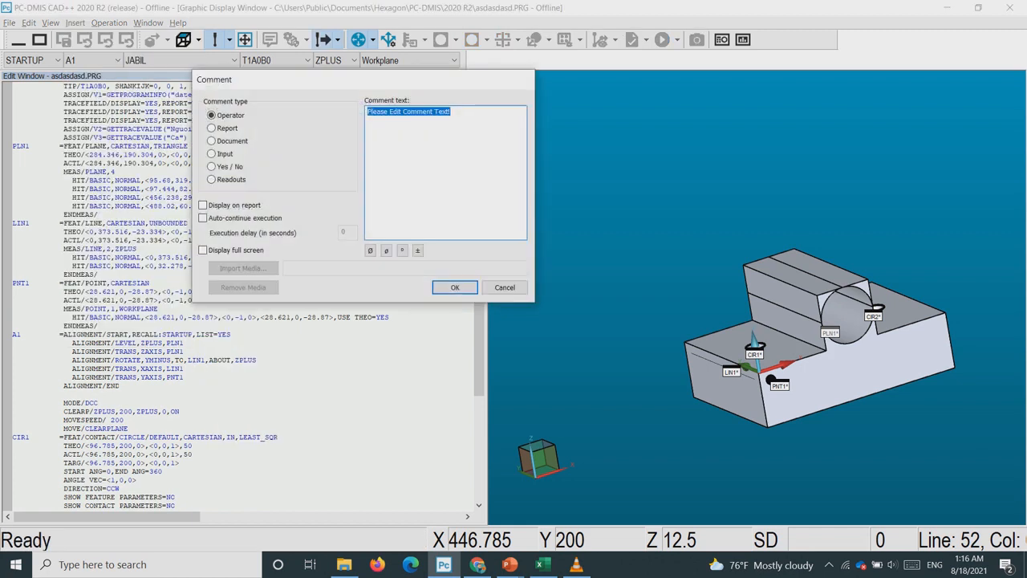
left_click(212, 154)
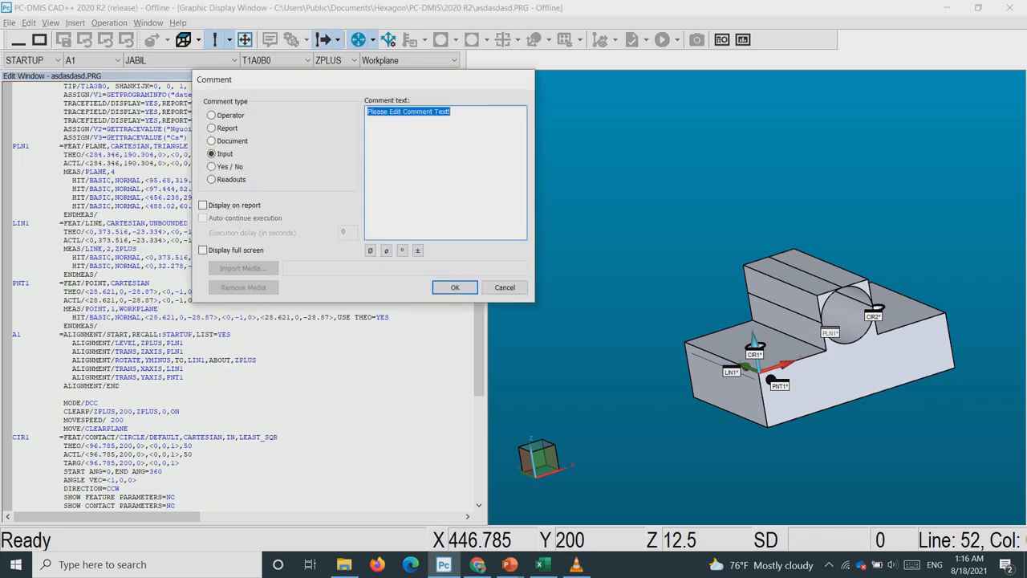
type("So ")
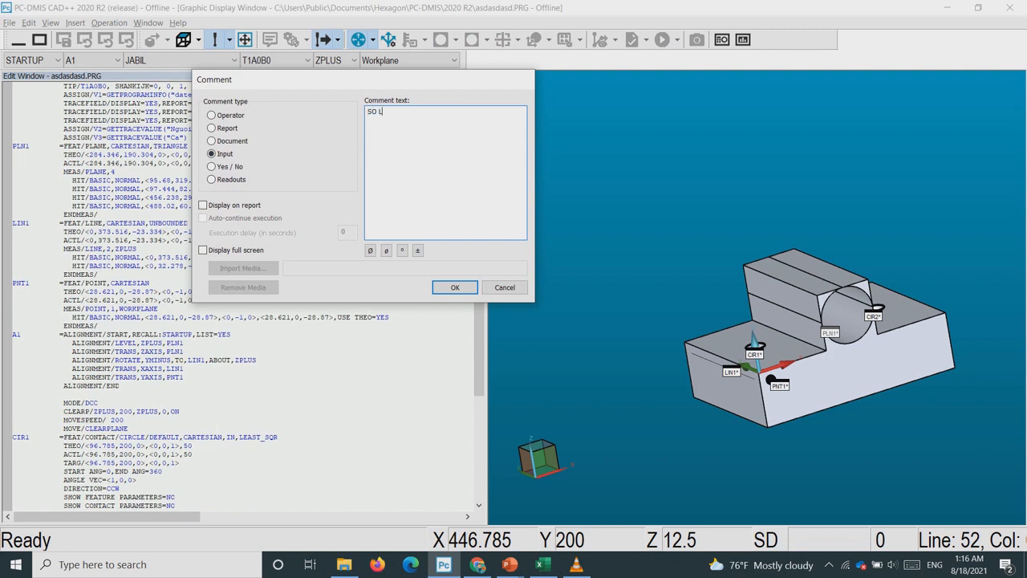
type("Luong Mau Muon Do Bao Nhieu?")
key("Return")
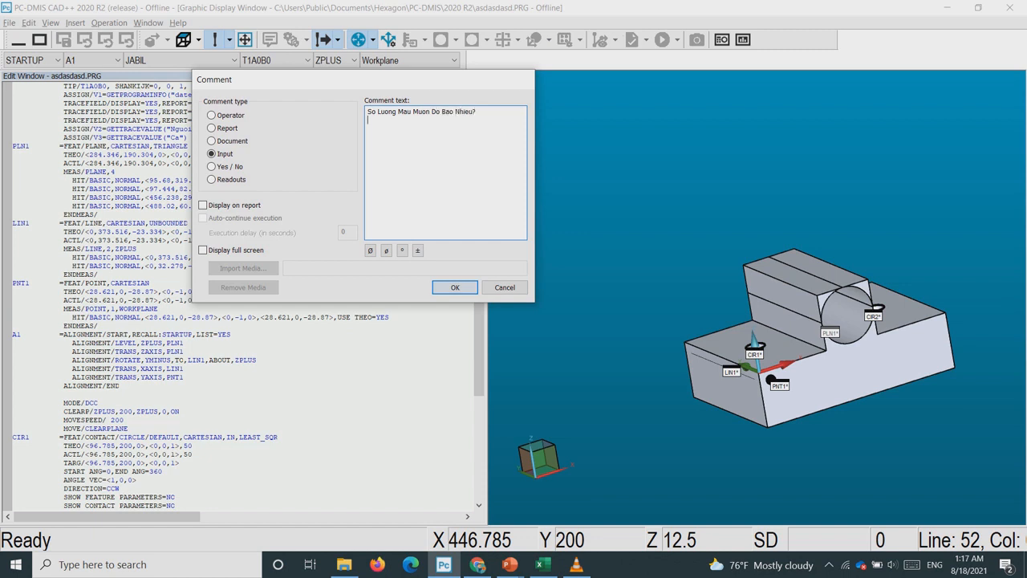
left_click(455, 288)
Move the new input comment so it sits directly below the A1 alignment's ALIGNMENT/END line.
left_click_drag(196, 411, 12, 403)
key("Delete")
left_click(126, 386)
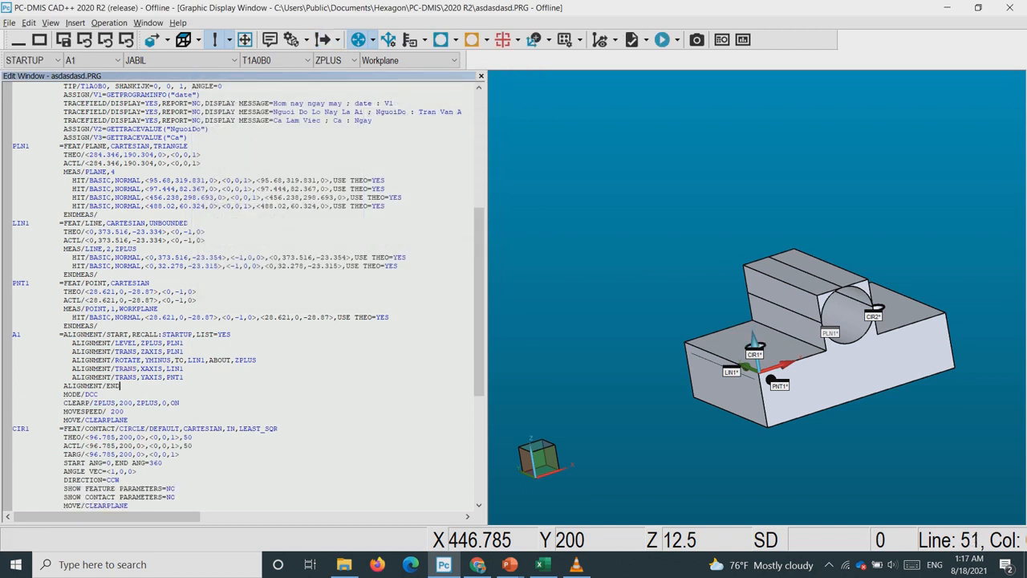
key("Return")
key("ctrl+v")
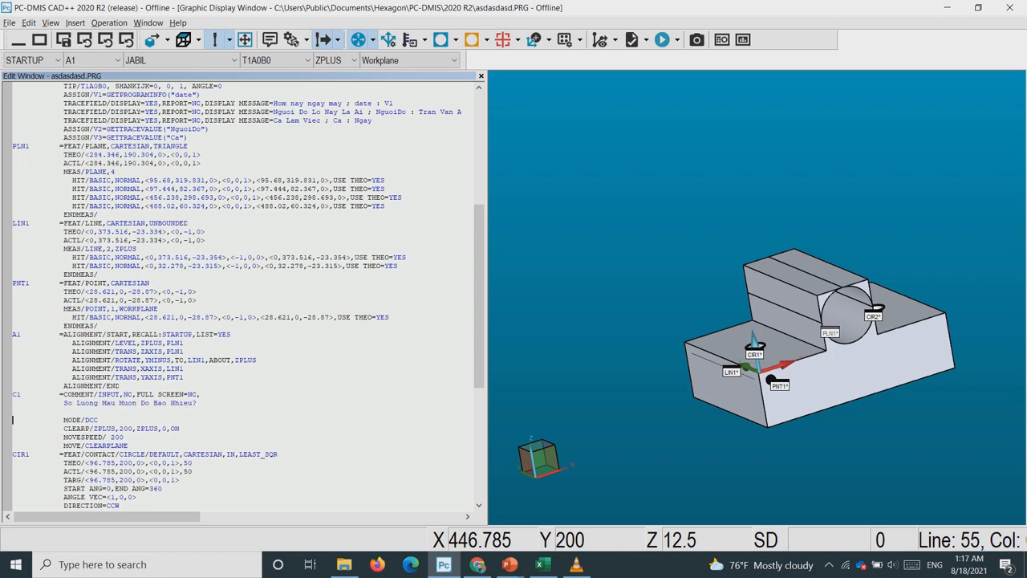
Insert an assignment below comment C1 and set it to V4=C1.INPUT.
left_click(64, 412)
left_click(76, 22)
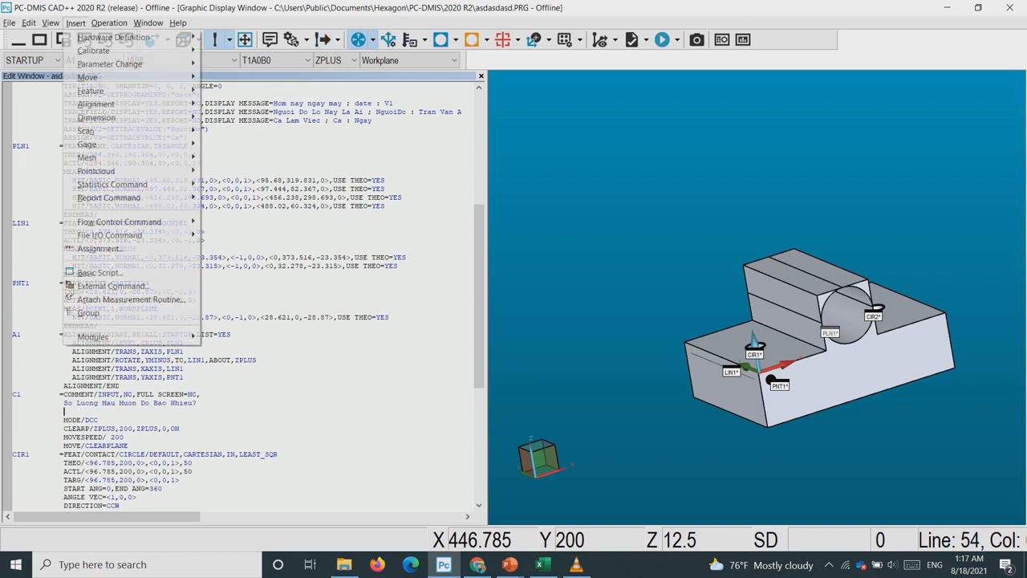
left_click(101, 249)
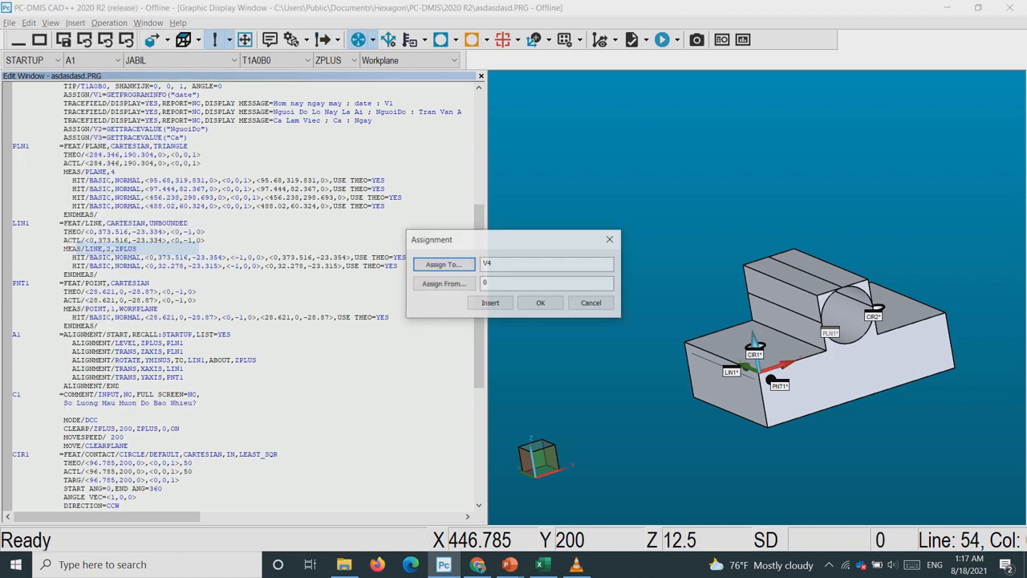
left_click(540, 303)
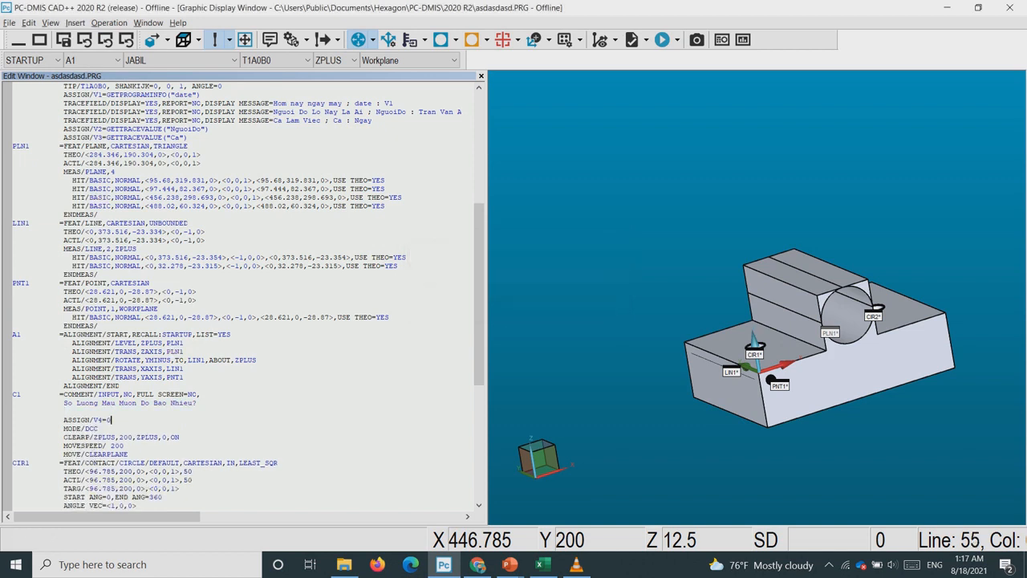
key("BackSpace")
type("C1.Input")
key("Return")
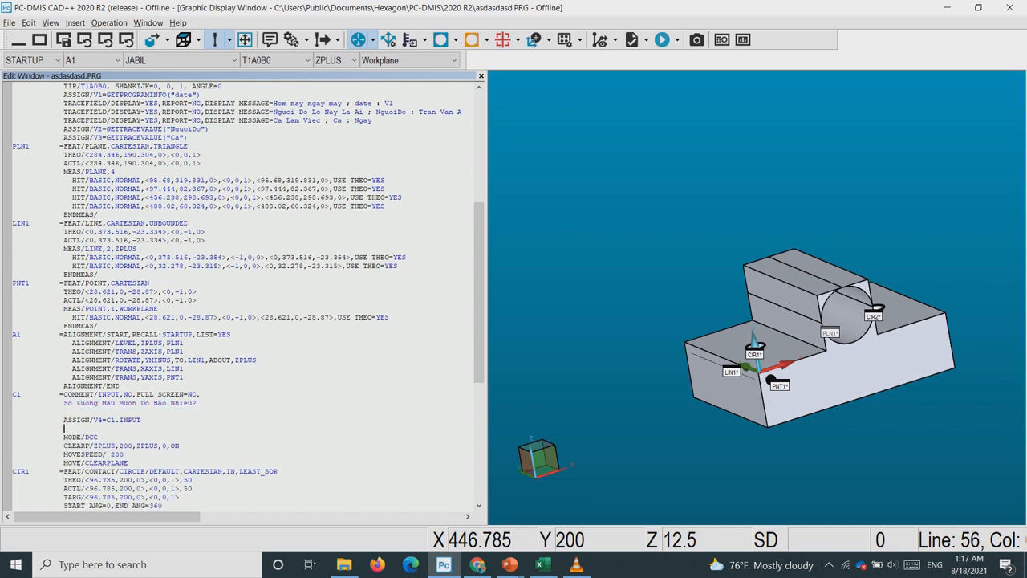
Insert a loop start command after the V4 assignment, keeping the default loop parameters.
left_click(75, 23)
mouse_move(120, 183)
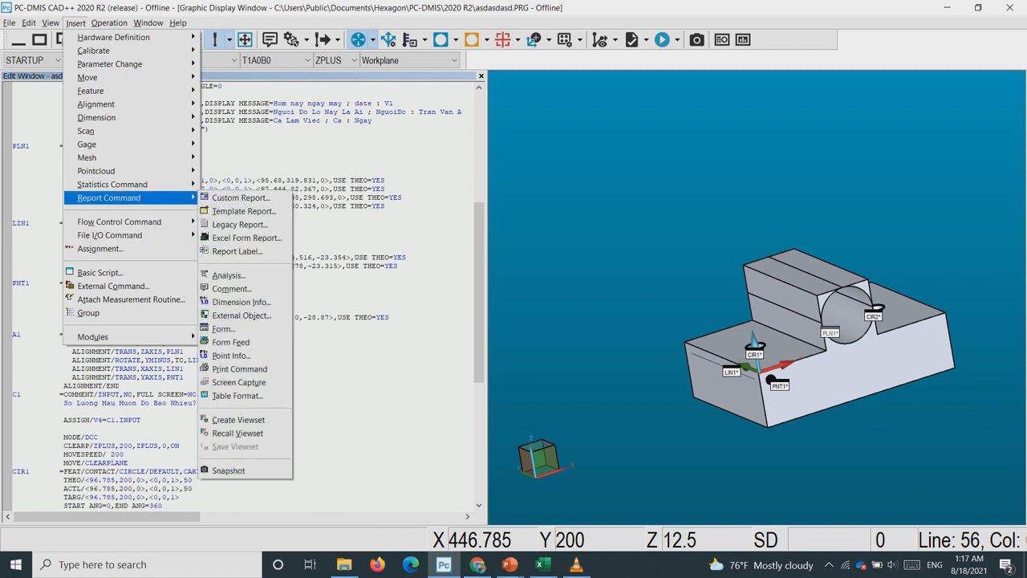
mouse_move(121, 221)
left_click(234, 234)
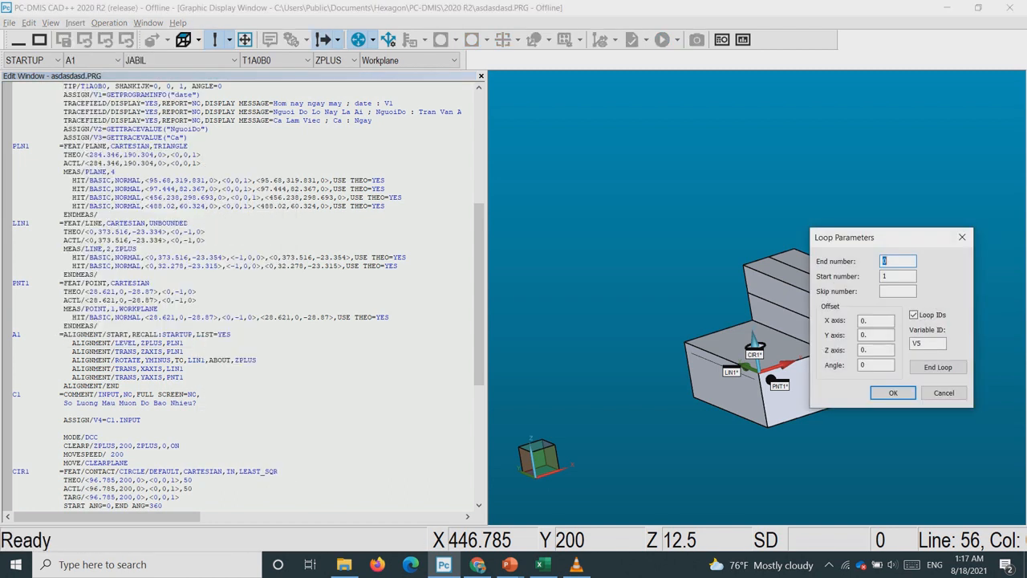
left_click(893, 393)
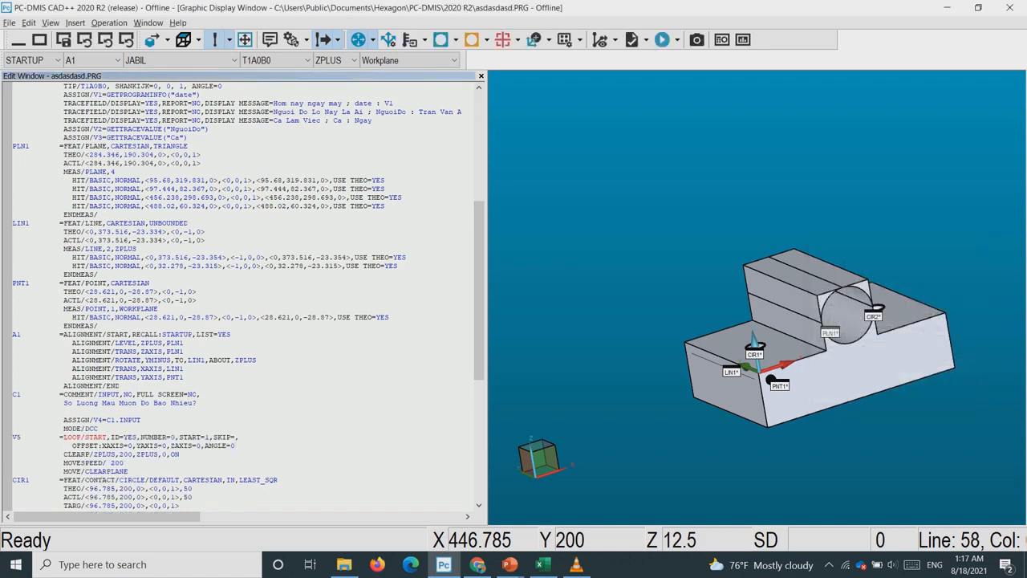
Move the loop start block above MODE/DCC, directly below the V4 assignment.
left_click_drag(181, 454, 120, 437)
left_click(129, 471)
left_click_drag(235, 446, 15, 438)
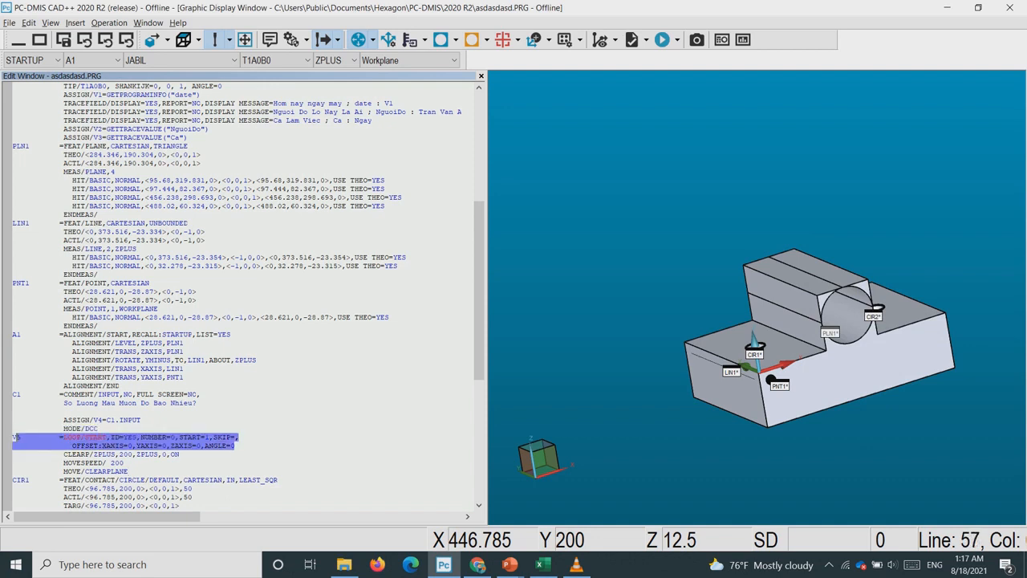
key("ctrl+x")
key("Up")
key("Up")
key("Down")
key("ctrl+v")
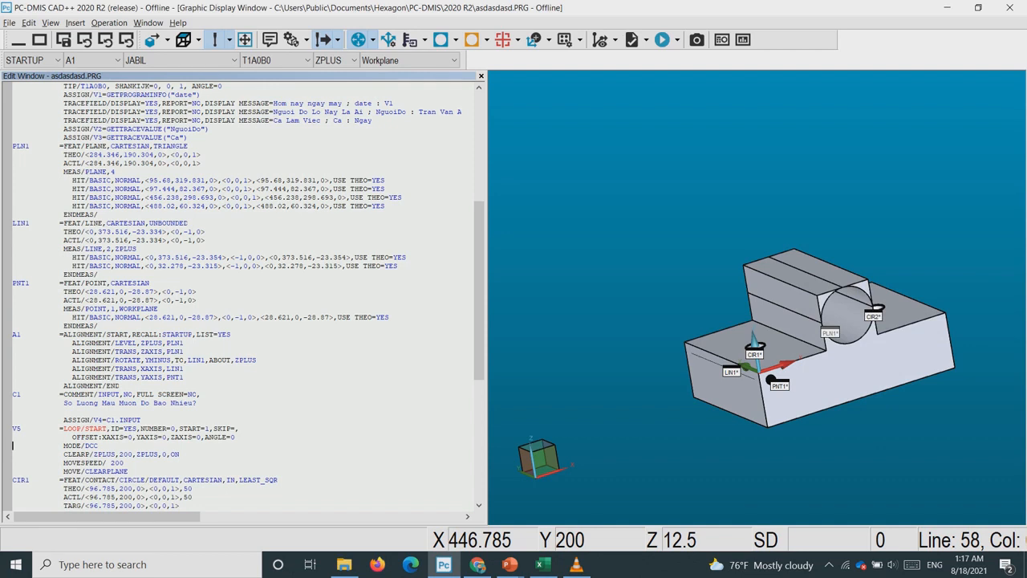
Set the loop start command's NUMBER value to V4.
left_click(174, 428)
key("BackSpace")
type("V4")
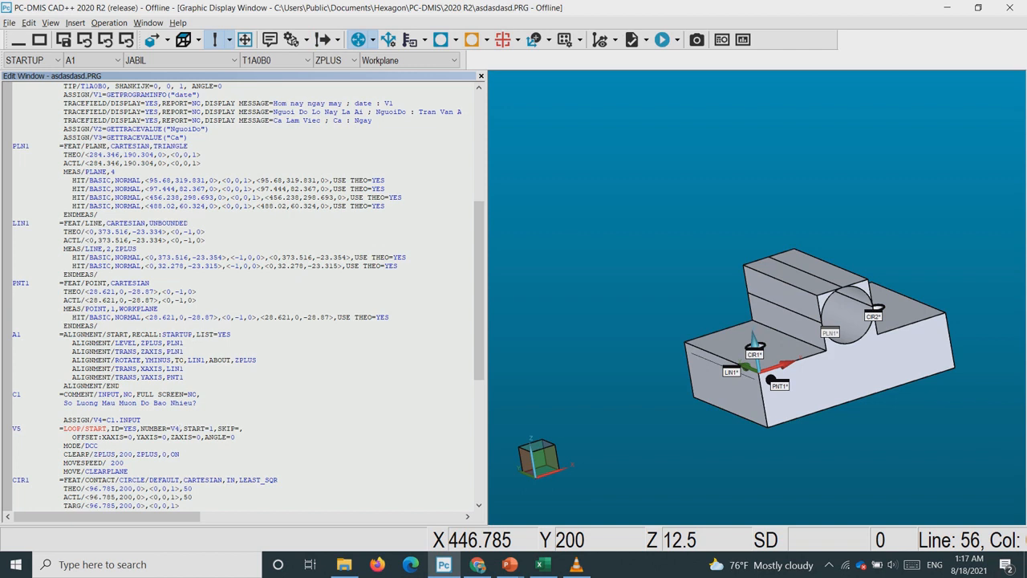
Add an operator comment as the first command inside the loop and clear its default text.
left_click(236, 438)
key("Return")
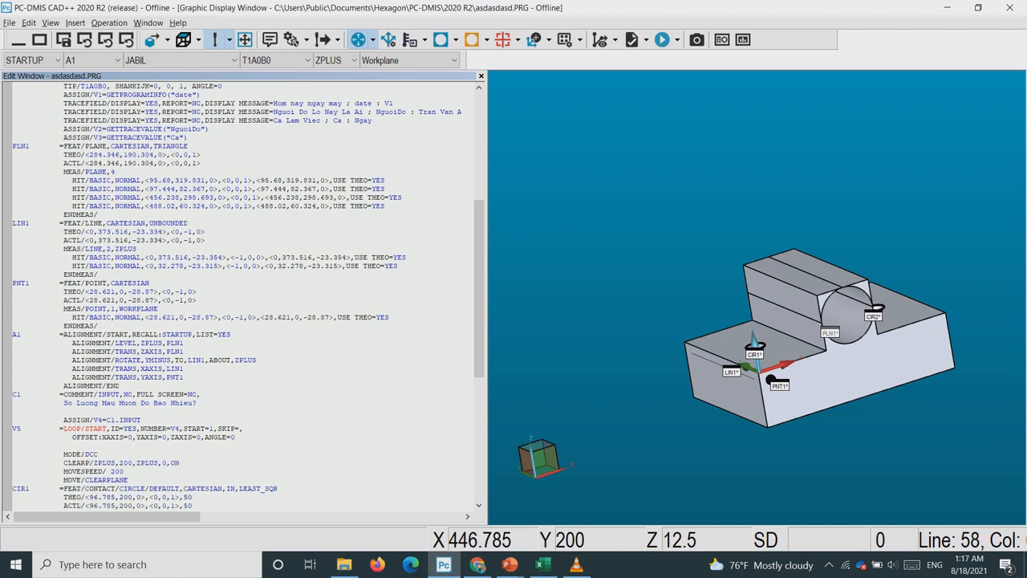
type("COMM")
key("Tab")
left_click_drag(179, 455, 75, 454)
key("BackSpace")
key("BackSpace")
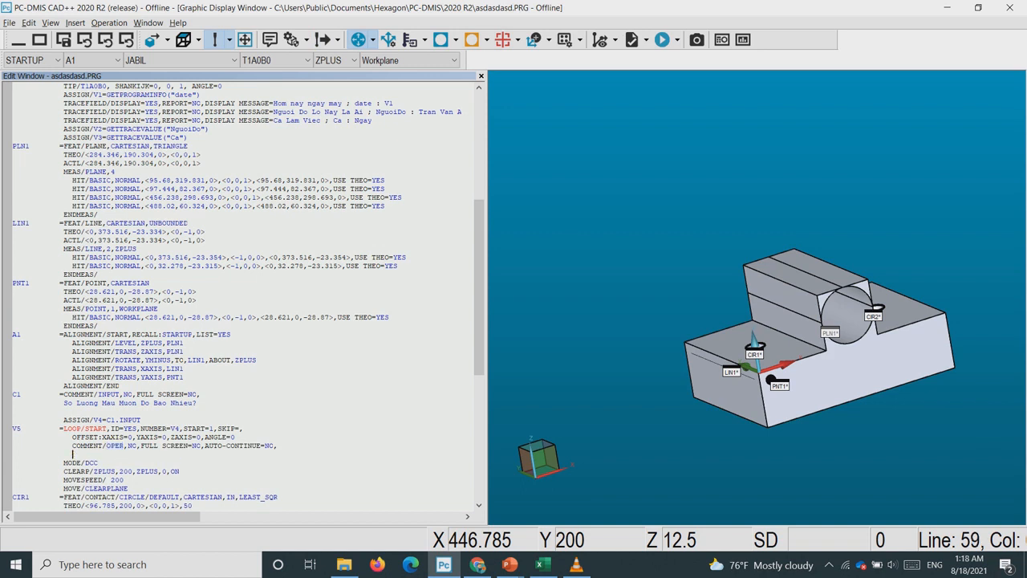
Enter the operator comment text " Nhap OK Khi Ma Da Dat Mau Moi Tiep Theo Len ", including the quotation marks.
type("\" Nhap 0")
type("K Khi ma Da")
key("BackSpace")
key("BackSpace")
key("BackSpace")
key("BackSpace")
key("BackSpace")
type("Ma Da Dat Mau Moi Tiep Theo Len")
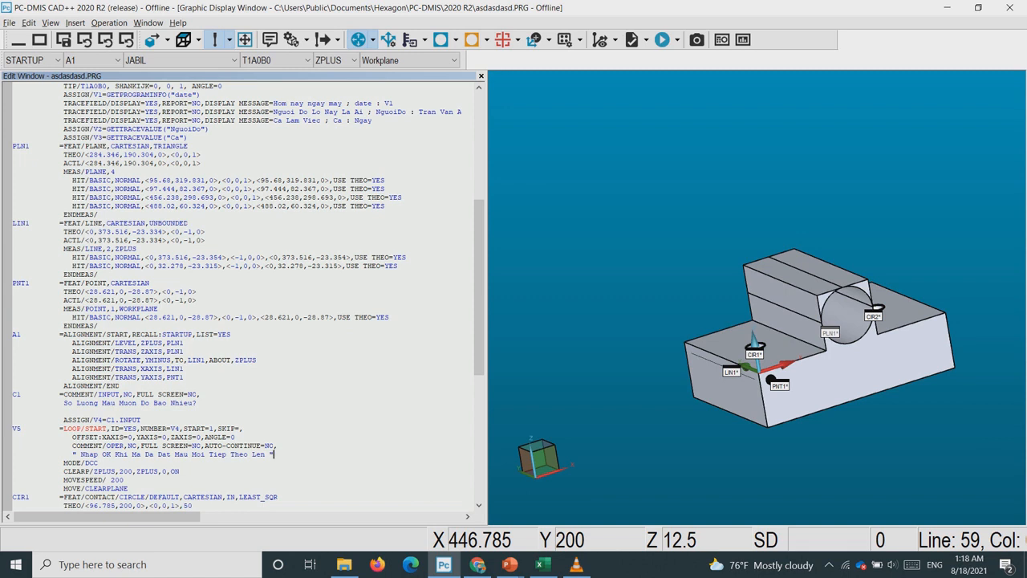
Insert an End Loop command after the end of DIMENSION3.
scroll(248, 296, "down", 3)
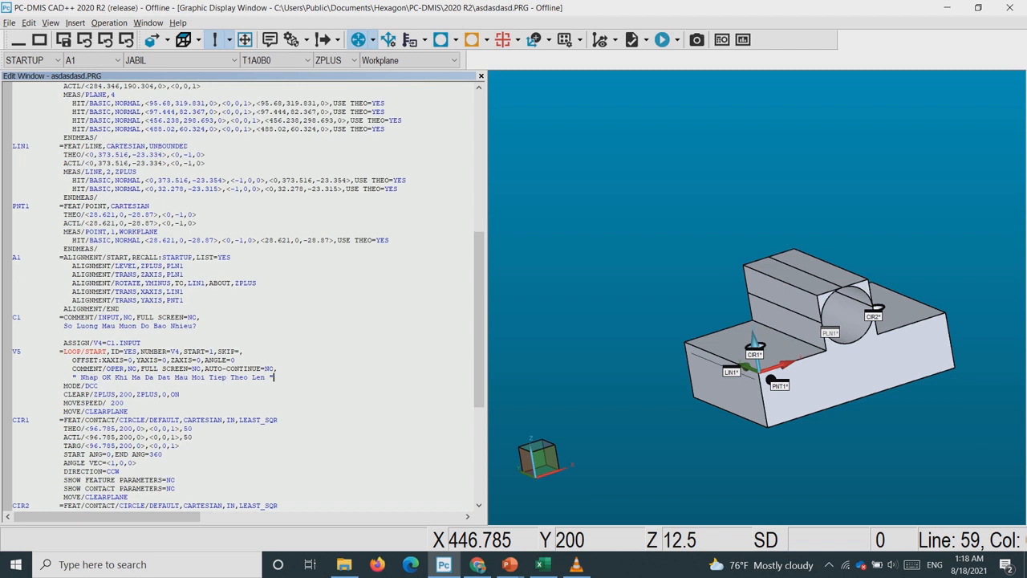
scroll(244, 297, "down", 8)
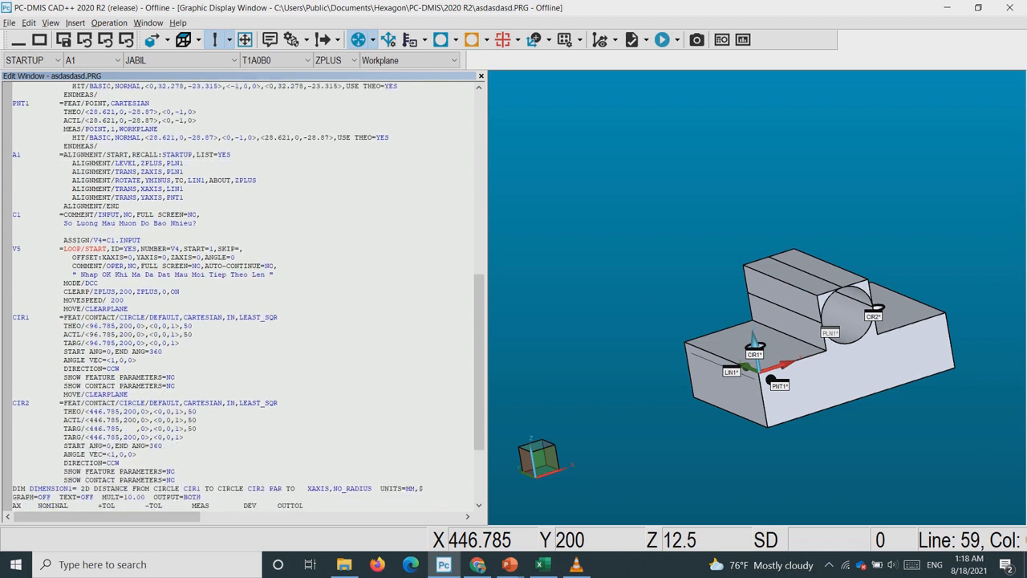
left_click(128, 479)
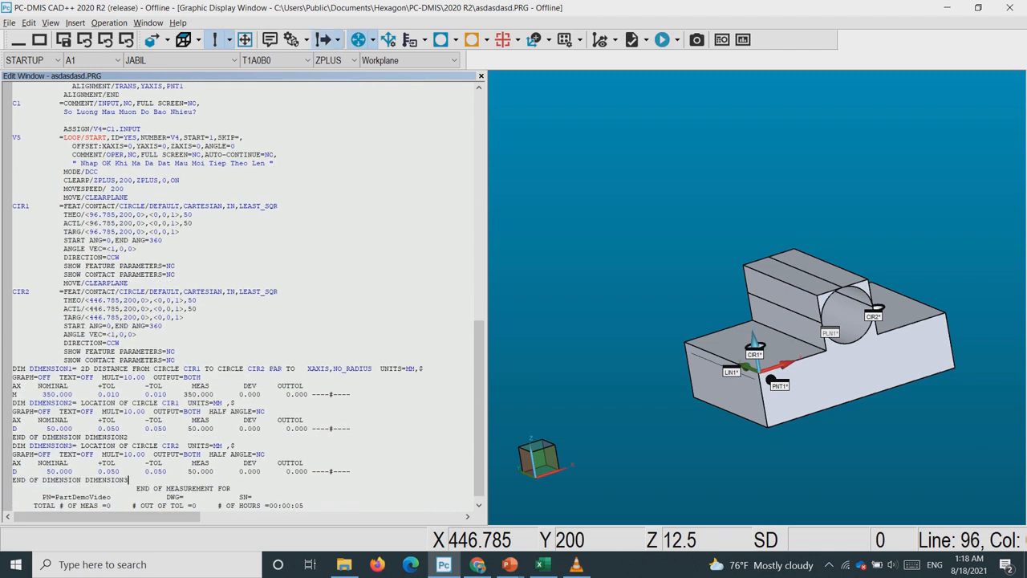
left_click(76, 22)
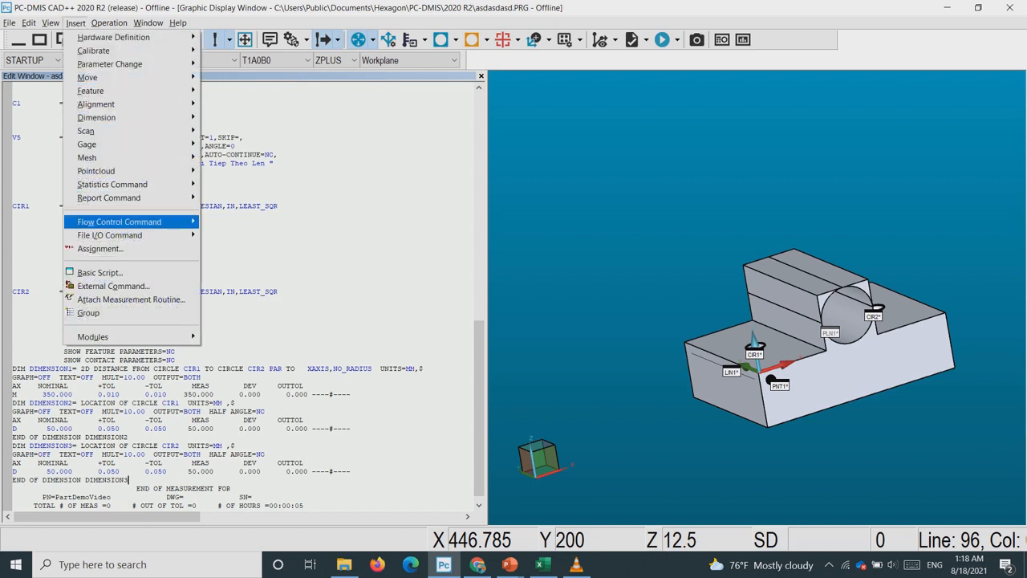
mouse_move(128, 222)
left_click(229, 235)
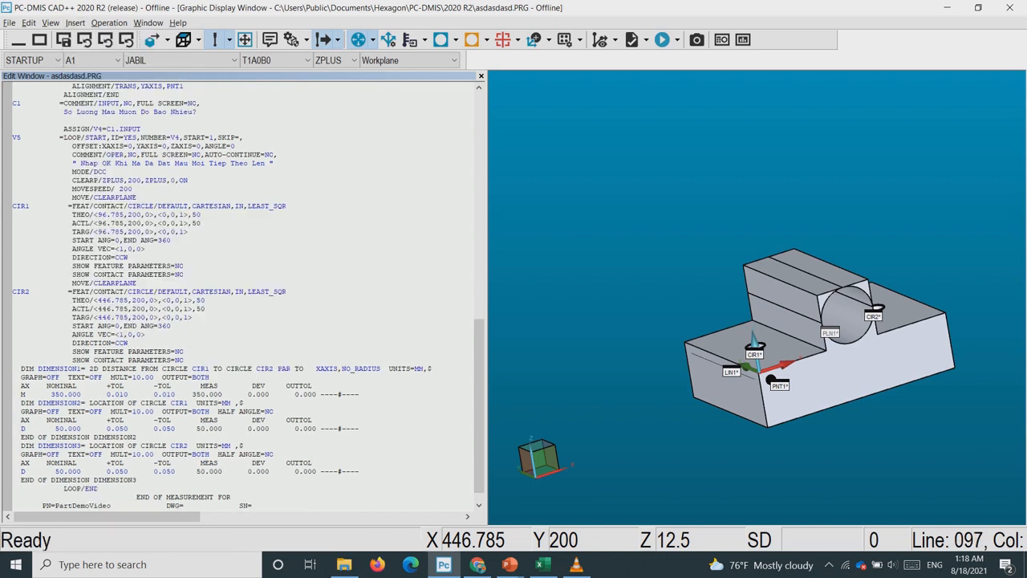
Review the commands enclosed by the loop, from MODE/DCC to the end of DIMENSION3, and return to the C1 comment.
scroll(247, 296, "up", 4)
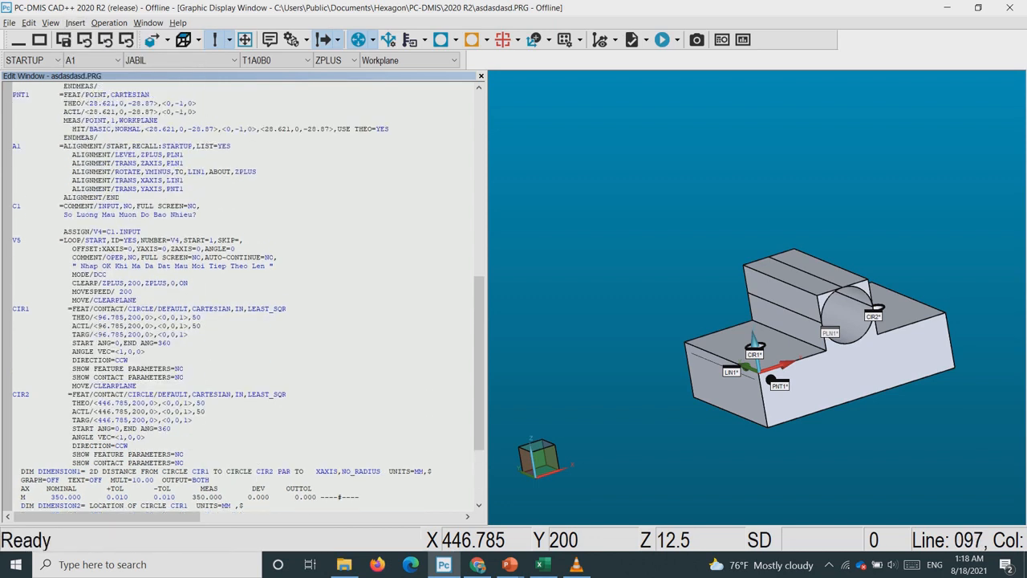
left_click_drag(69, 273, 137, 471)
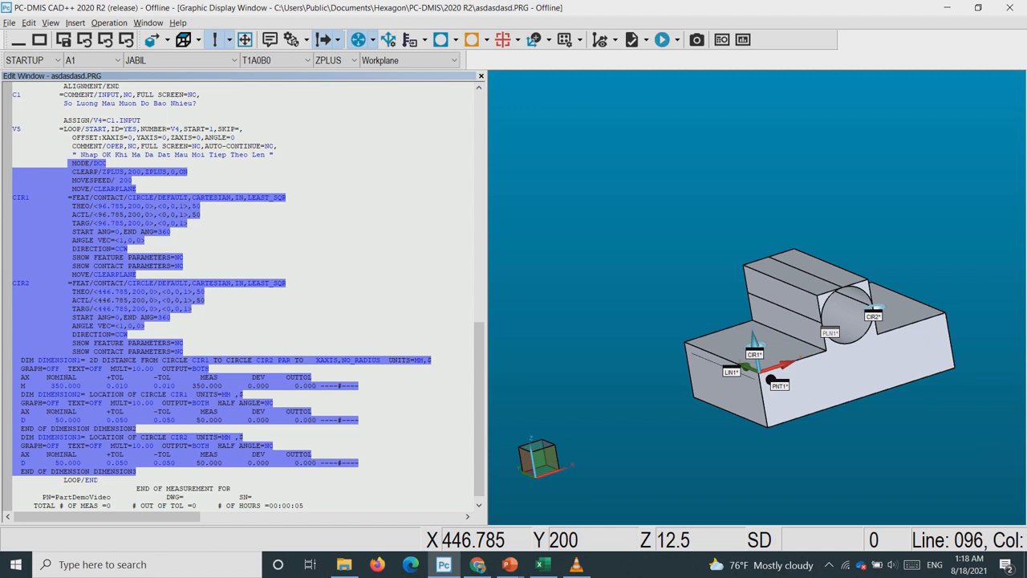
left_click(137, 471)
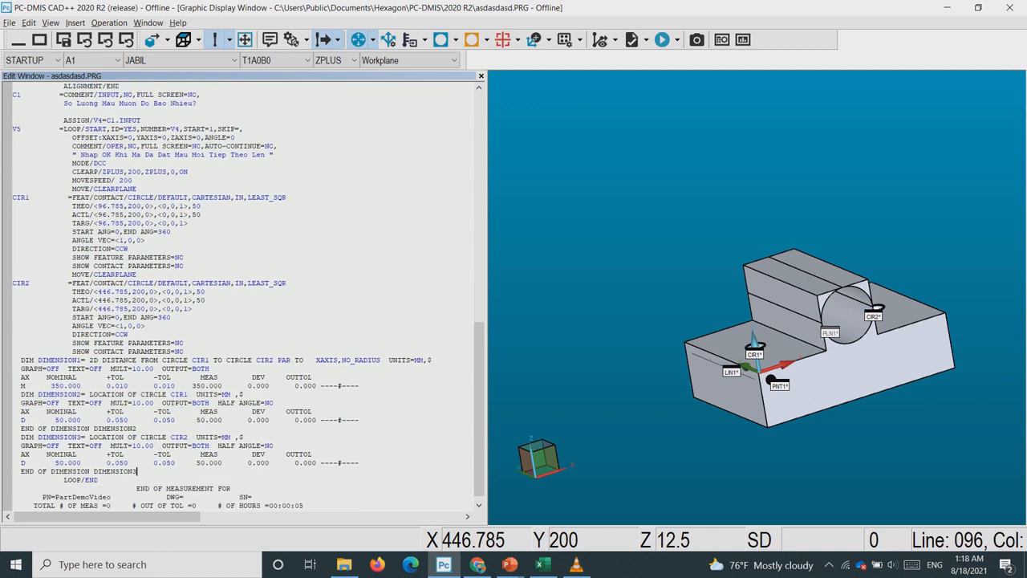
scroll(241, 297, "up", 11)
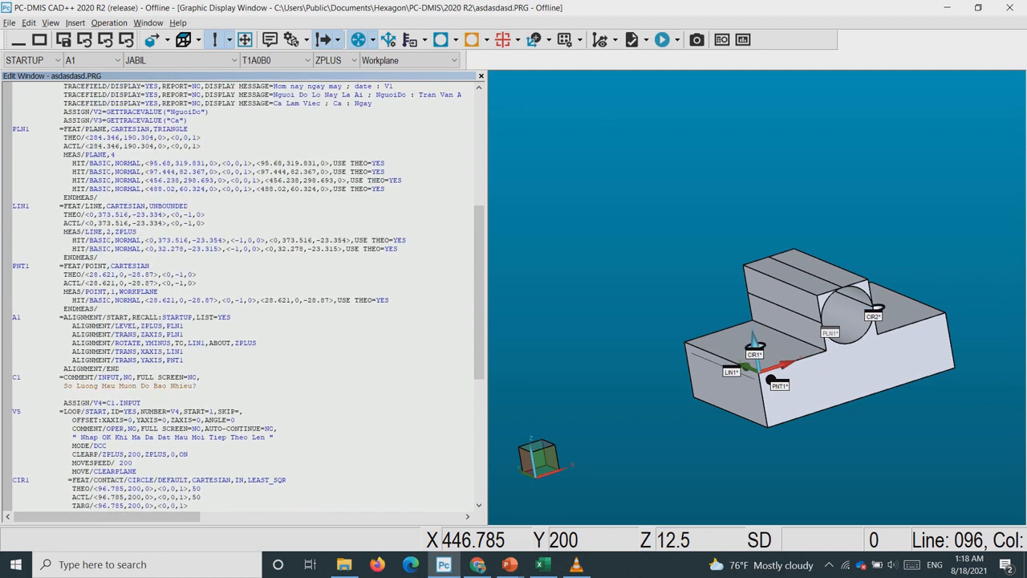
left_click(64, 394)
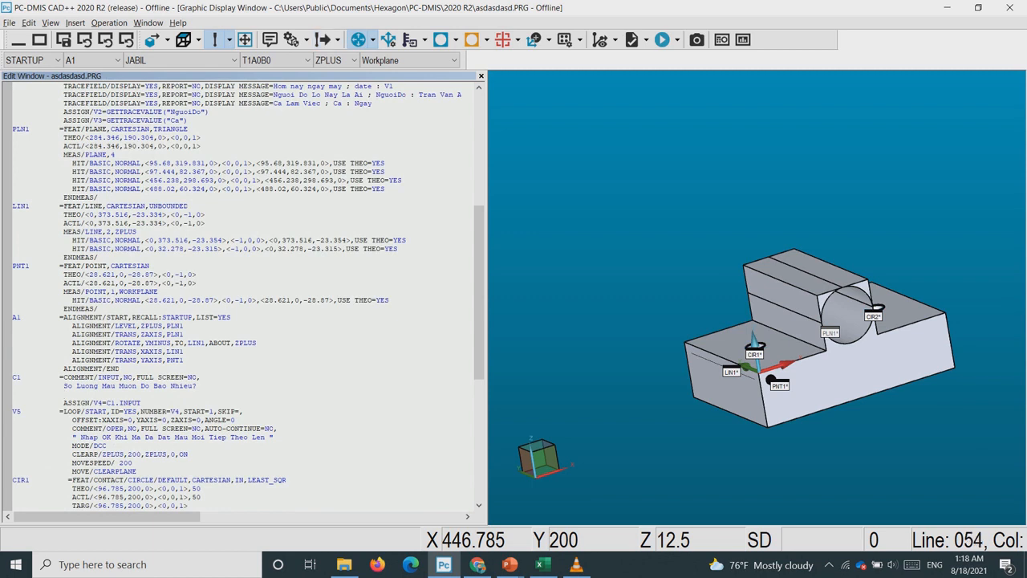
Place the cursor at the end of DIMENSION3 in the routine, and close the TemplateDemo workbook in Excel.
scroll(241, 297, "down", 11)
left_click(138, 471)
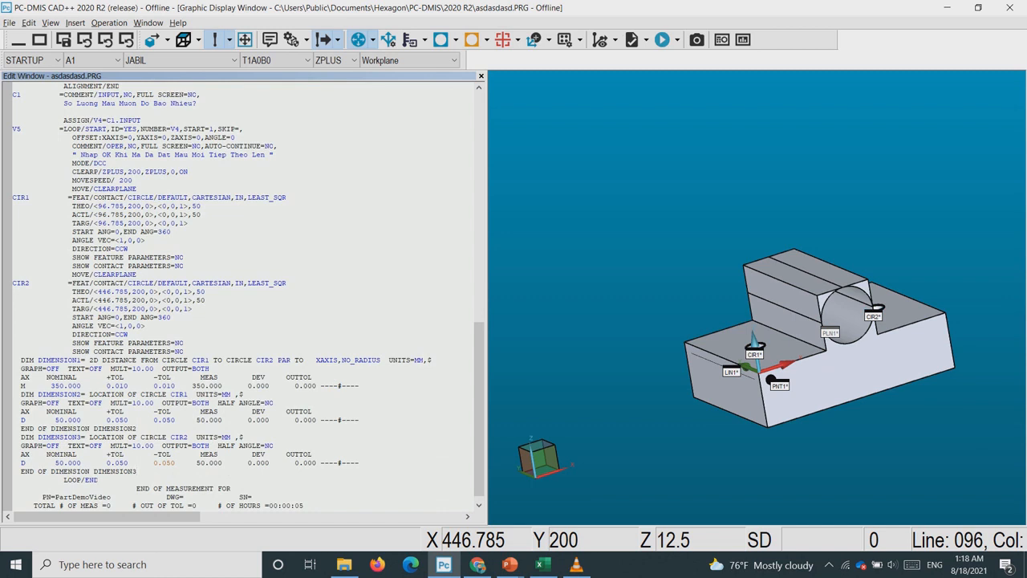
left_click(344, 564)
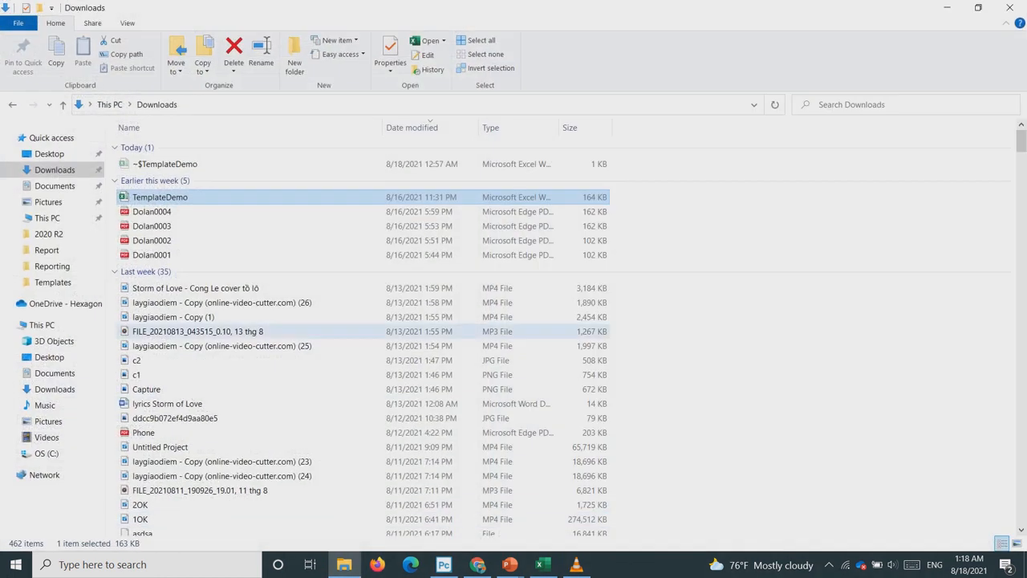
left_click(543, 564)
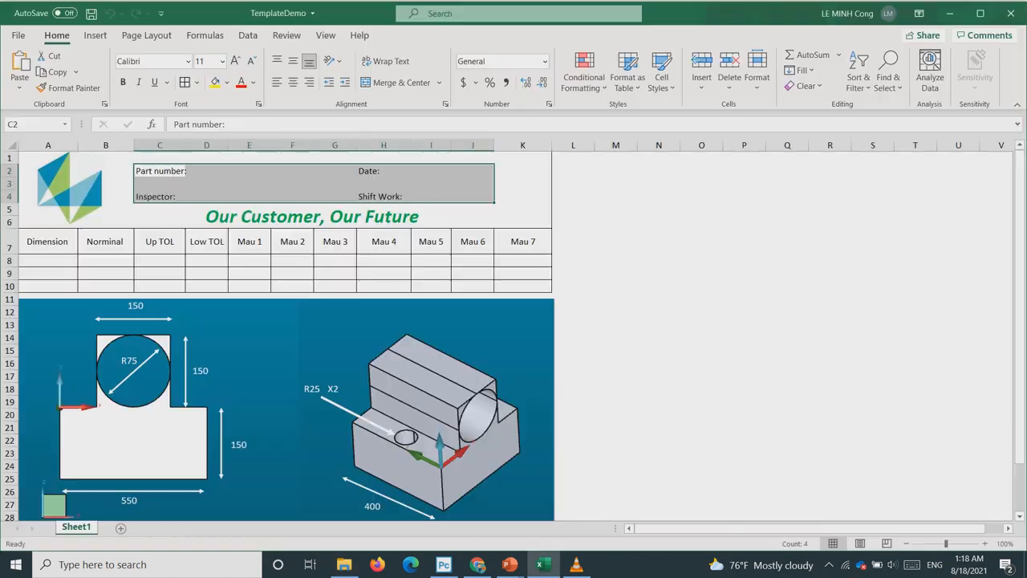
left_click(1009, 11)
left_click(513, 310)
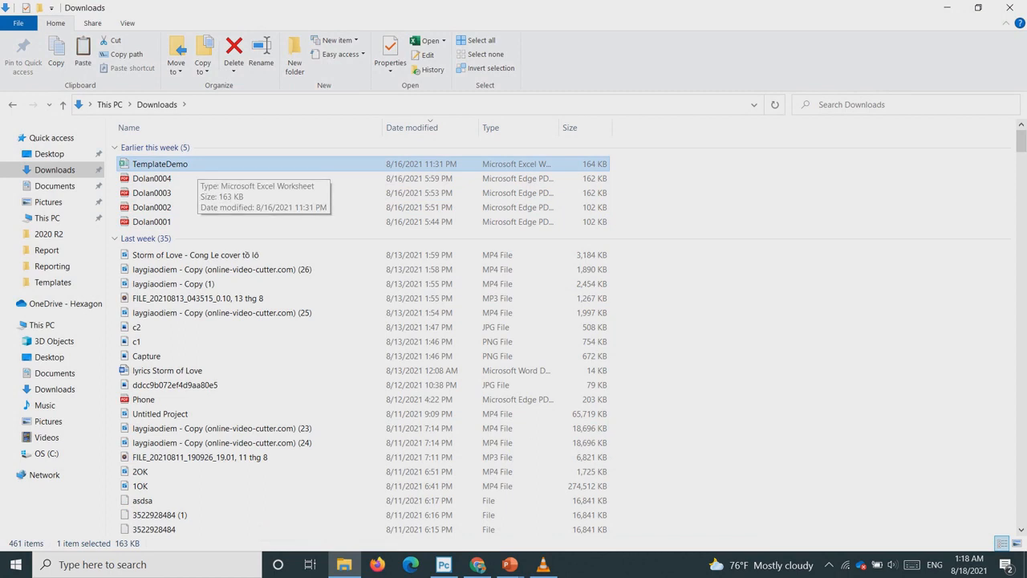
In File Explorer, check the template files in C:\Users\Public\Public Documents\Hexagon\PC-DMIS\2020 R2\ExcelFormReport\Templates and close the window.
left_click(46, 453)
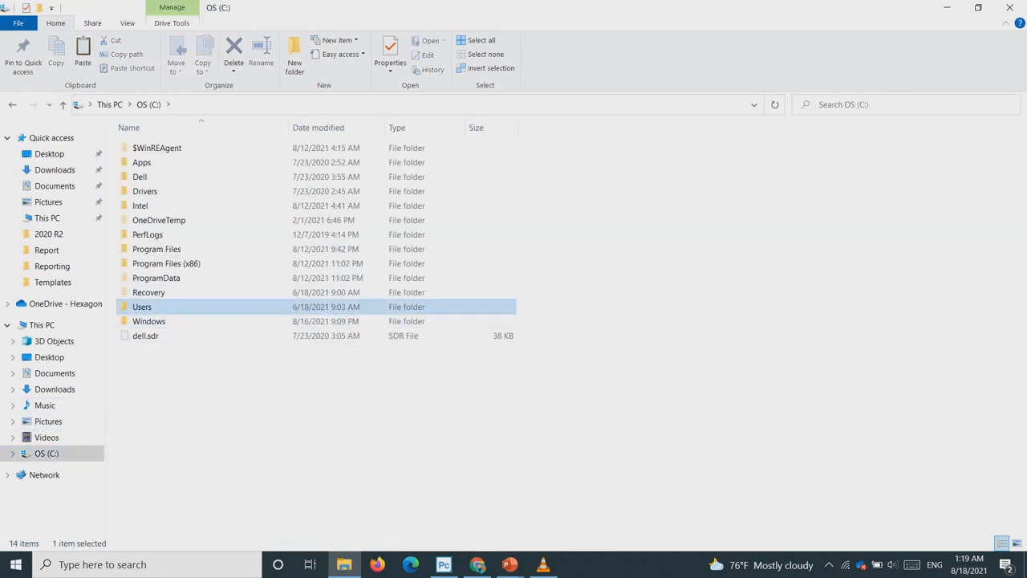
double_click(142, 306)
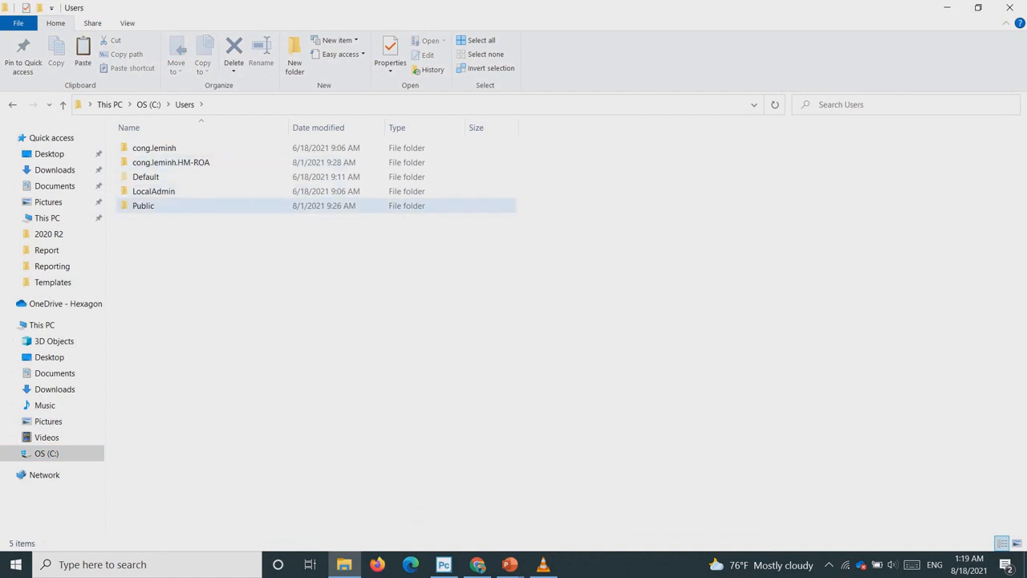
double_click(144, 206)
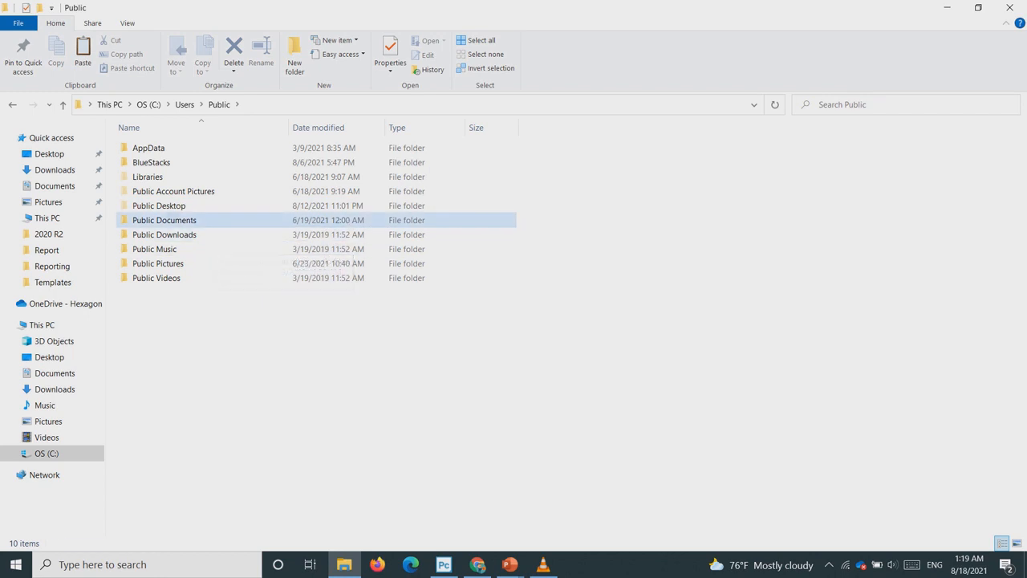
double_click(161, 220)
double_click(148, 148)
double_click(148, 147)
double_click(145, 148)
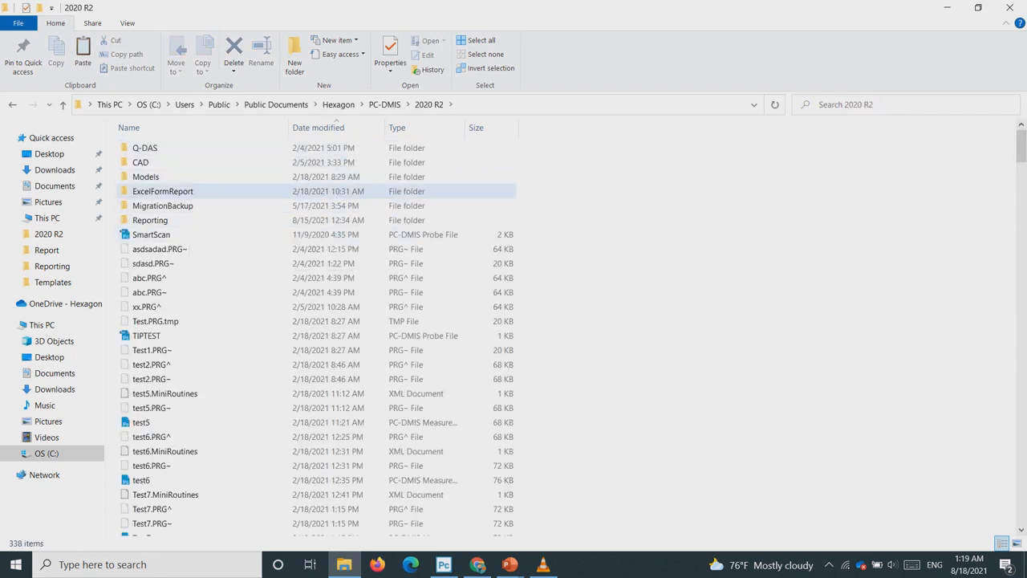
double_click(188, 191)
double_click(151, 176)
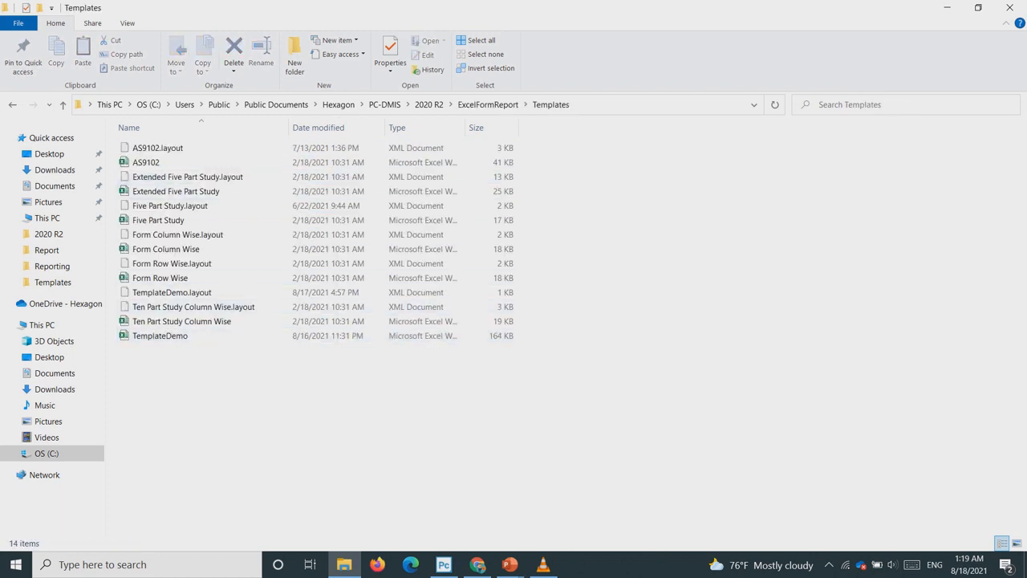
left_click(1010, 7)
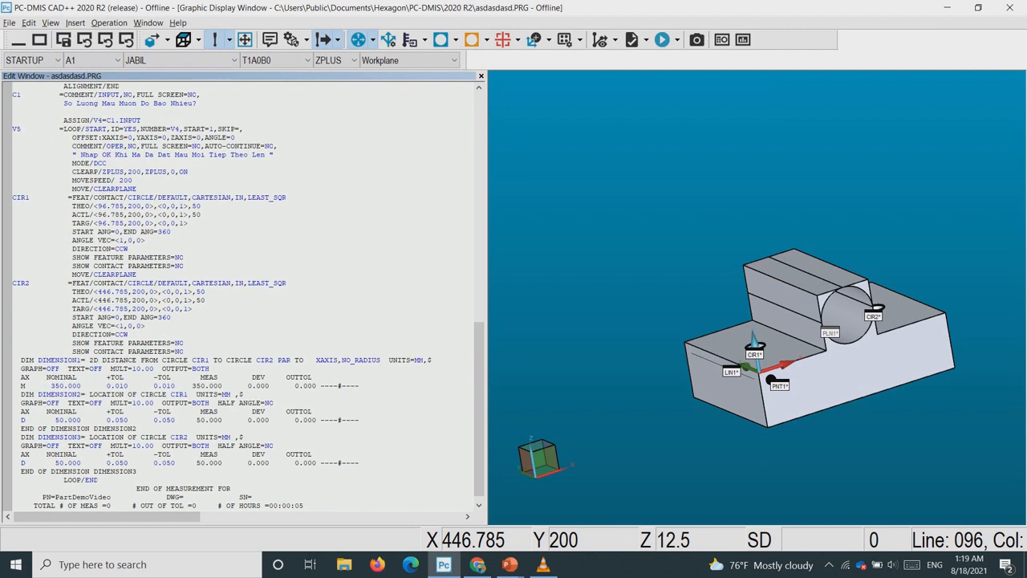
Start inserting an Excel Form Report command into the measurement routine.
left_click(75, 23)
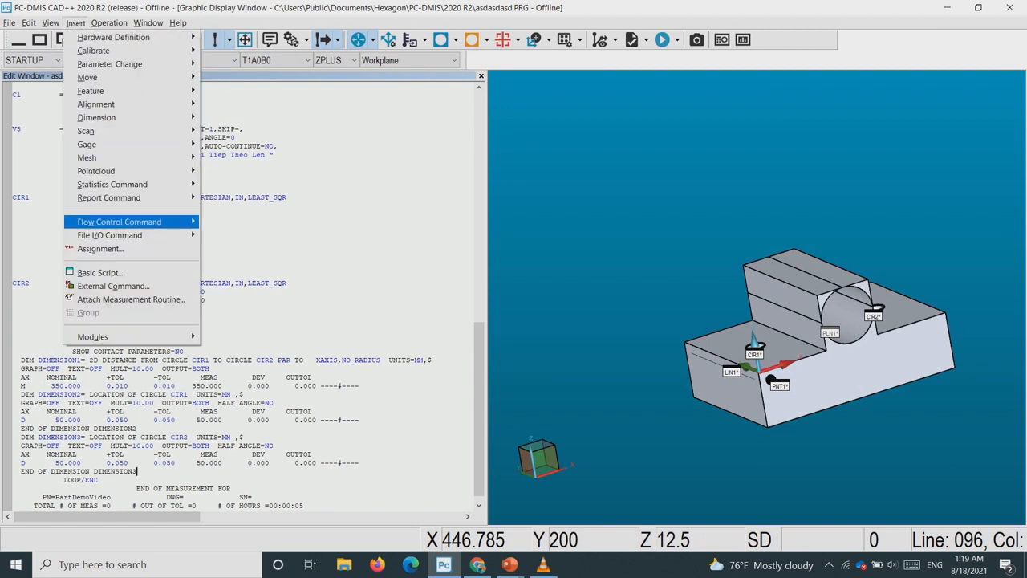
mouse_move(120, 198)
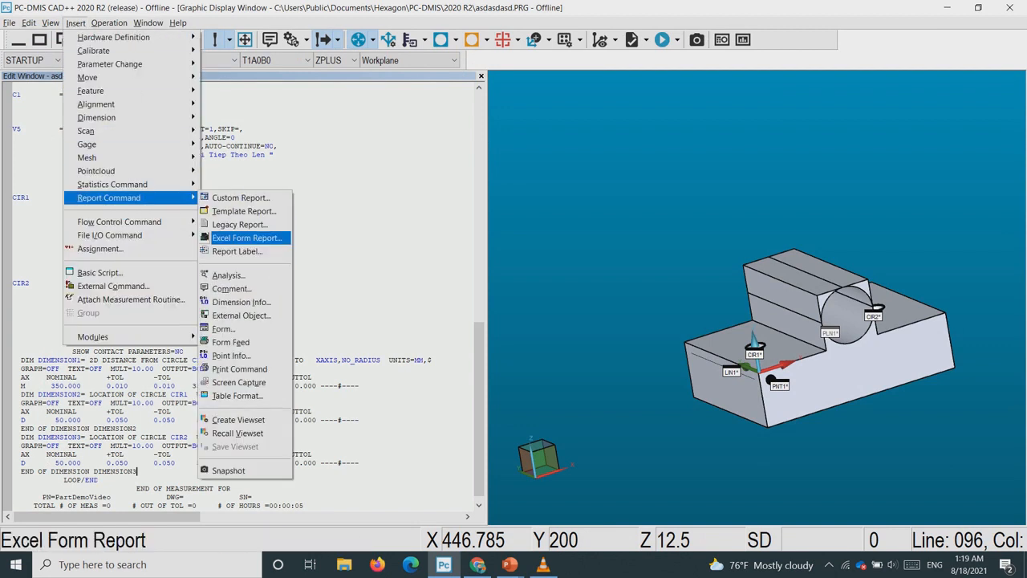
left_click(247, 237)
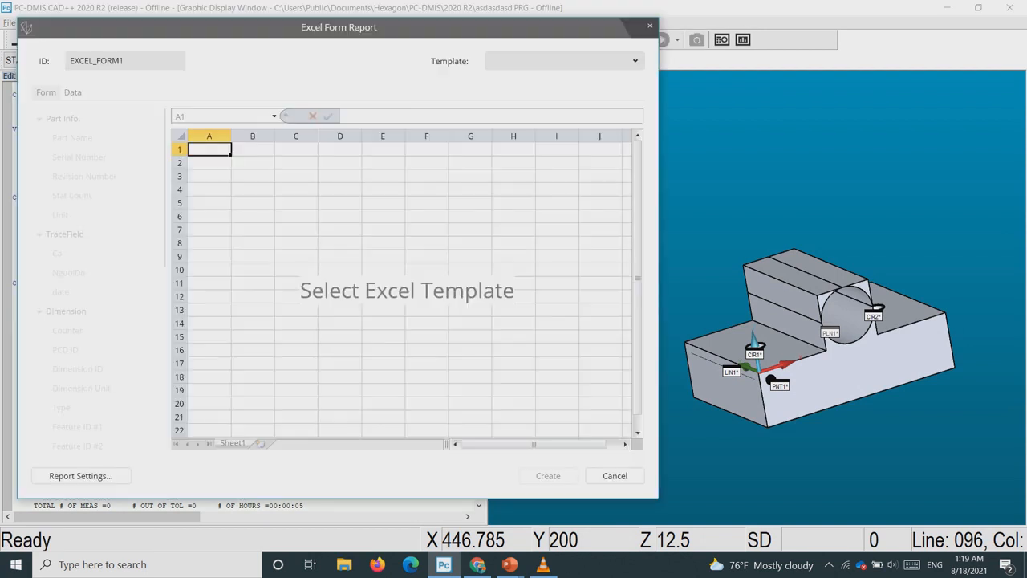
Preview the Extended Five Part Study, Five Part Study and Form Column Wise report templates.
left_click(634, 61)
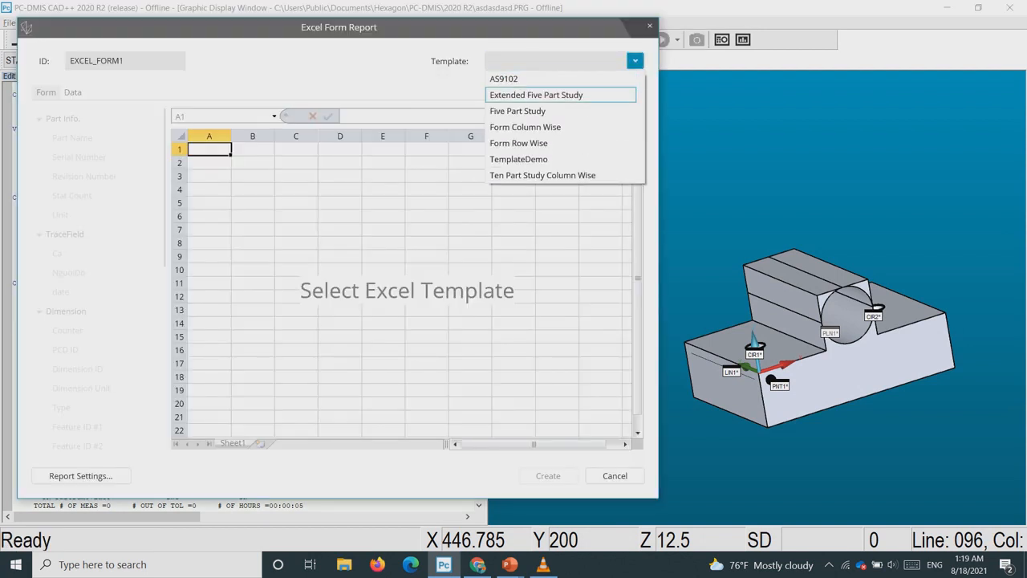
left_click(536, 94)
left_click(635, 61)
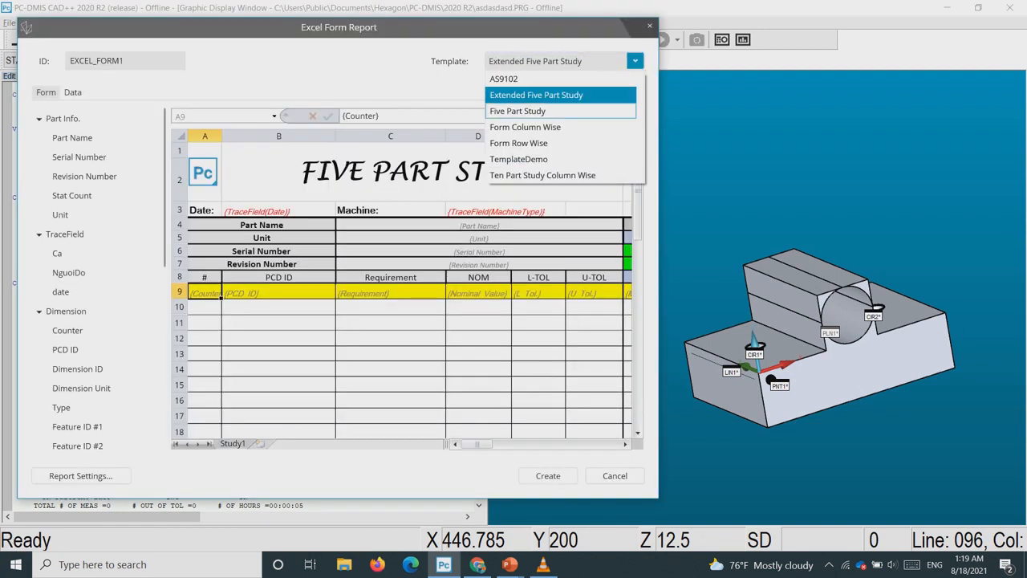
left_click(517, 111)
left_click(635, 61)
left_click(525, 126)
Load the TemplateDemo template and widen the report dialog until all columns through Mau 7 fit.
left_click(635, 61)
left_click(521, 157)
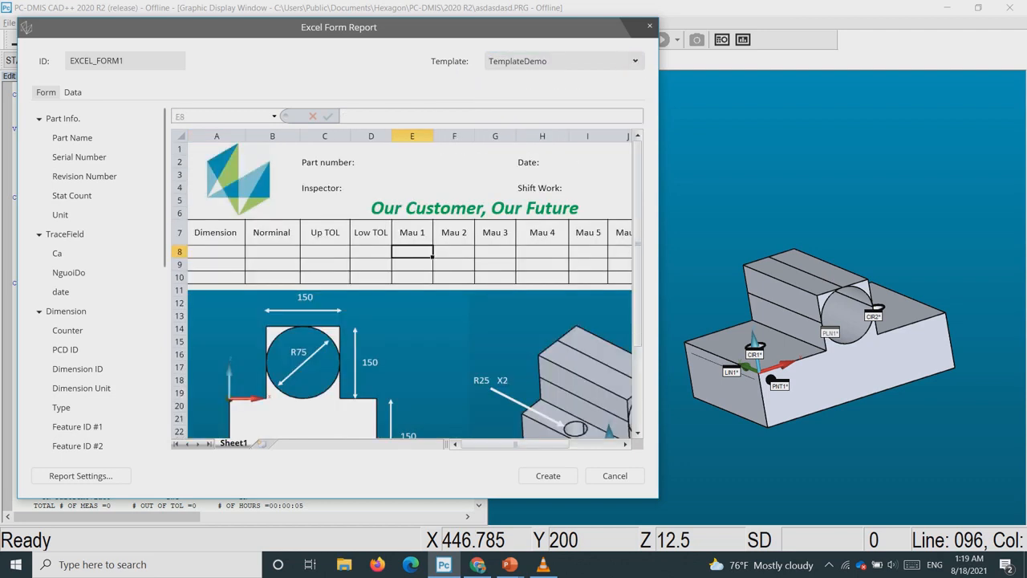
left_click_drag(658, 258, 811, 258)
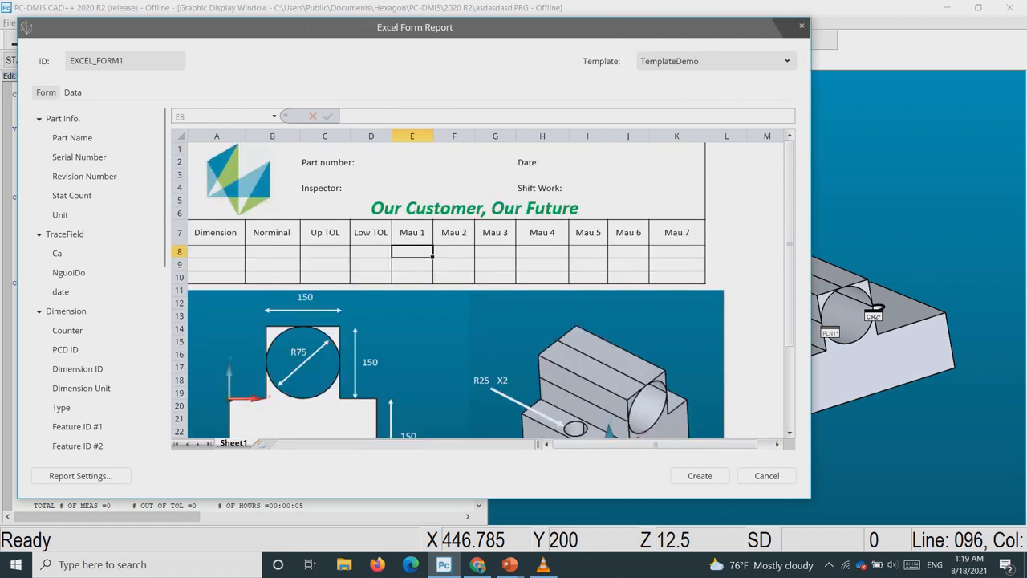
Try to assign the Part Name field to cell D2 beside the Part number label.
left_click(325, 162)
left_click(371, 162)
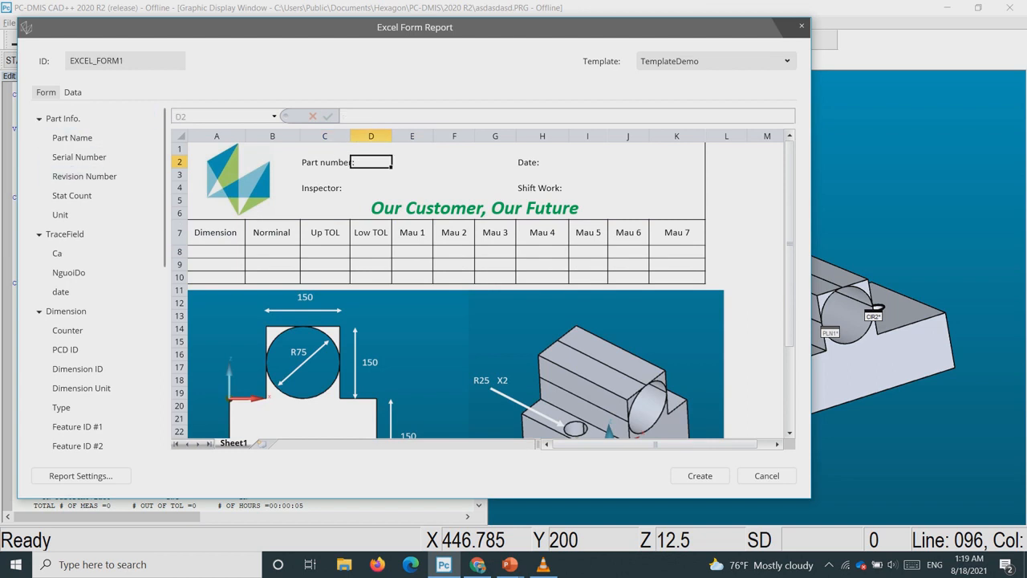
left_click(73, 138)
left_click_drag(72, 138, 371, 162)
left_click(371, 188)
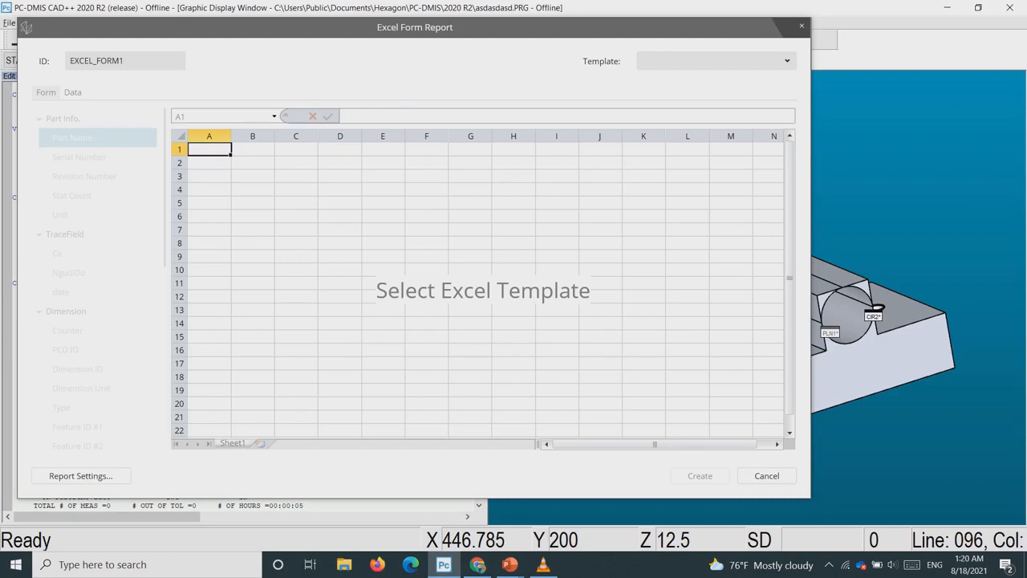
Load the TemplateDemo template again and assign the Part Name field to cell D2.
left_click(715, 61)
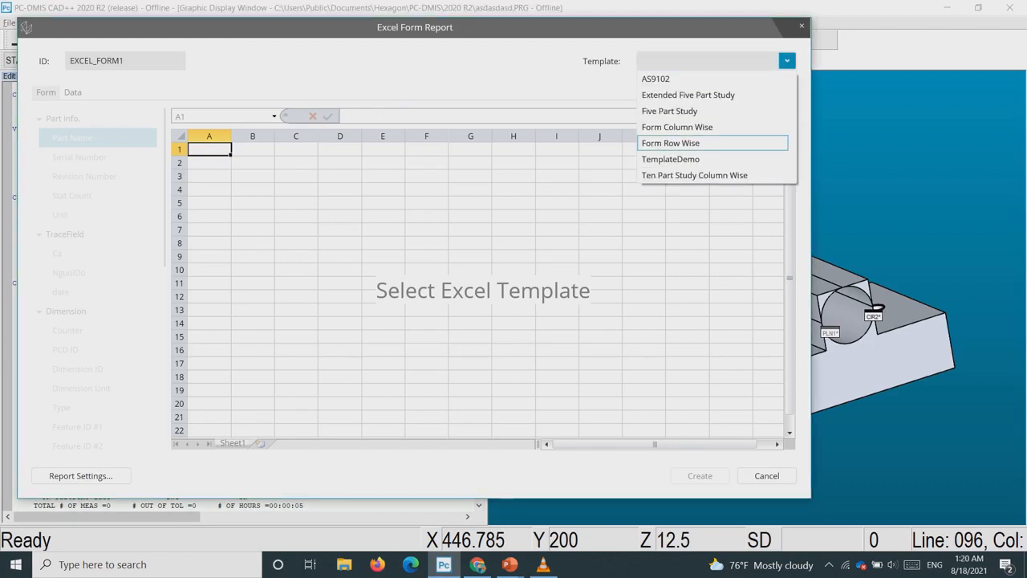
left_click(676, 155)
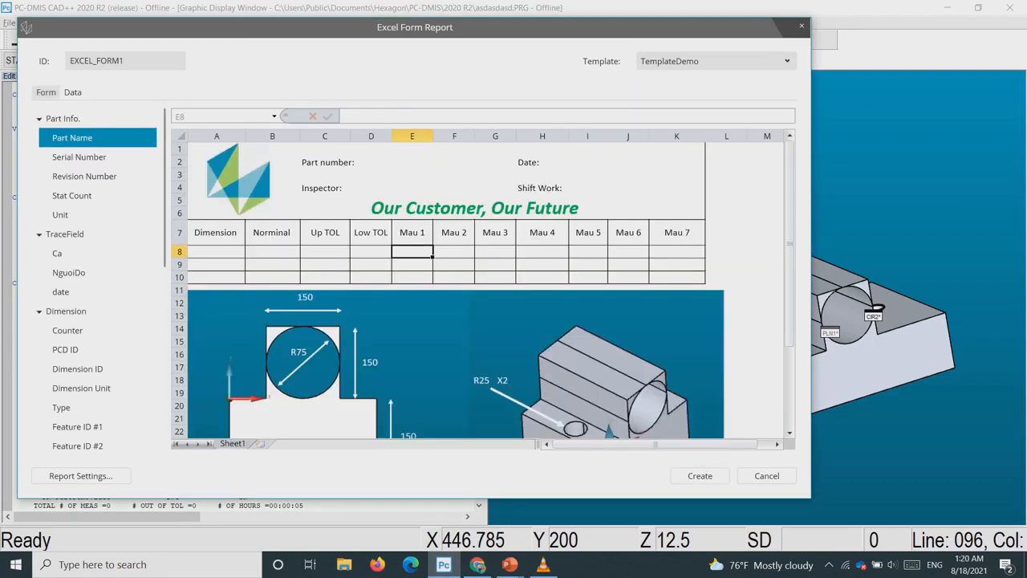
left_click_drag(72, 138, 371, 163)
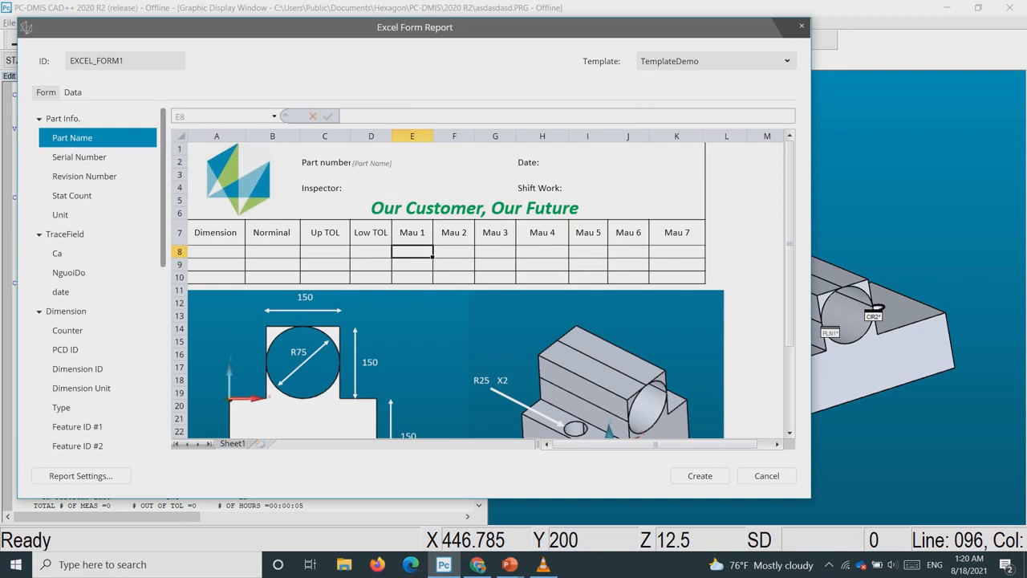
Assign the NguoiDo trace field to Inspector cell D4 and the Ca trace field to Shift Work cell I4.
left_click(69, 273)
left_click_drag(69, 273, 371, 189)
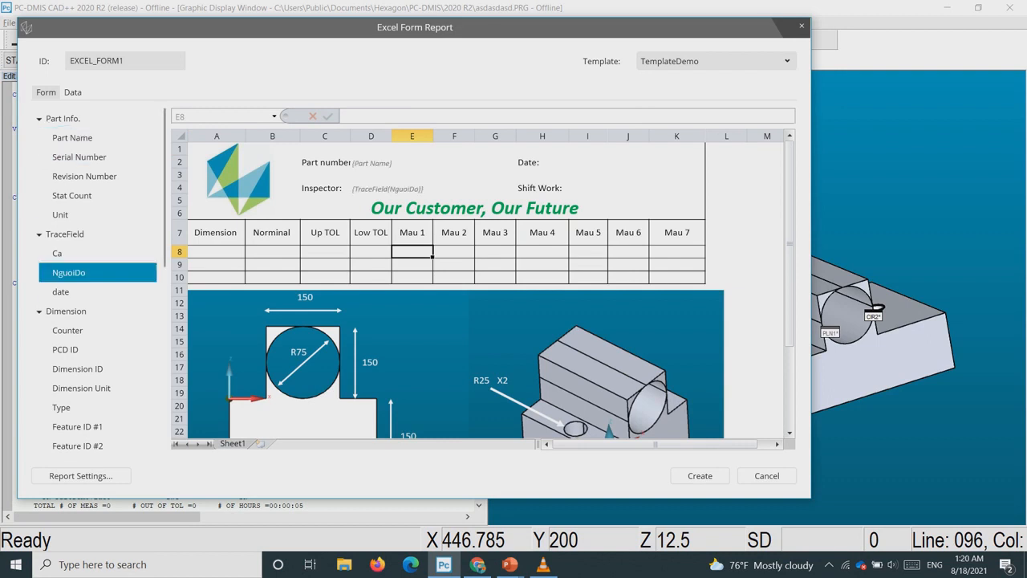
left_click(61, 292)
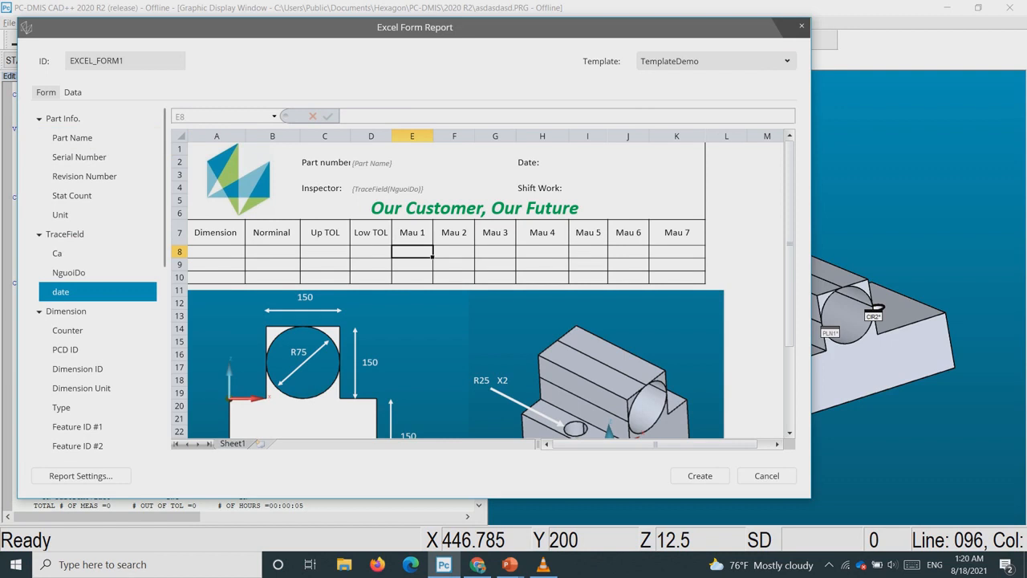
left_click(57, 254)
left_click_drag(58, 253, 588, 189)
Make cell I2 beside the Date label refer to the date trace field.
left_click(543, 162)
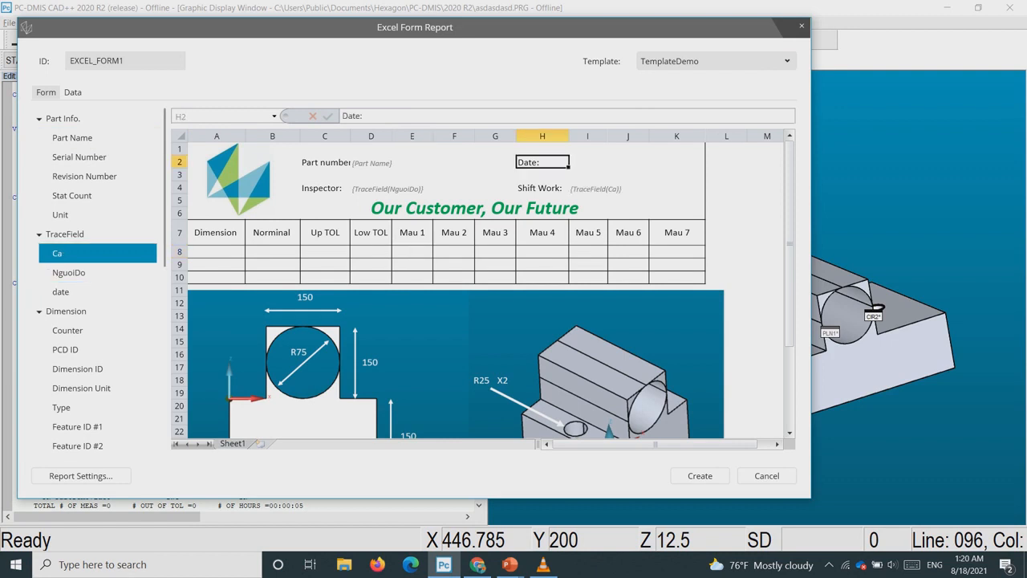
left_click(587, 162)
right_click(579, 161)
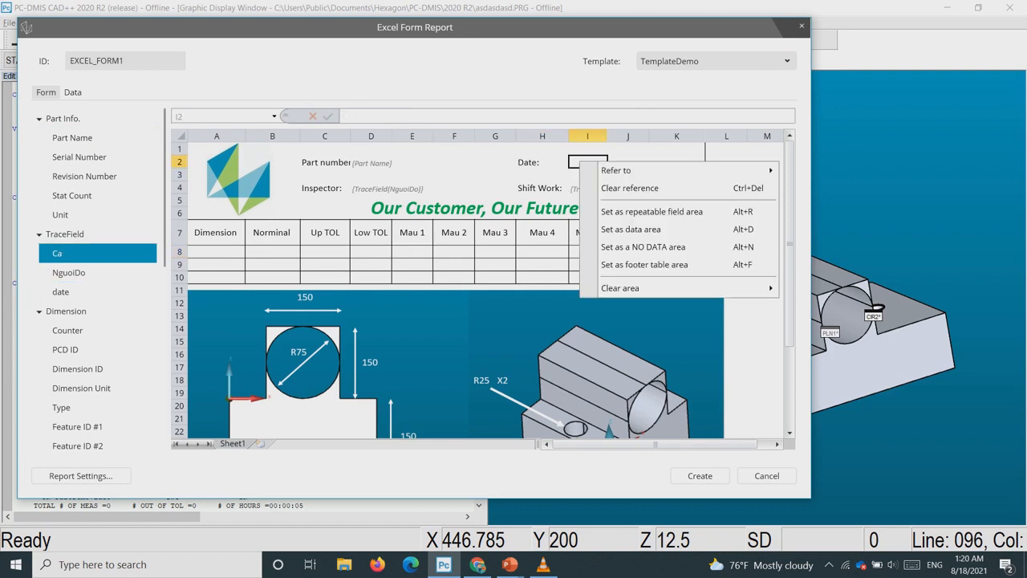
mouse_move(616, 170)
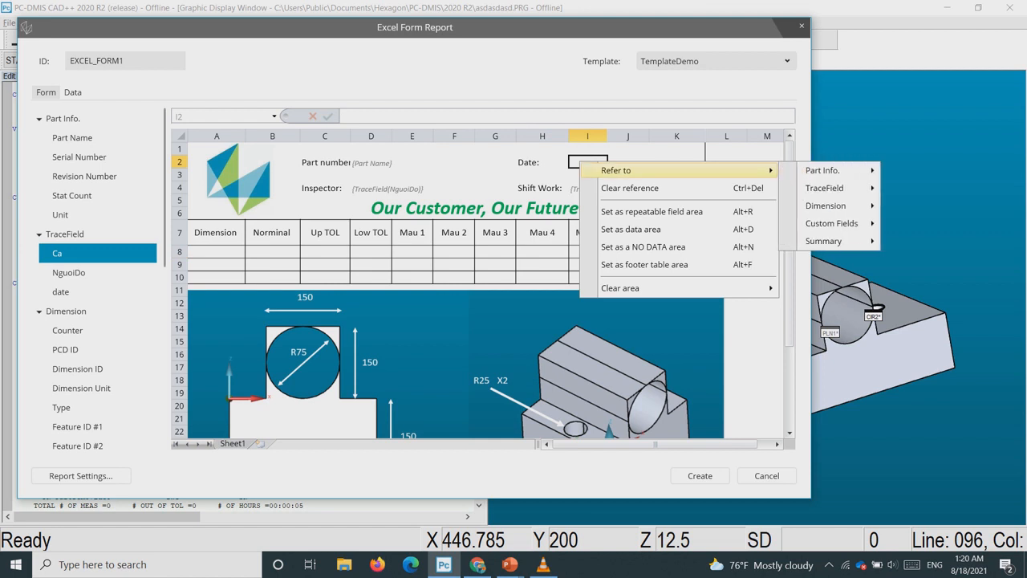
mouse_move(825, 187)
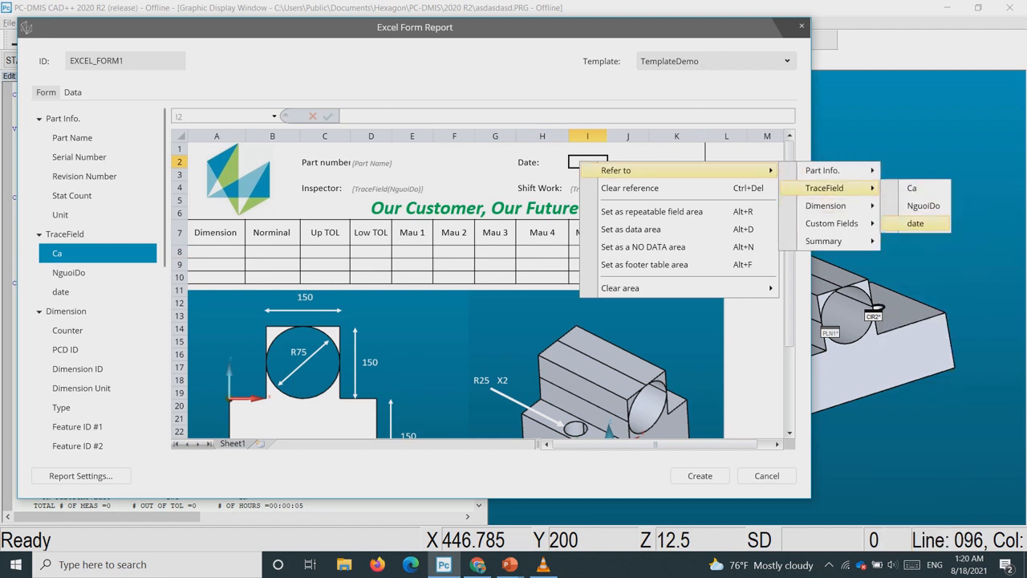
left_click(911, 224)
left_click(628, 175)
left_click(543, 162)
left_click(628, 188)
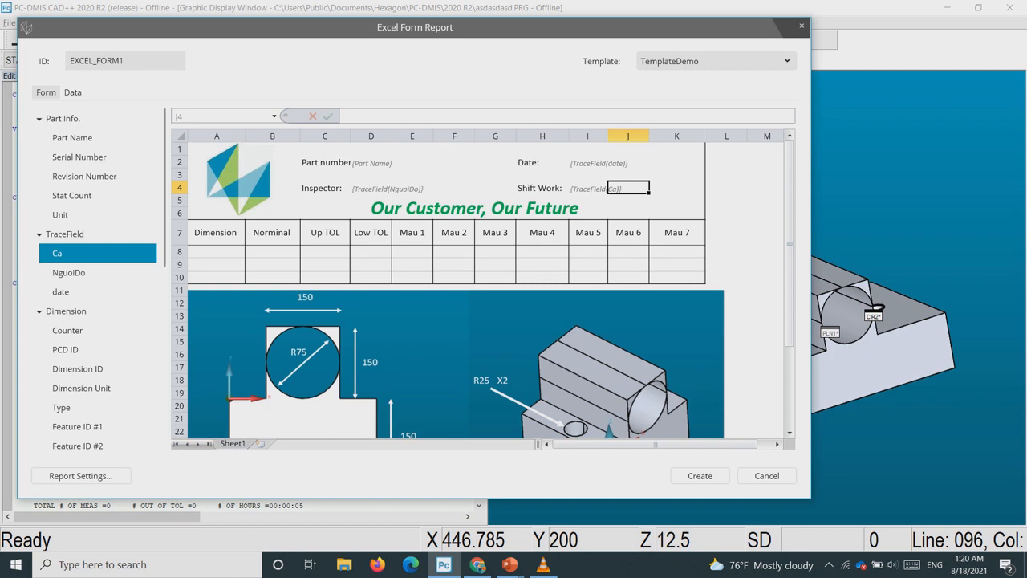
Assign the PCD ID dimension field to cell A8 under the Dimension heading.
scroll(101, 277, "down", 3)
left_click_drag(162, 238, 162, 245)
left_click(217, 252)
left_click(65, 227)
double_click(65, 227)
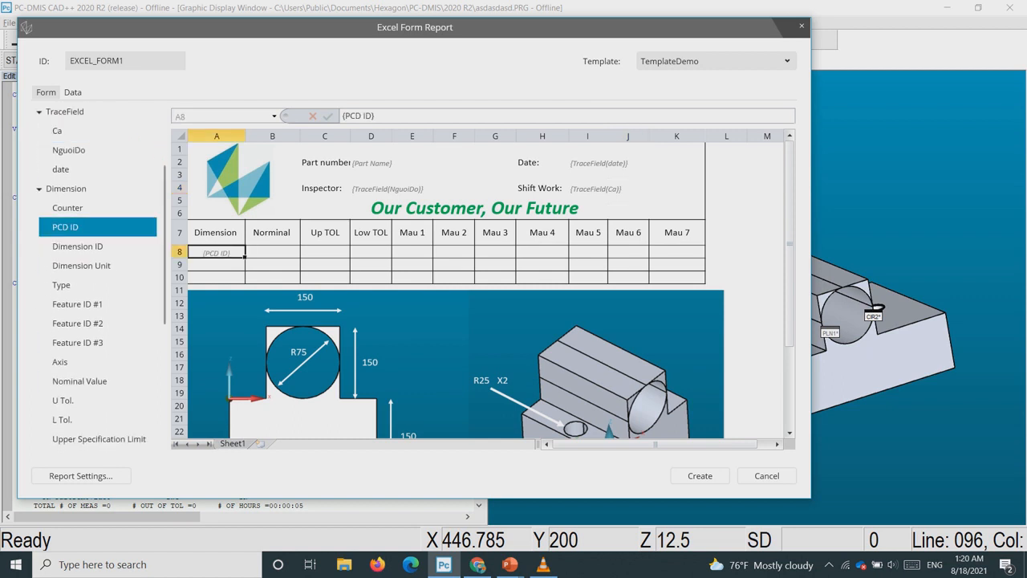
Assign Nominal Value to cell B8, U Tol. to C8 and L Tol. to D8 in the first table row.
left_click_drag(80, 381, 272, 252)
left_click(64, 400)
left_click_drag(64, 400, 325, 252)
left_click(63, 420)
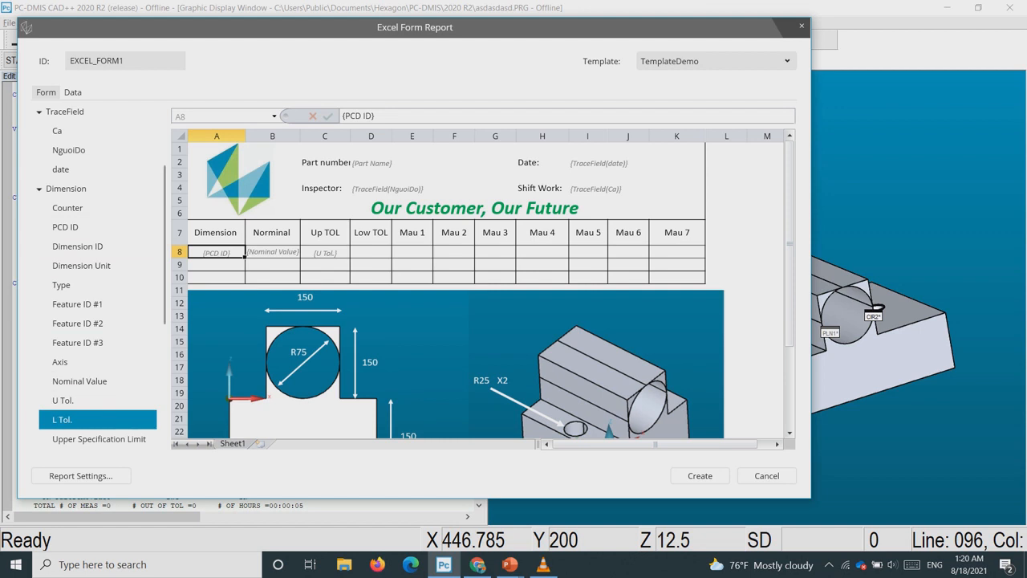
left_click_drag(63, 420, 677, 252)
Assign the Measured Value field to cells E8 through K8, covering Mau 1 to Mau 7.
left_click(412, 277)
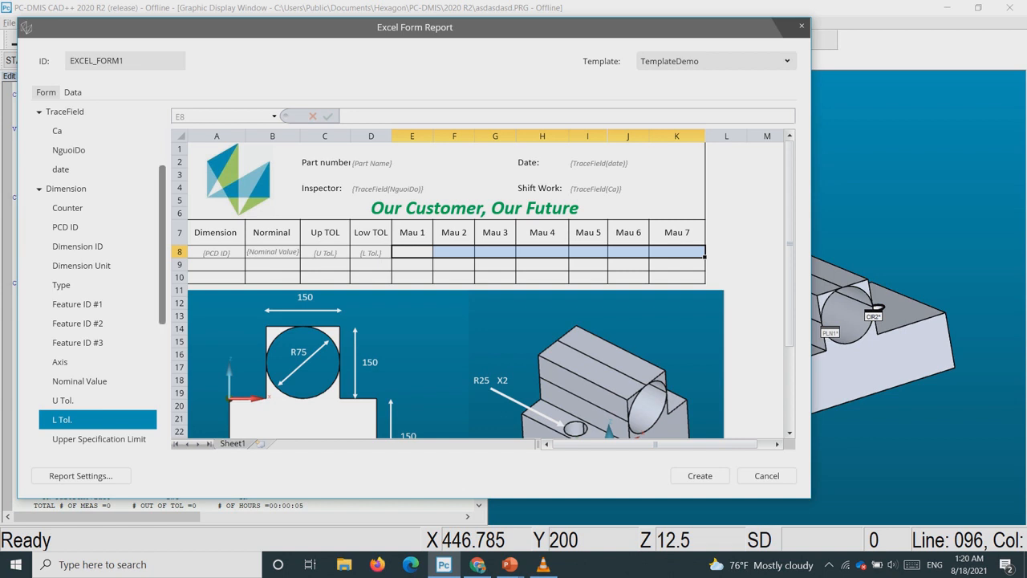
scroll(99, 361, "down", 5)
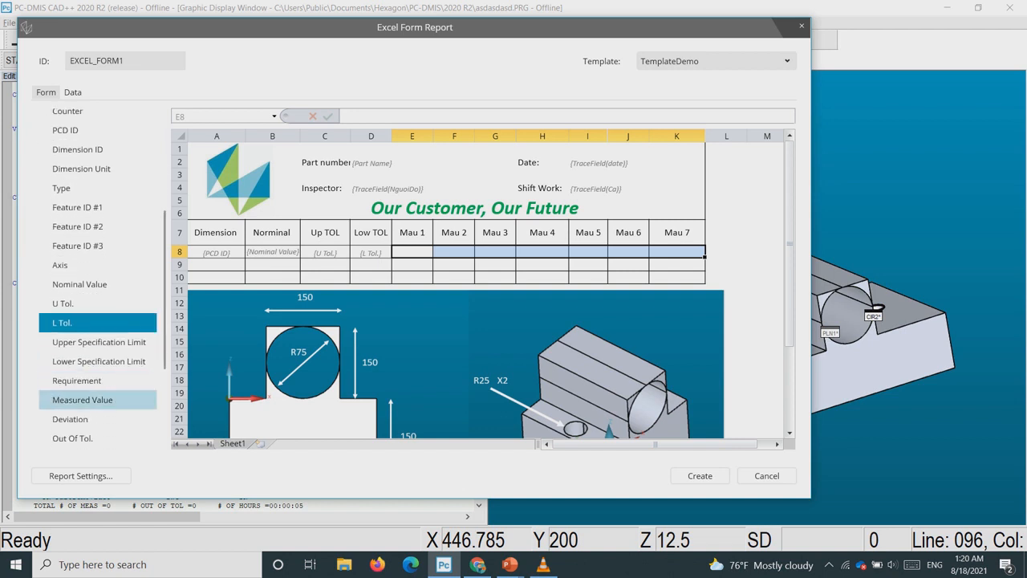
left_click(82, 400)
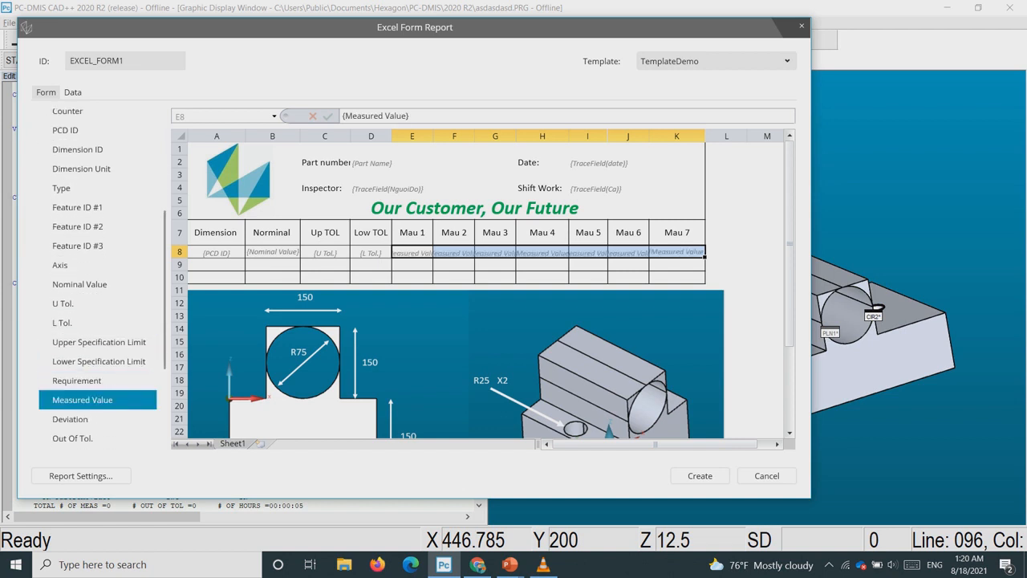
left_click(413, 277)
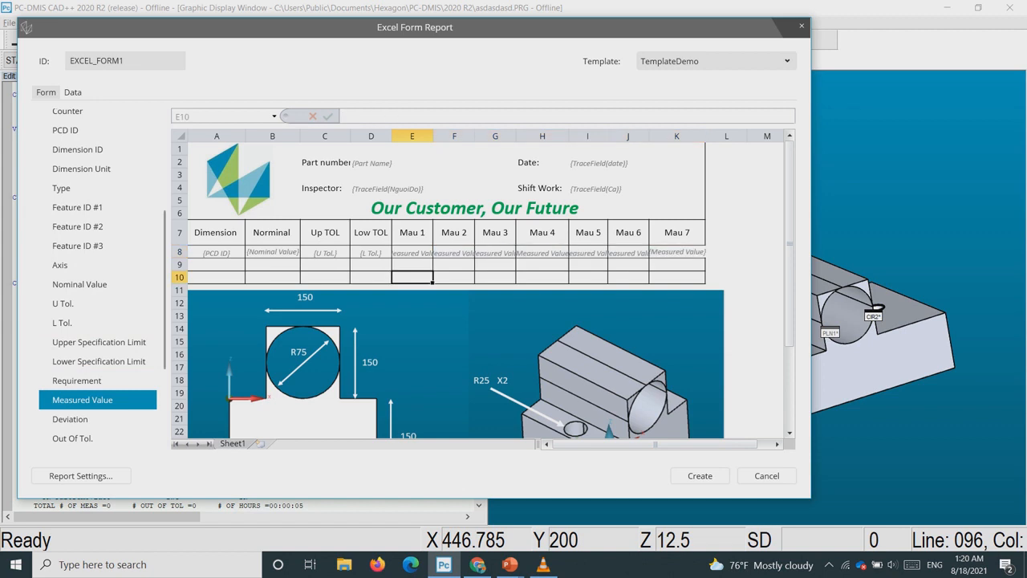
Set cells A8 through K8, the first table row of the form, as the data area.
left_click_drag(215, 252, 669, 254)
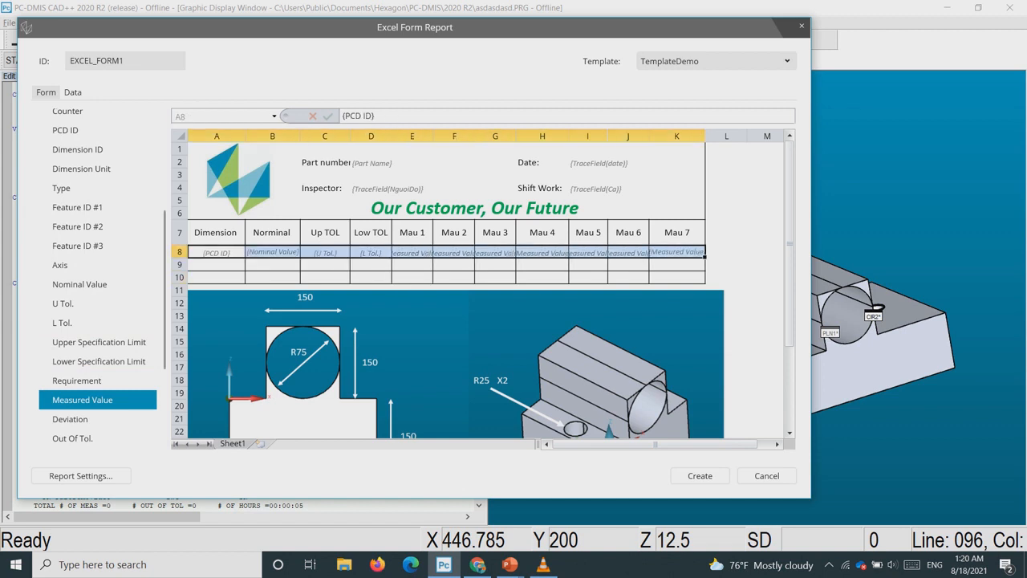
right_click(669, 254)
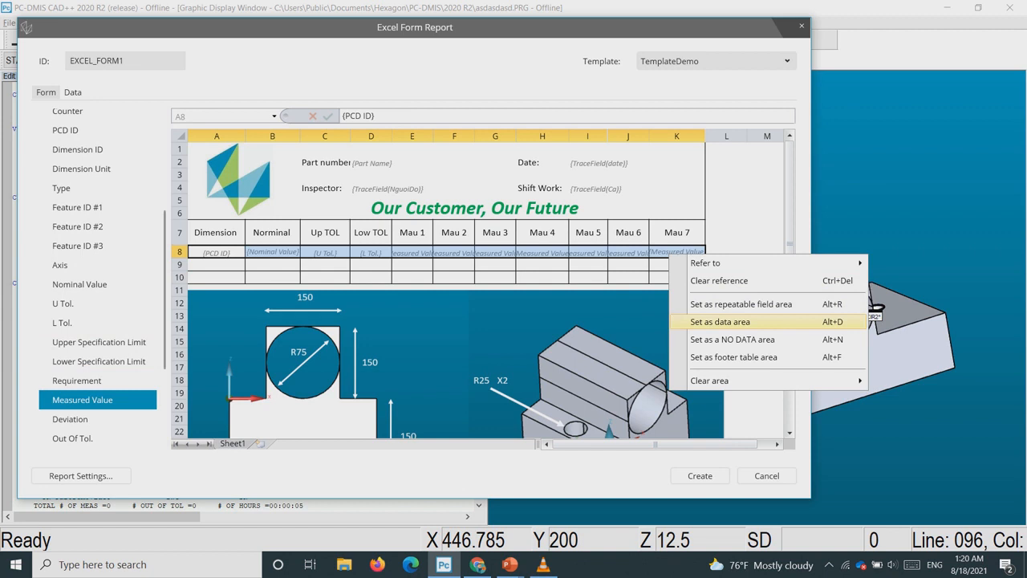
left_click(720, 322)
left_click(677, 277)
Look through the available Dimension, Custom Fields and Summary entries in the form's field list.
scroll(485, 290, "down", 3)
scroll(485, 290, "up", 3)
scroll(485, 290, "down", 2)
scroll(486, 290, "up", 2)
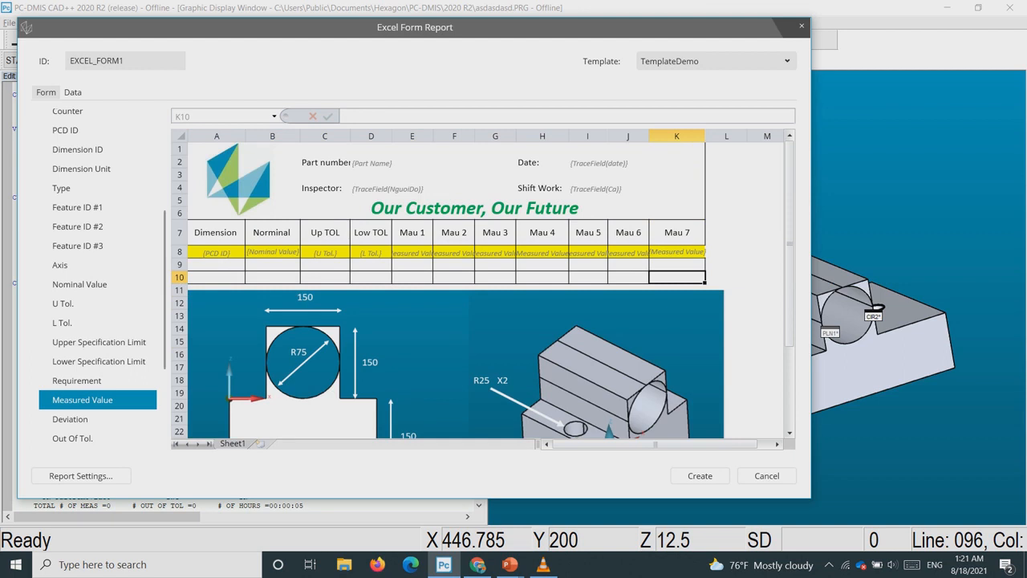
scroll(98, 321, "down", 2)
scroll(98, 321, "up", 1)
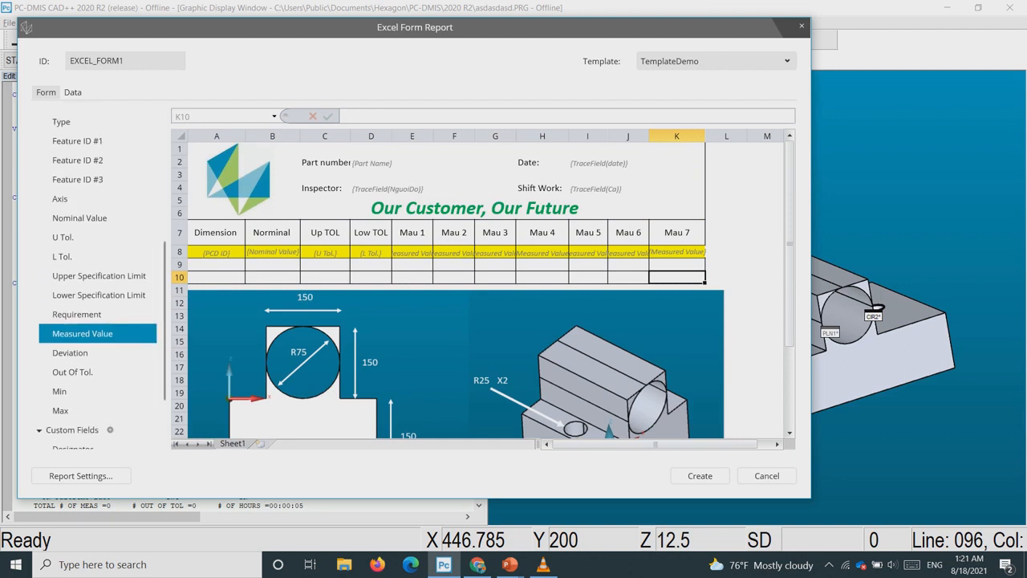
scroll(98, 321, "up", 3)
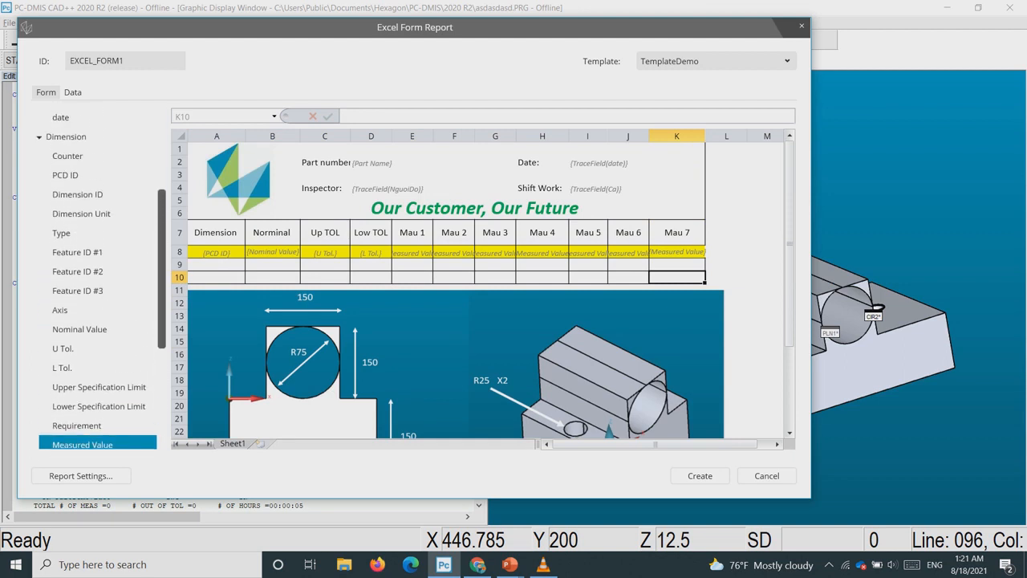
scroll(98, 321, "up", 1)
scroll(98, 321, "down", 6)
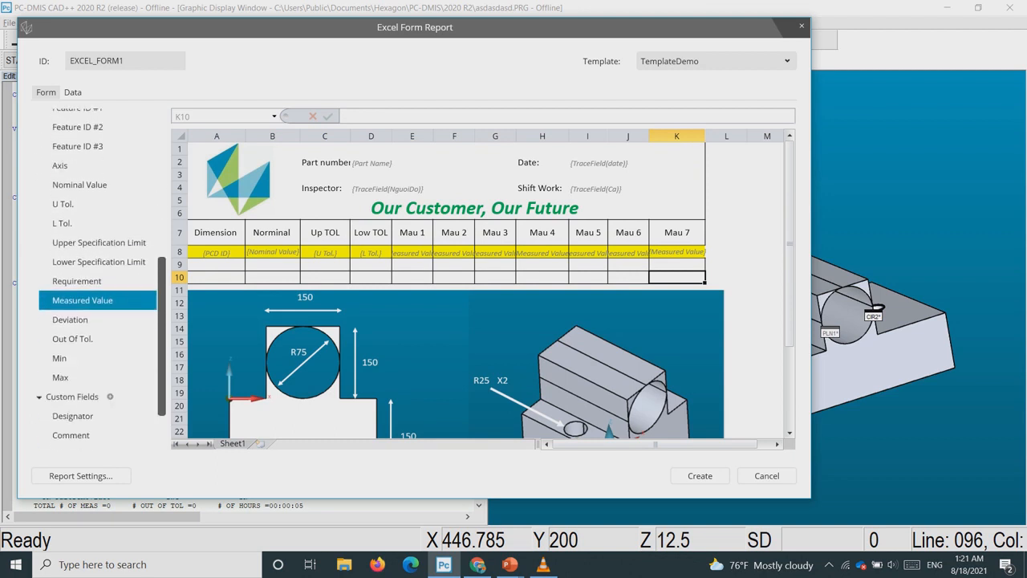
scroll(98, 321, "down", 1)
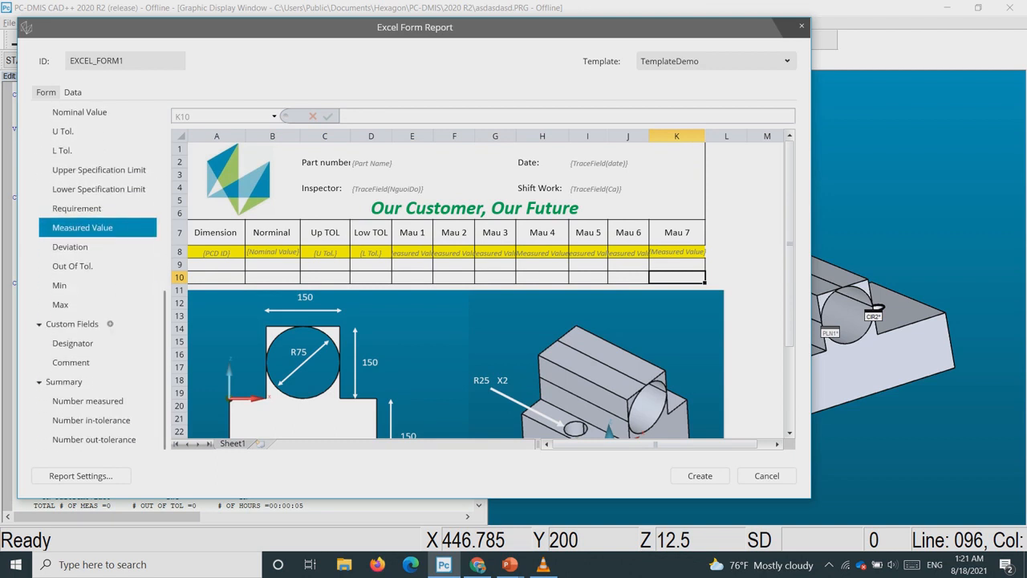
Configure the report file name to use only Part Name, clearing the Serial Number, Date and Time components.
left_click(80, 476)
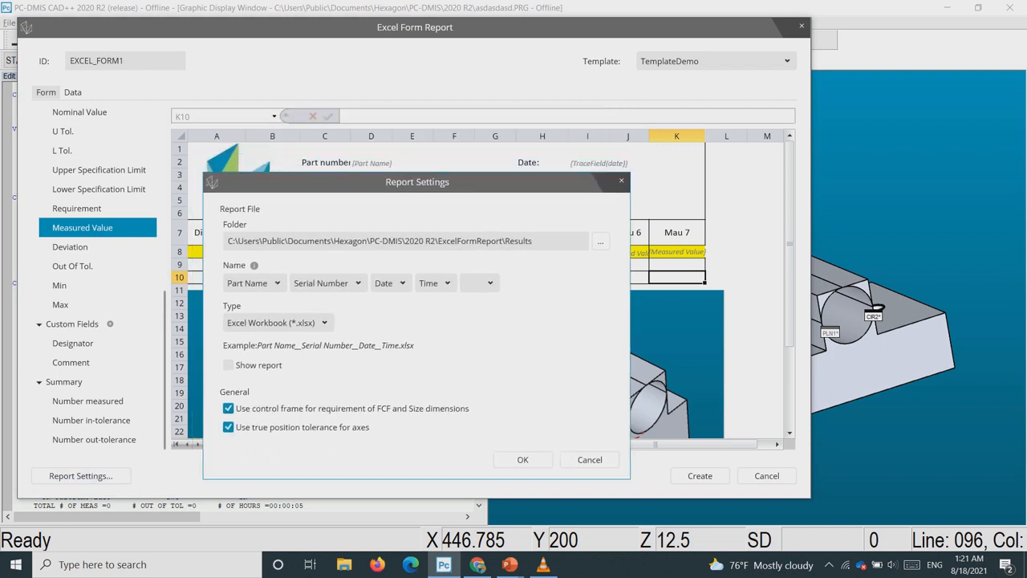
left_click(447, 282)
left_click(449, 299)
left_click(402, 282)
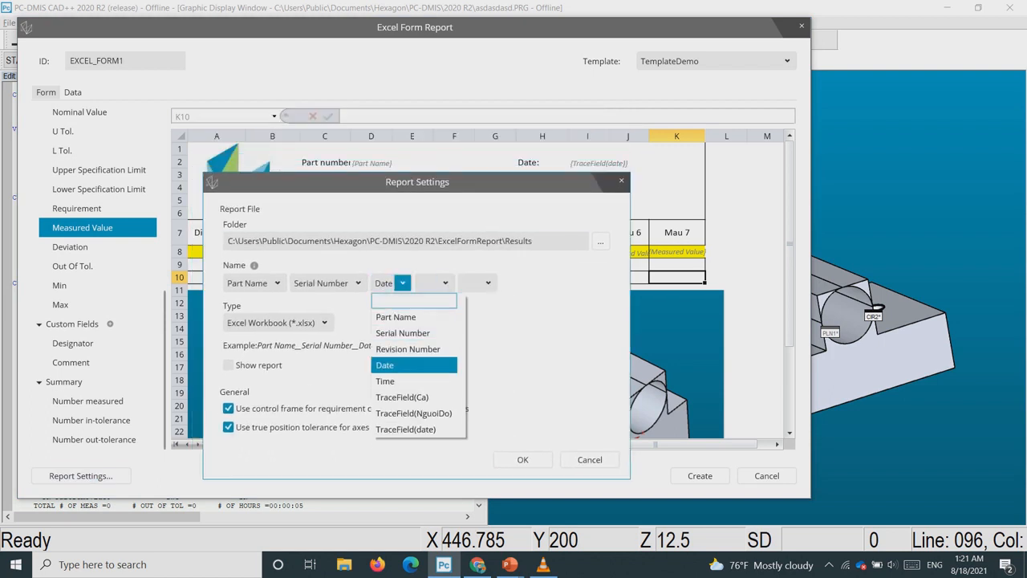
left_click(413, 299)
left_click(325, 283)
left_click(331, 299)
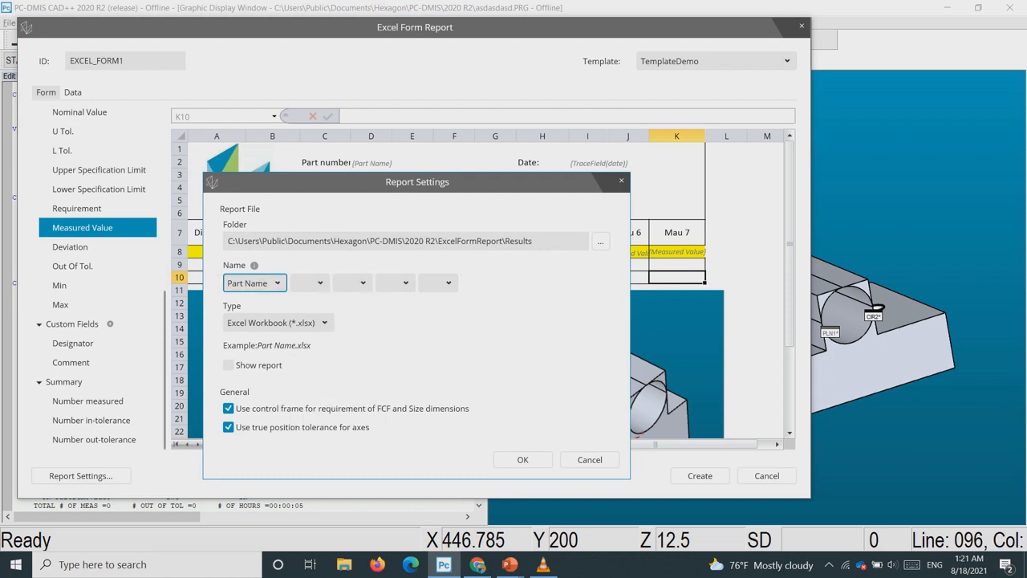
left_click(405, 282)
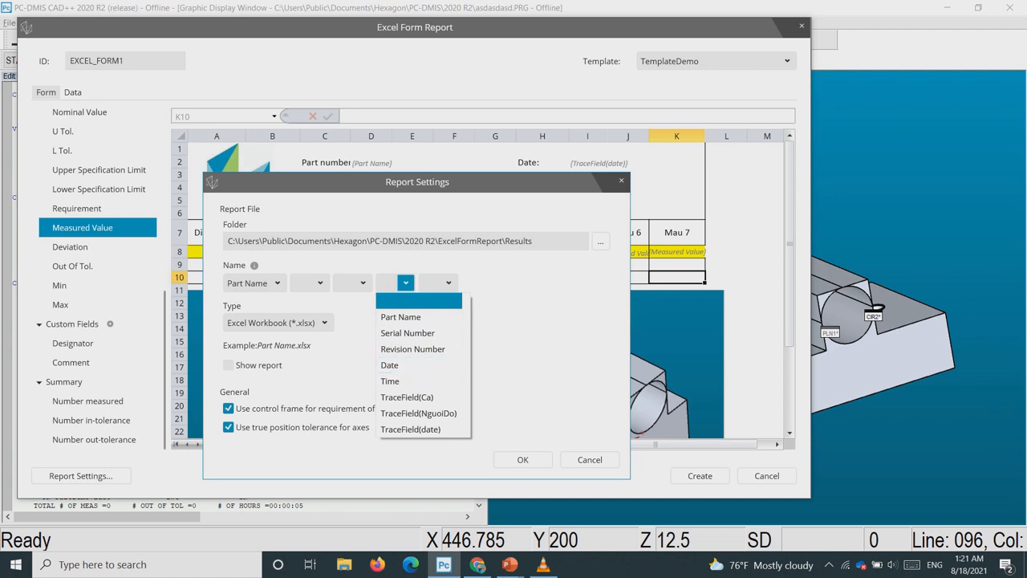
left_click(514, 358)
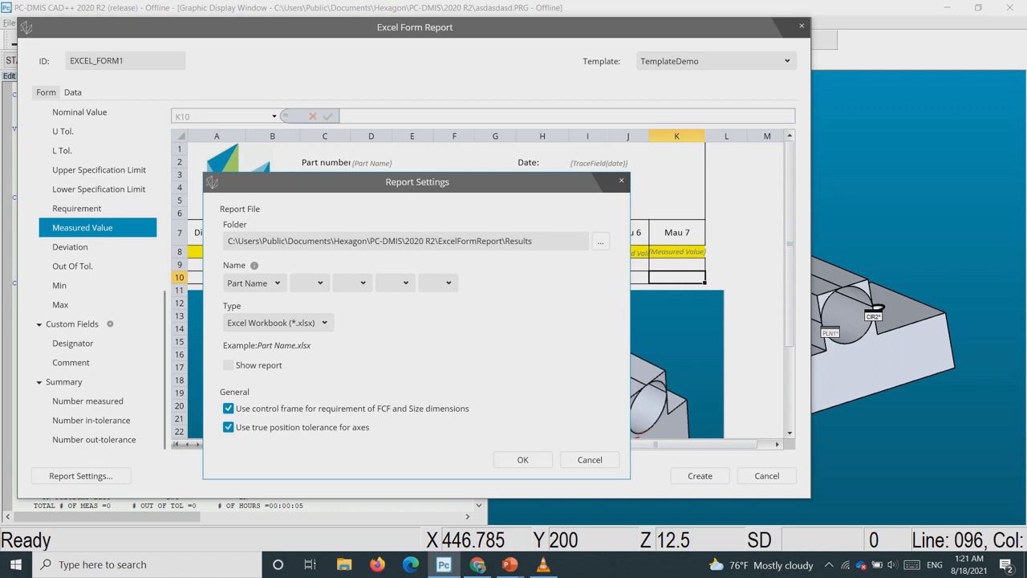
Set the report folder to Downloads and create the Excel form report with these settings.
left_click(600, 241)
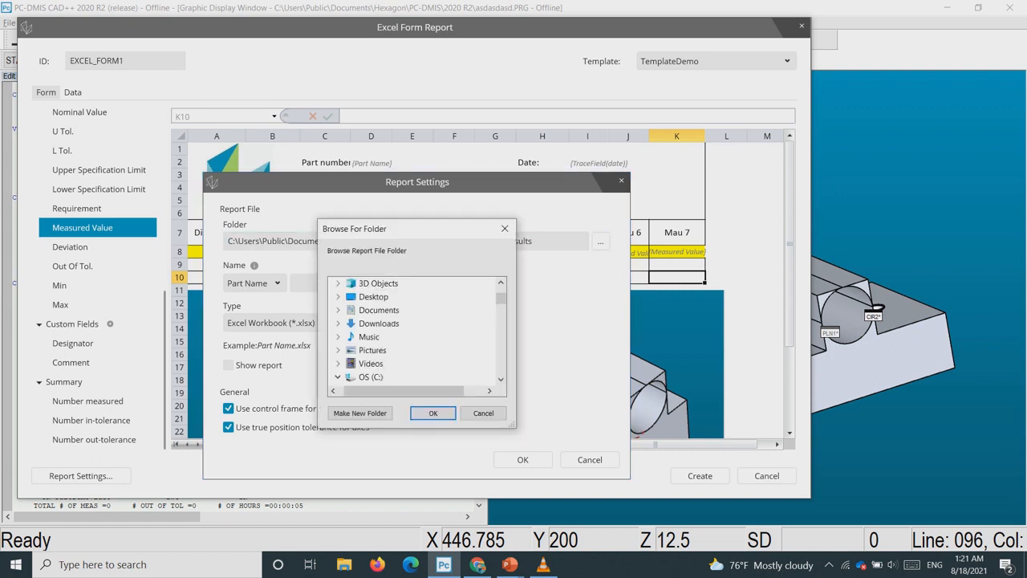
double_click(379, 323)
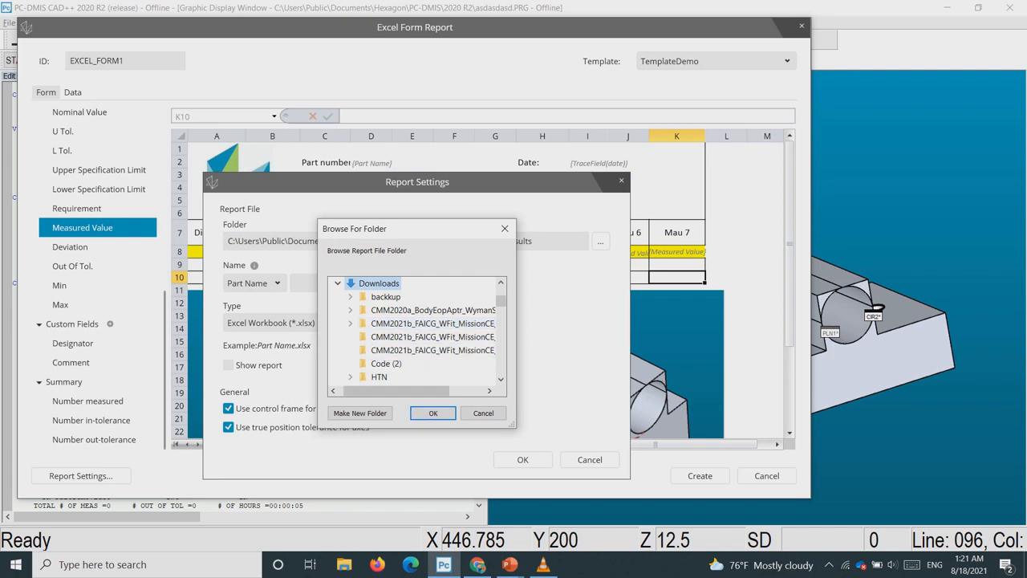
left_click(432, 412)
left_click(523, 459)
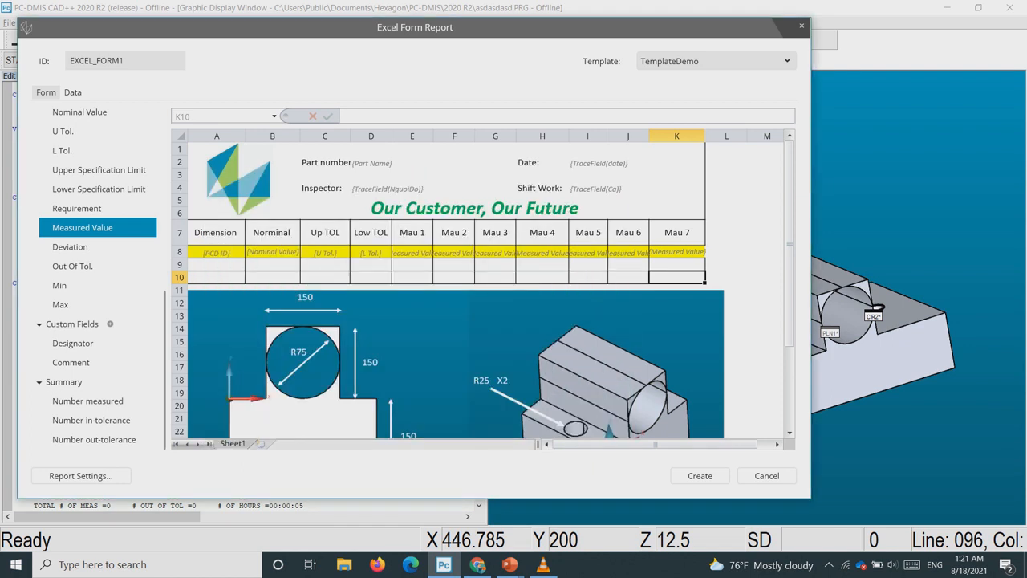
left_click(700, 475)
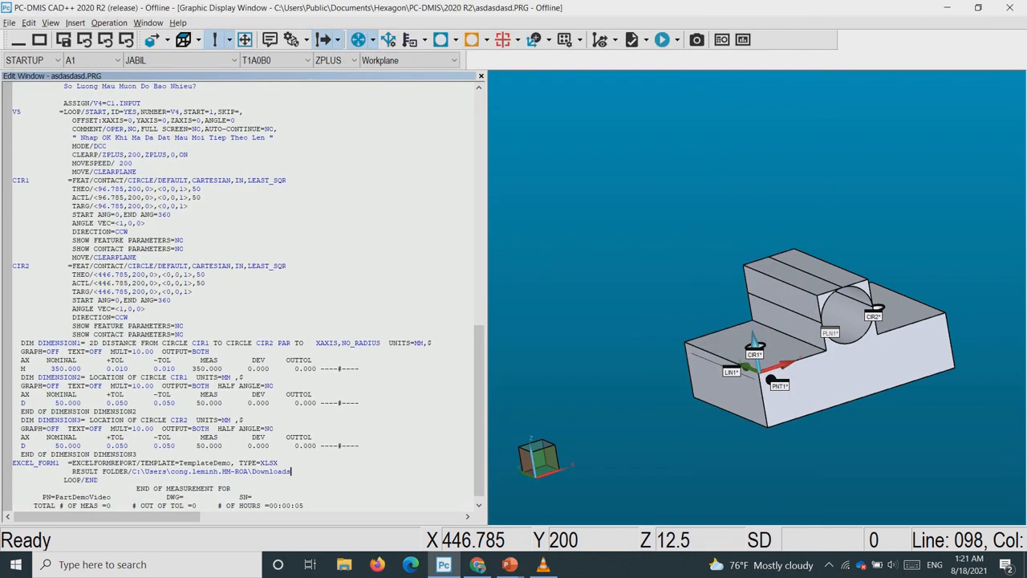
Check the inserted EXCEL_FORM1 command before LOOP/END and execute the measurement routine.
left_click_drag(290, 471, 21, 463)
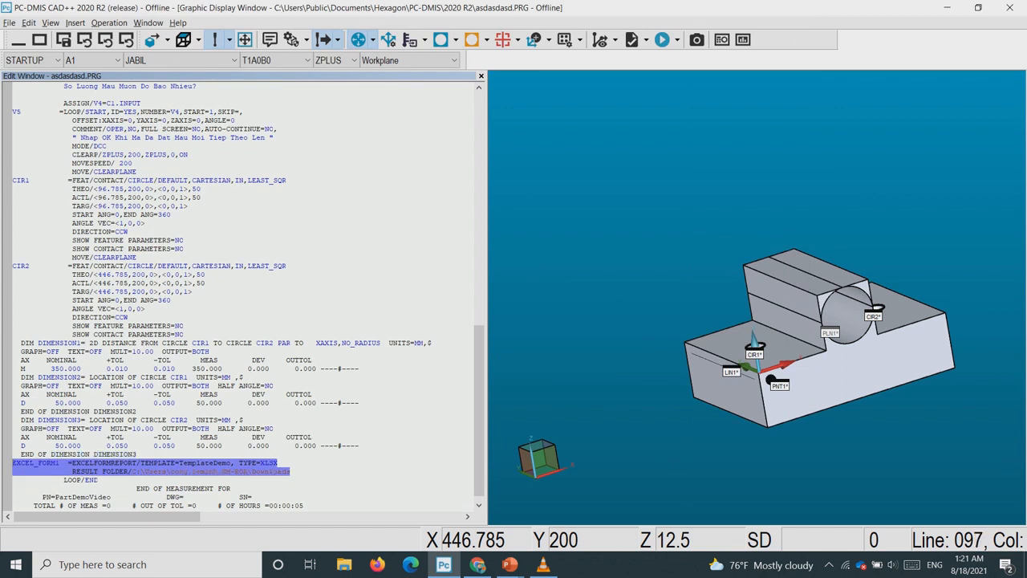
left_click(99, 480)
mouse_move(479, 407)
left_mouse_down()
mouse_move(479, 179)
mouse_move(479, 413)
left_mouse_up()
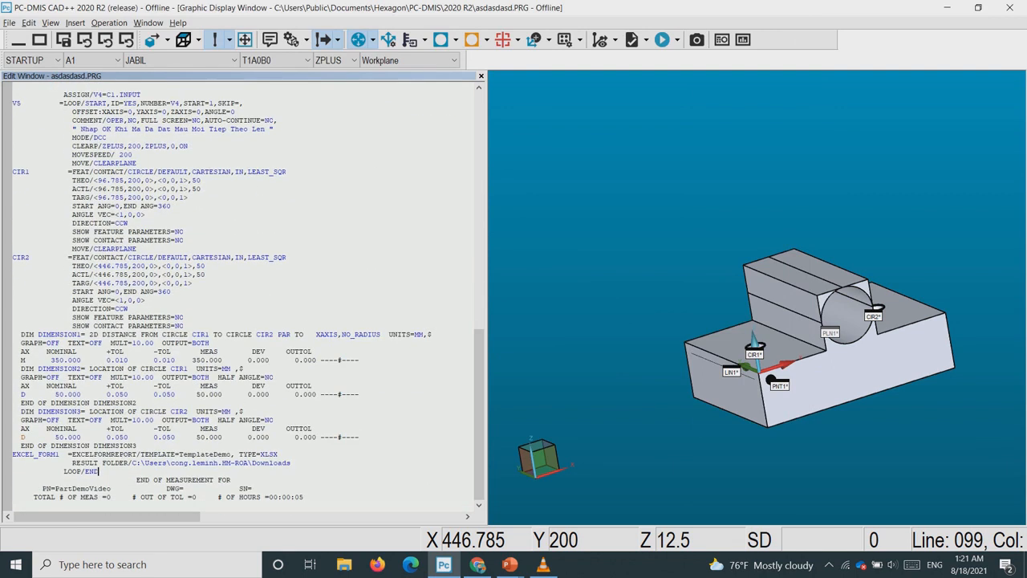
key("ctrl+q")
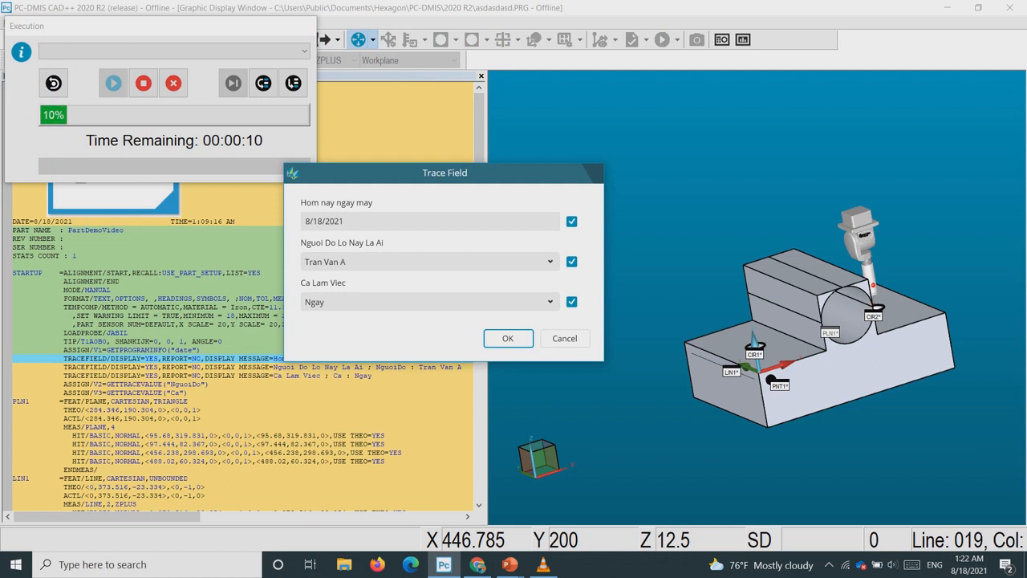
Fill in the trace fields by choosing the second inspector's name and the Dem shift, keeping the date 8/18/2021.
left_click_drag(444, 172, 457, 190)
double_click(337, 238)
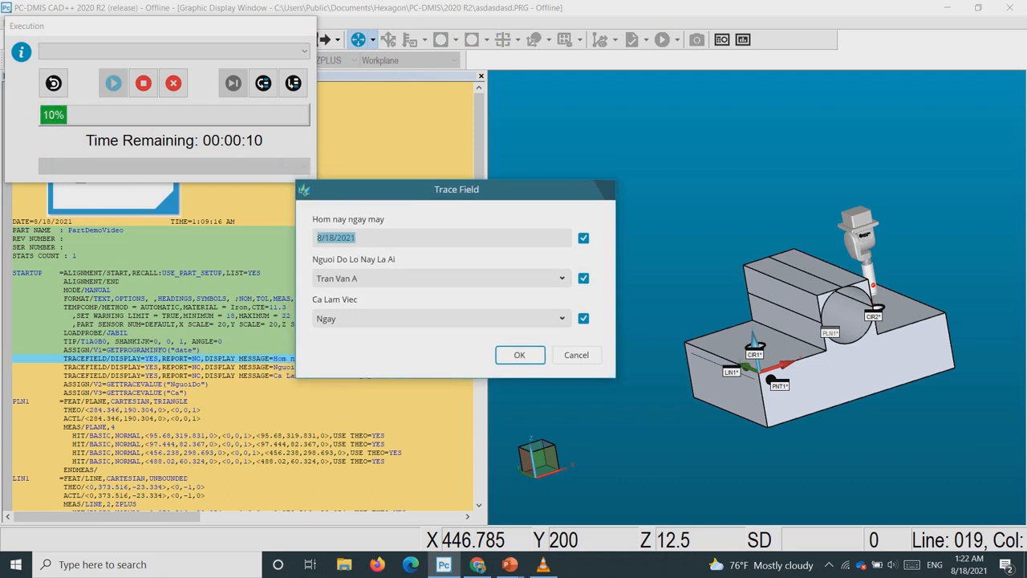
left_click(562, 278)
left_click(345, 312)
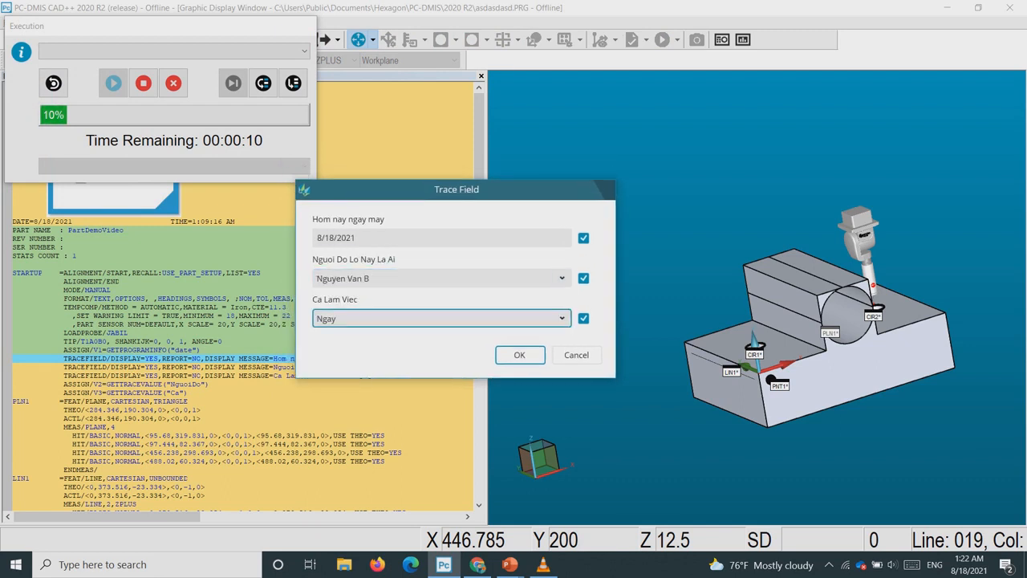
left_click(562, 318)
left_click(465, 353)
left_click(520, 355)
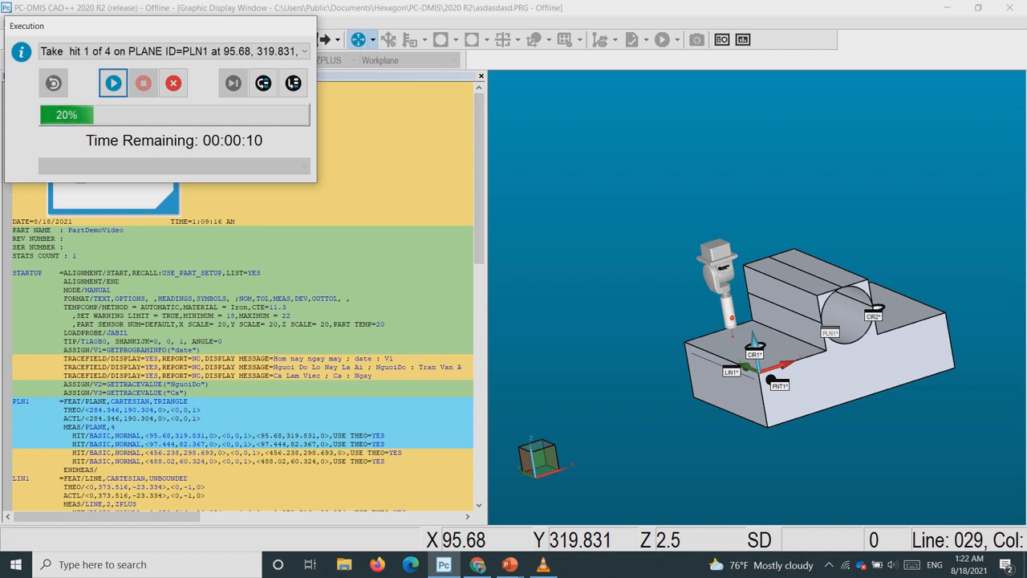
Continue execution through the manual plane, line and point hits and enter 4 as the number of samples.
left_click(113, 82)
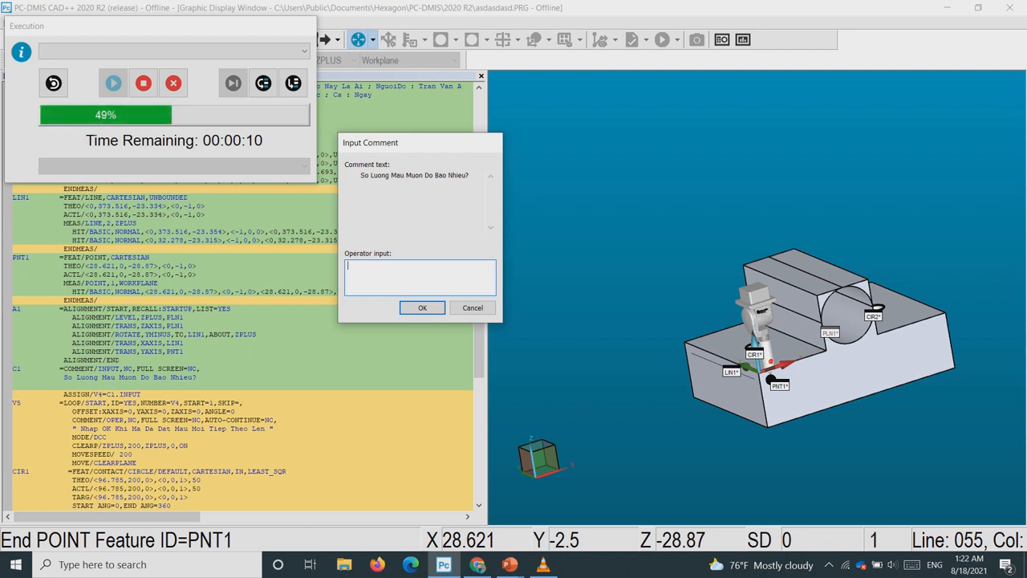
type("8")
key("Return")
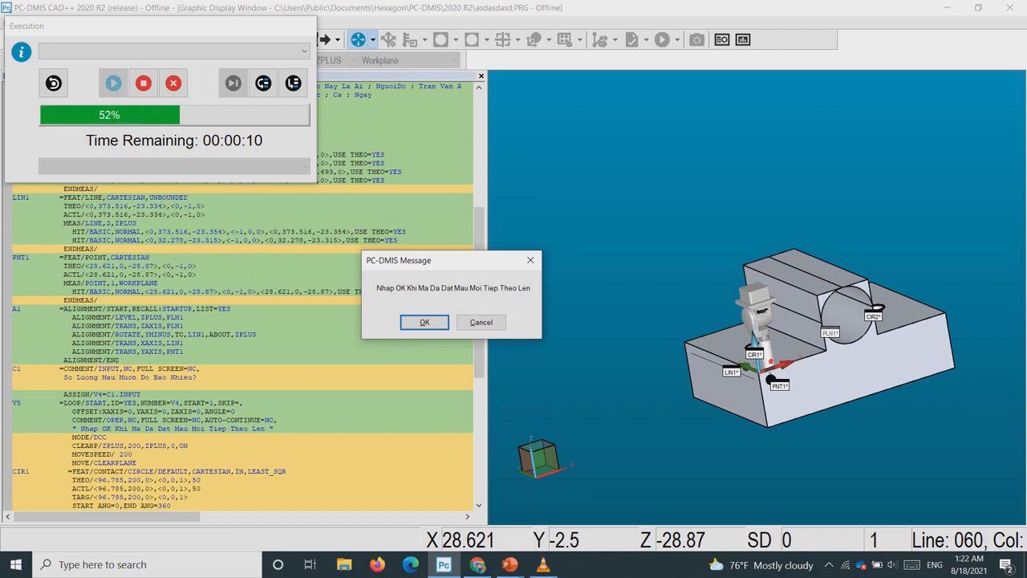
Measure all four samples by confirming each placement prompt, and save the PDF report as Dolan0005 in Downloads.
key("Return")
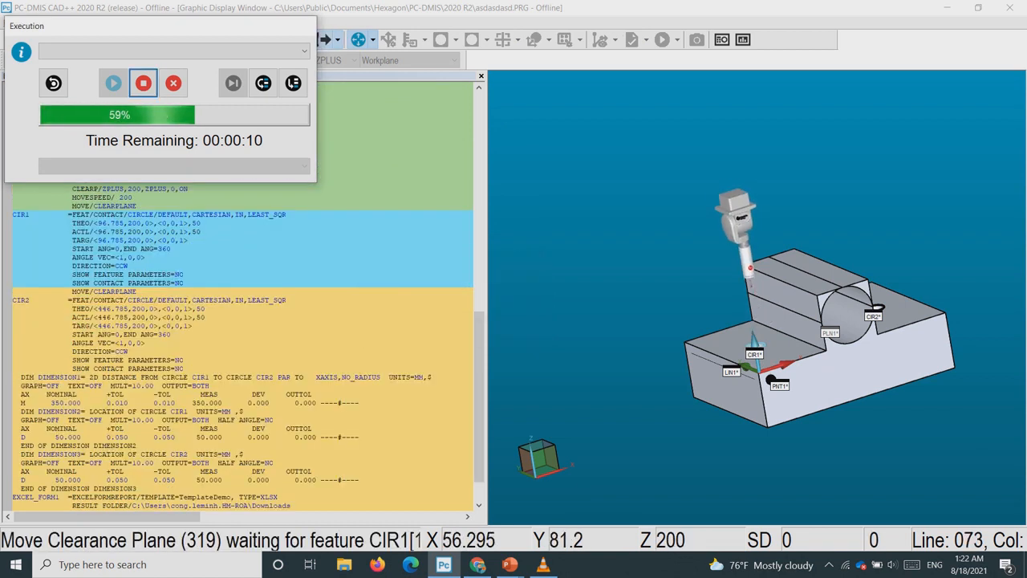
middle_click_drag(954, 368, 899, 368)
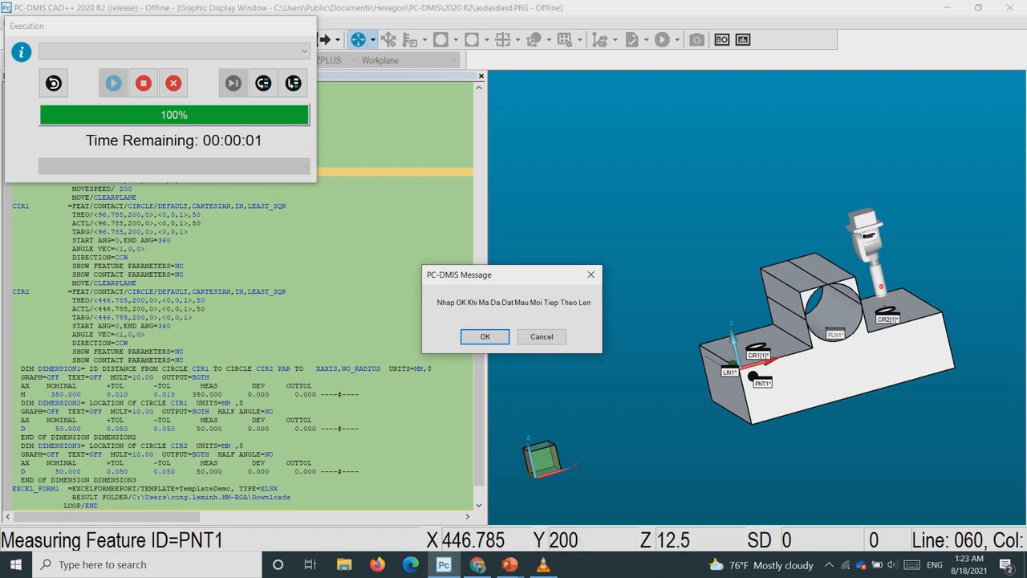
key("Return")
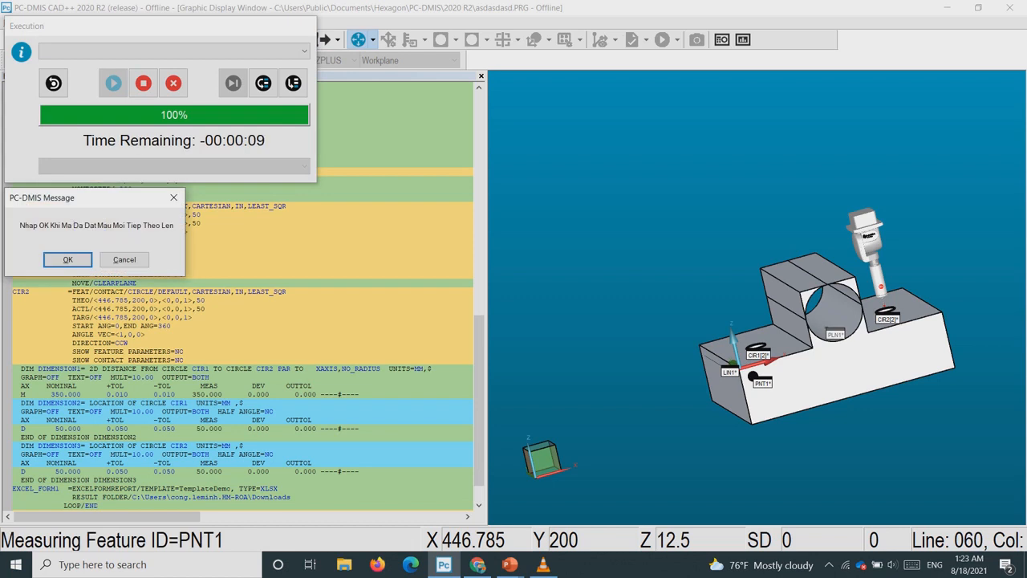
left_click_drag(95, 198, 477, 257)
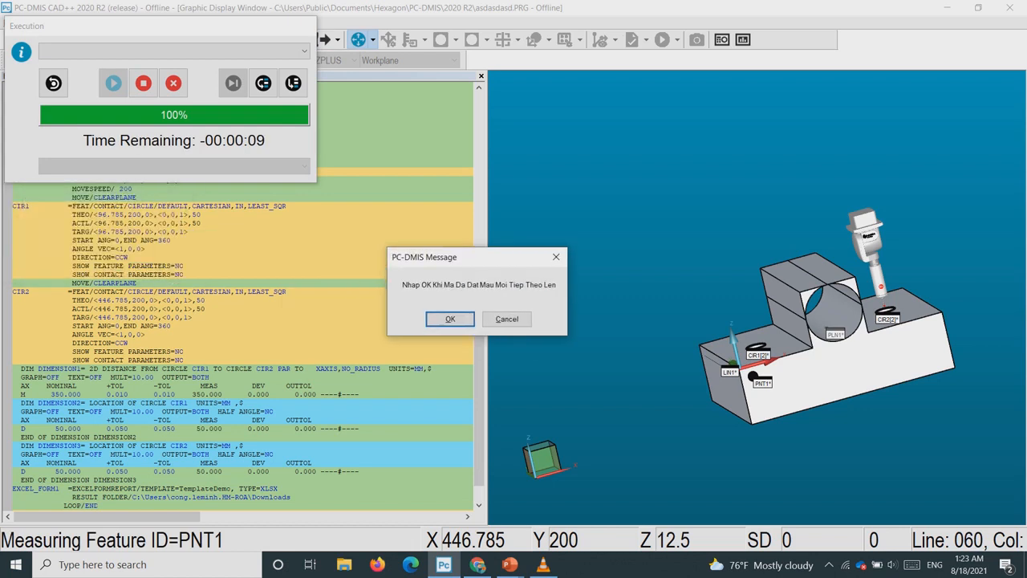
key("Return")
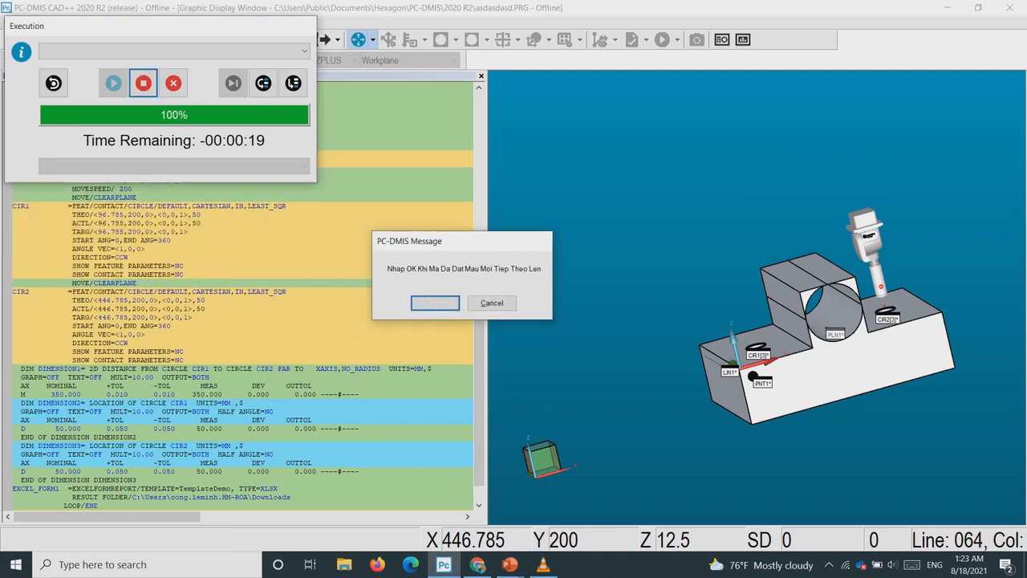
key("Return")
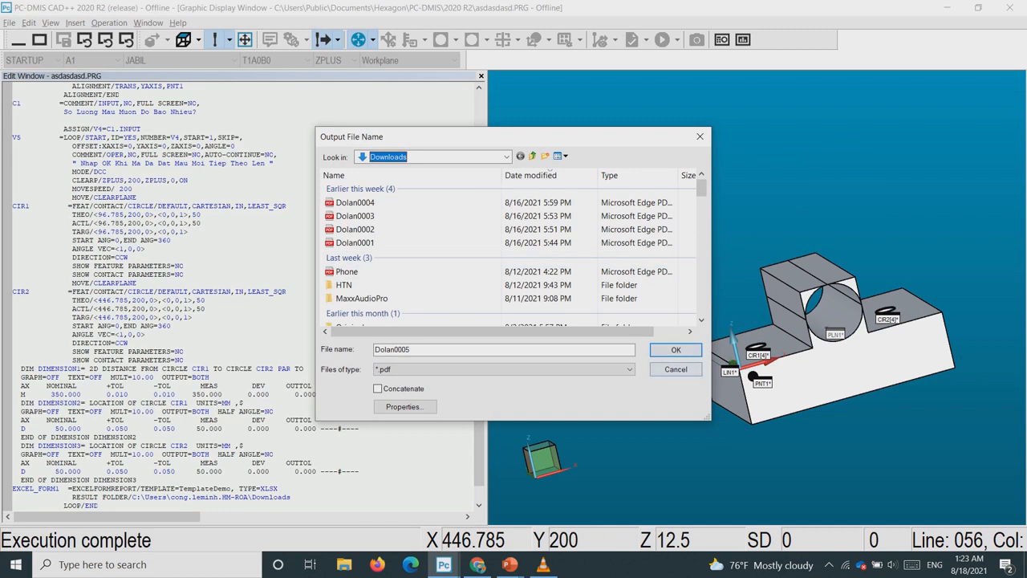
left_click(676, 350)
left_click(547, 311)
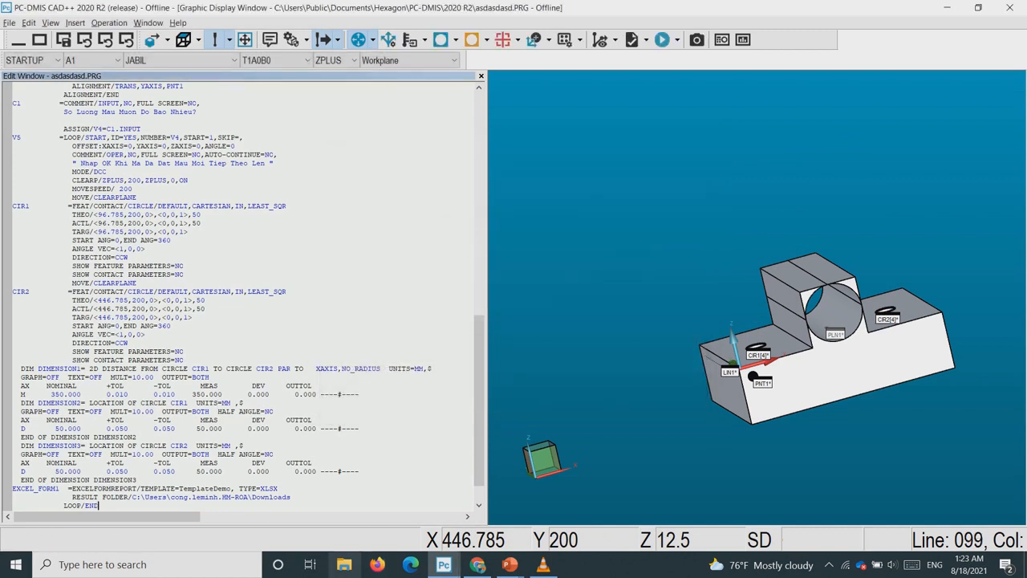
Switch to File Explorer and open the generated PartDemoVideo workbook from the Downloads folder in Excel.
left_click(345, 564)
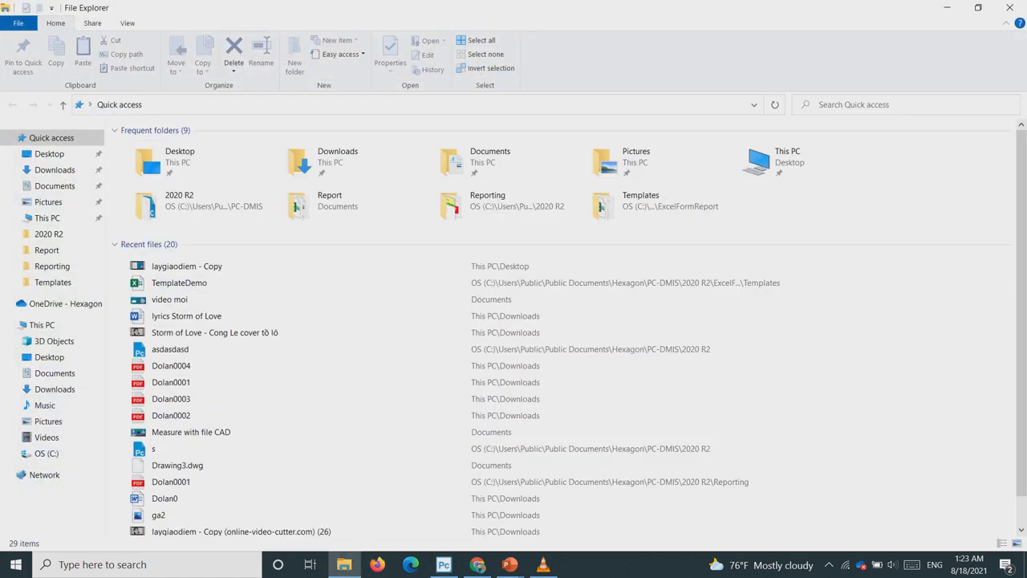
left_click(55, 169)
double_click(160, 164)
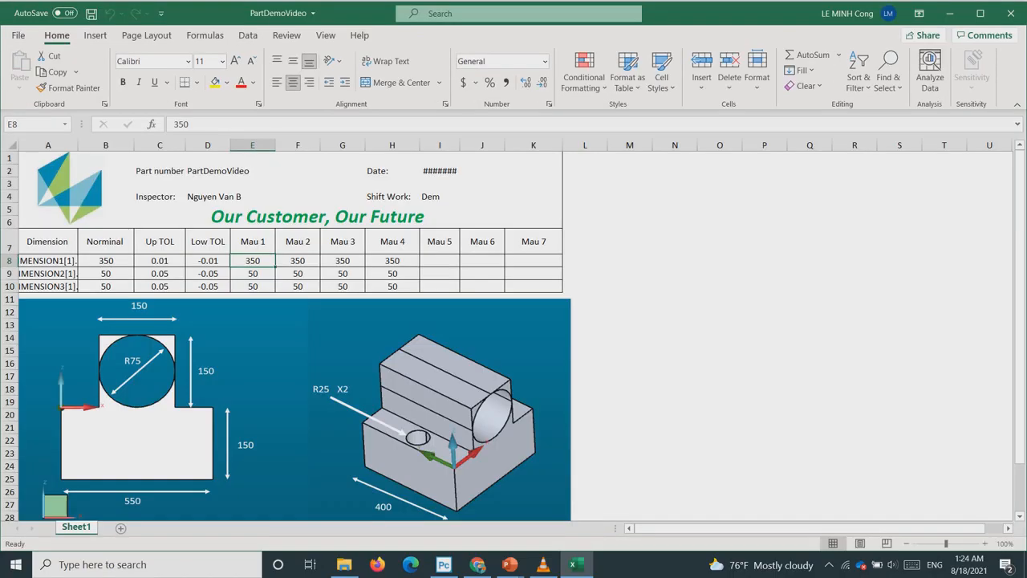
Widen column I of the report so the date in cell I2 fits.
left_click(482, 273)
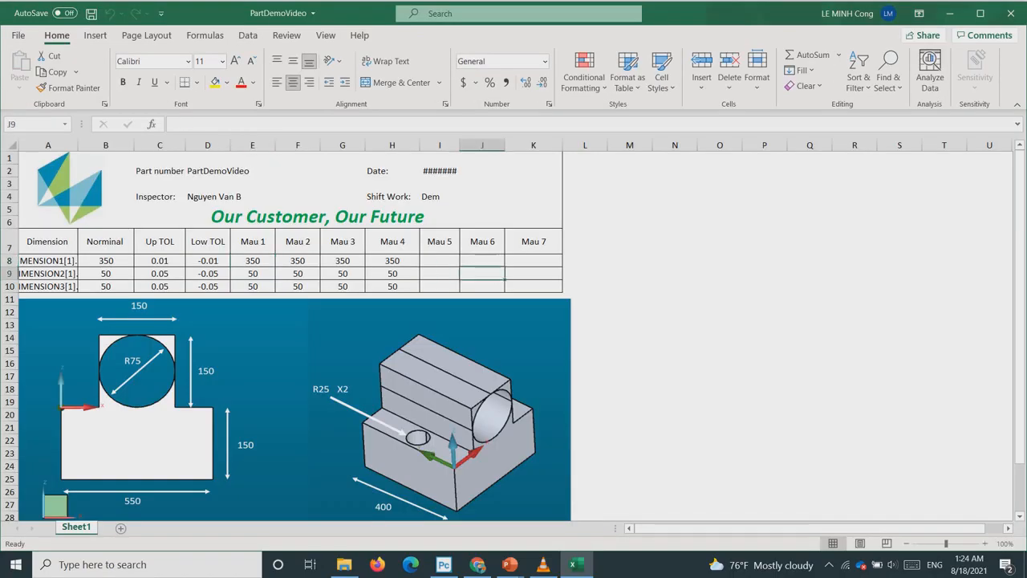
left_click_drag(460, 146, 478, 145)
left_click(551, 184)
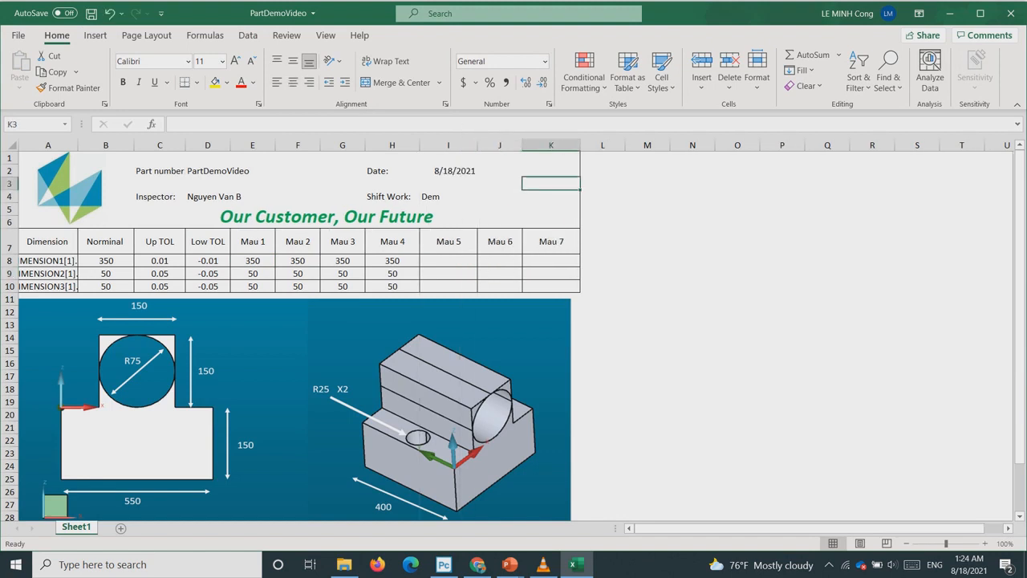
Examine the measured results for samples Mau 1 to Mau 4 in cells E8:H10 of the report.
left_click_drag(252, 260, 392, 286)
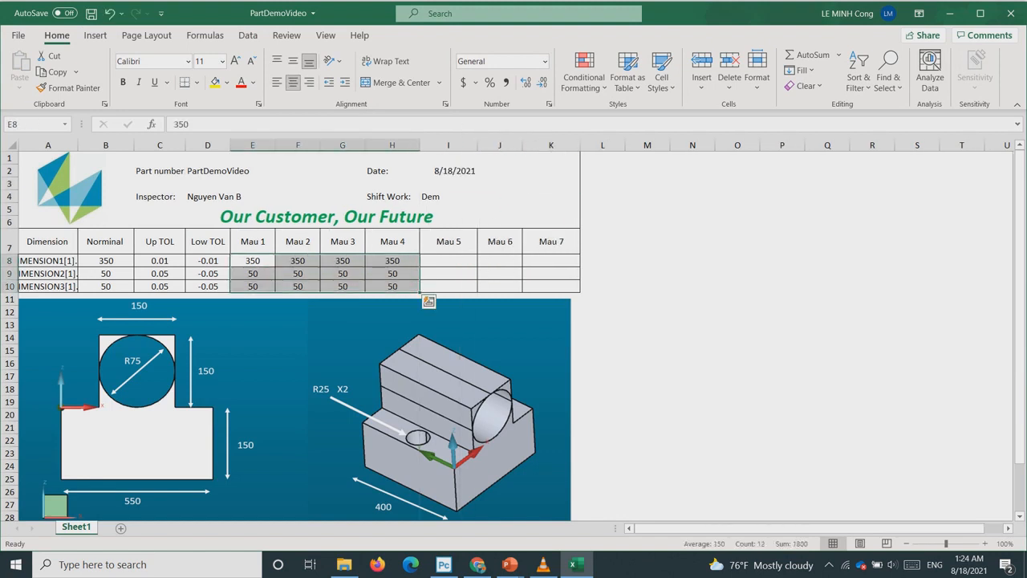
left_click(448, 274)
left_click_drag(253, 261, 392, 287)
left_click(448, 274)
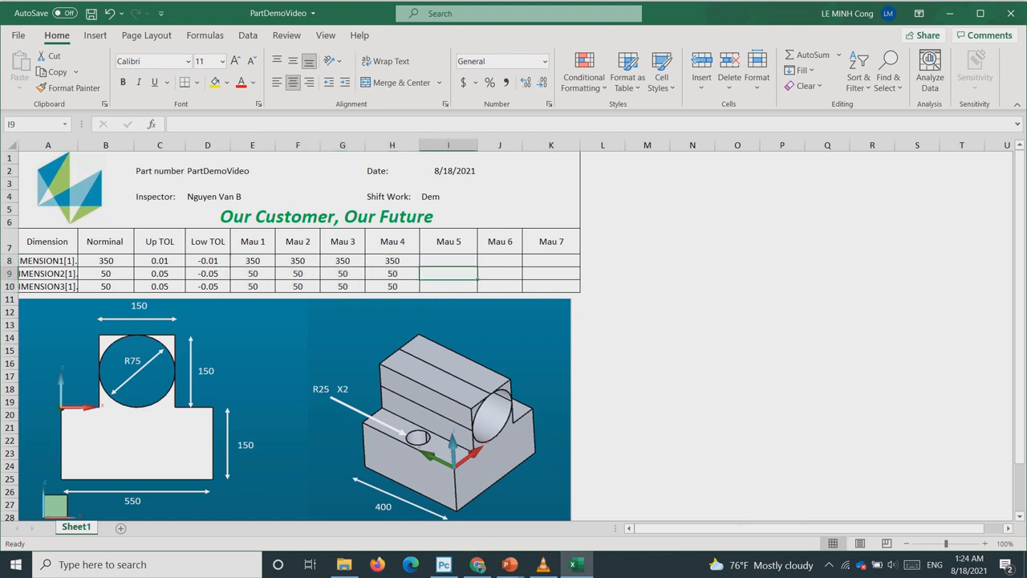
Switch to PC-DMIS and set FULL SCREEN to YES for the operator comment inside the measurement loop.
left_click(444, 564)
scroll(240, 296, "up", 4)
scroll(241, 297, "up", 6)
scroll(241, 297, "down", 1)
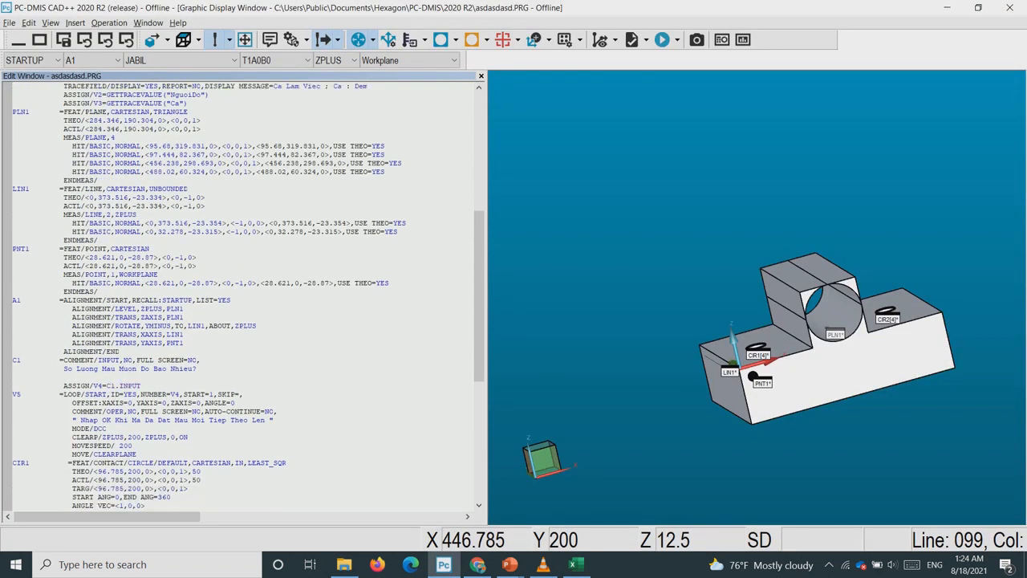
scroll(241, 297, "down", 1)
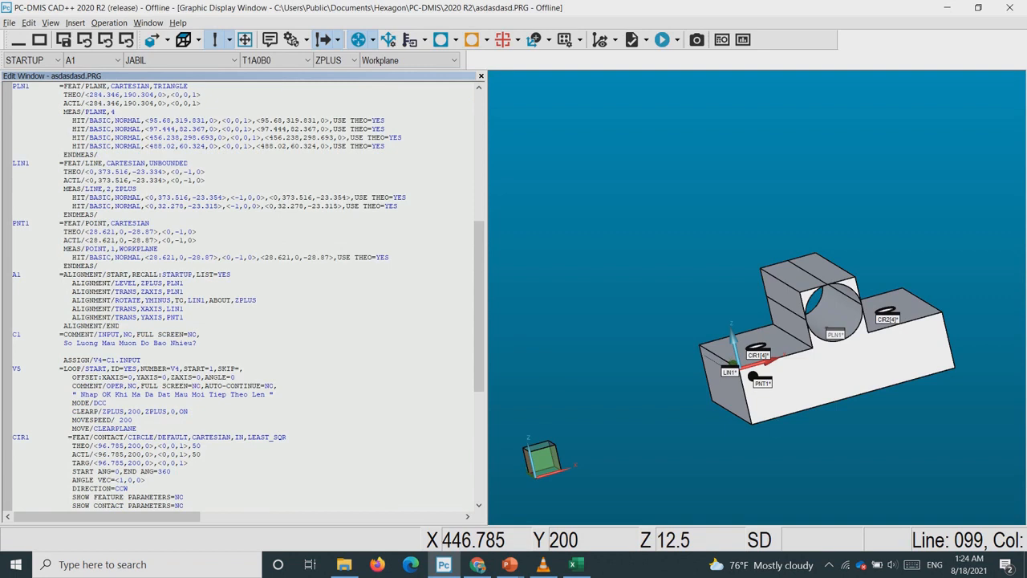
double_click(197, 386)
left_click(107, 403)
left_click(282, 386)
Execute the loop's operator comment on its own to preview its message, and cancel the execution.
key("ctrl+e")
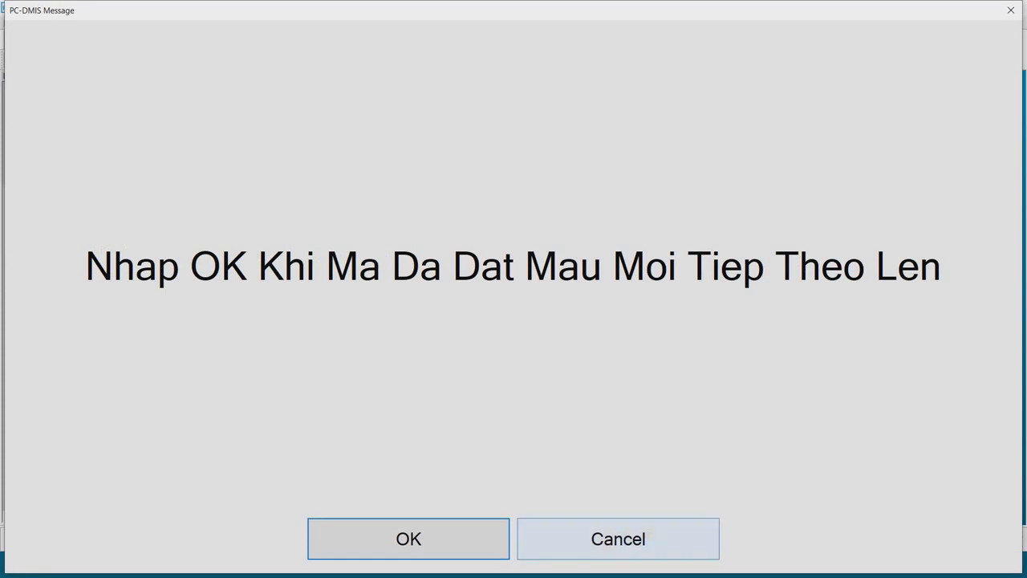
left_click(618, 538)
left_click(566, 301)
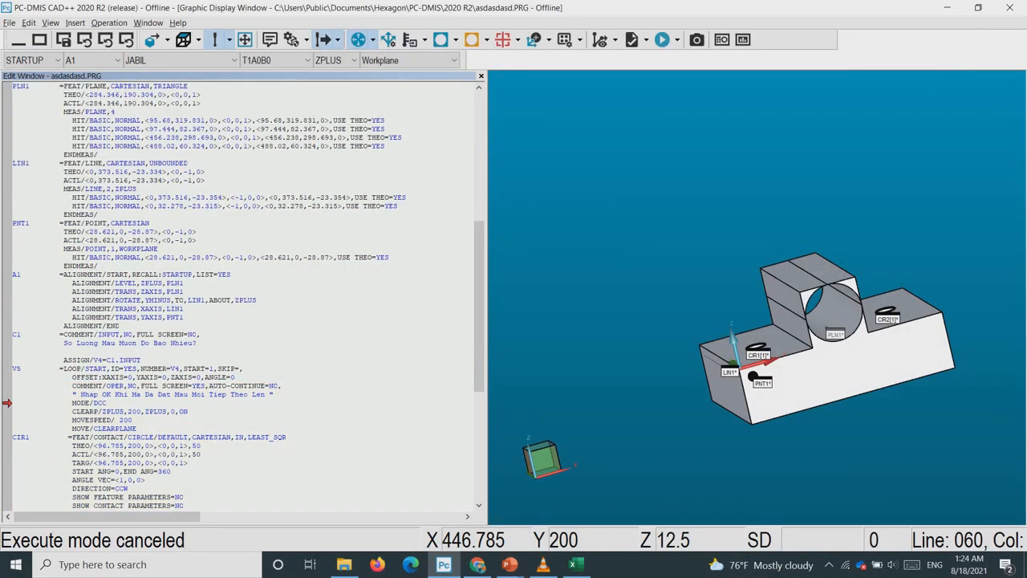
Review the measurement routine through to its end and back, and switch to the PowerPoint slide show and advance it.
left_click_drag(479, 305, 479, 416)
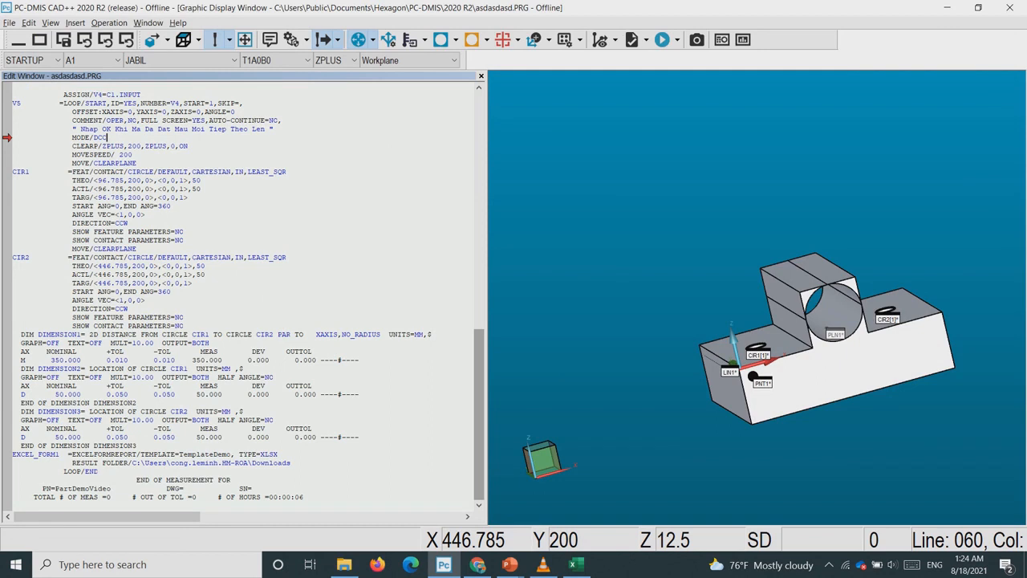
left_click_drag(479, 414, 479, 208)
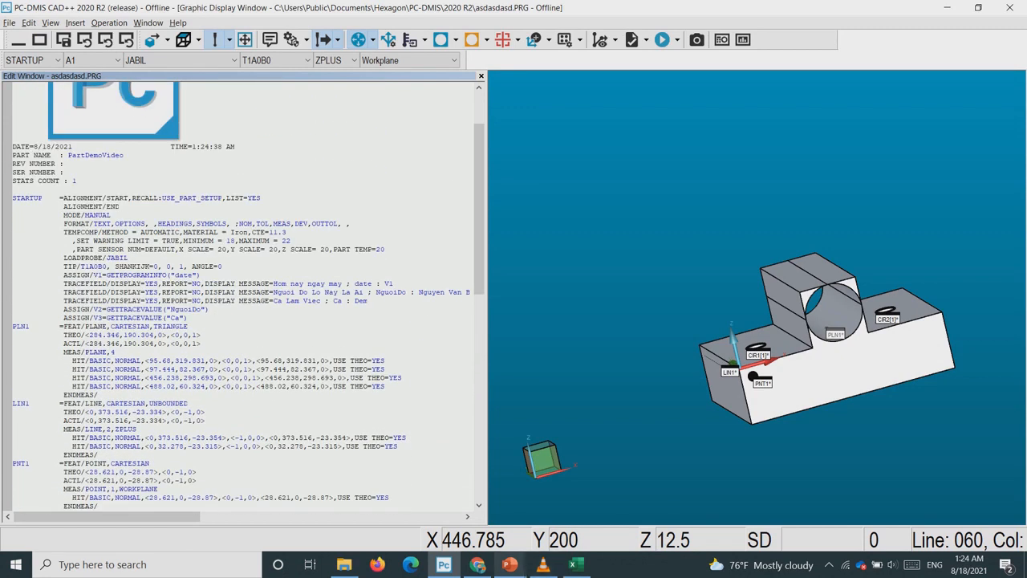
mouse_move(509, 564)
left_click(597, 516)
key("Right")
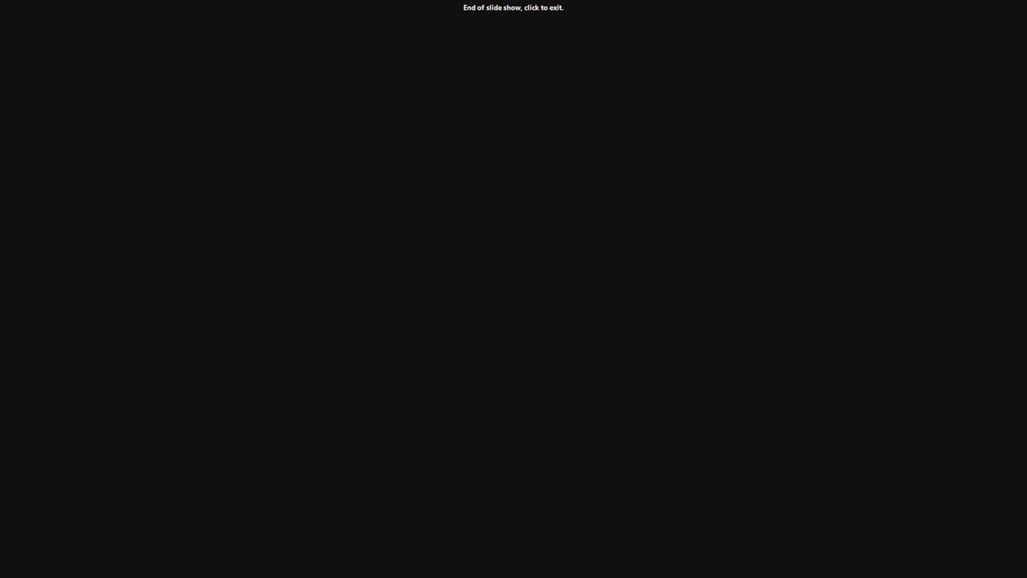